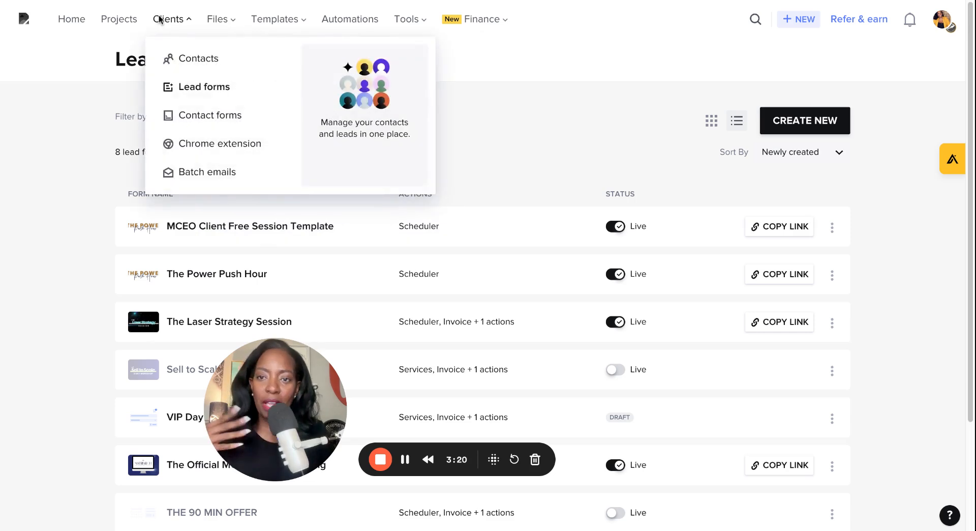
Step: Create a new lead form from the Mini-session form type and open it for editing
mouse_move(227, 27)
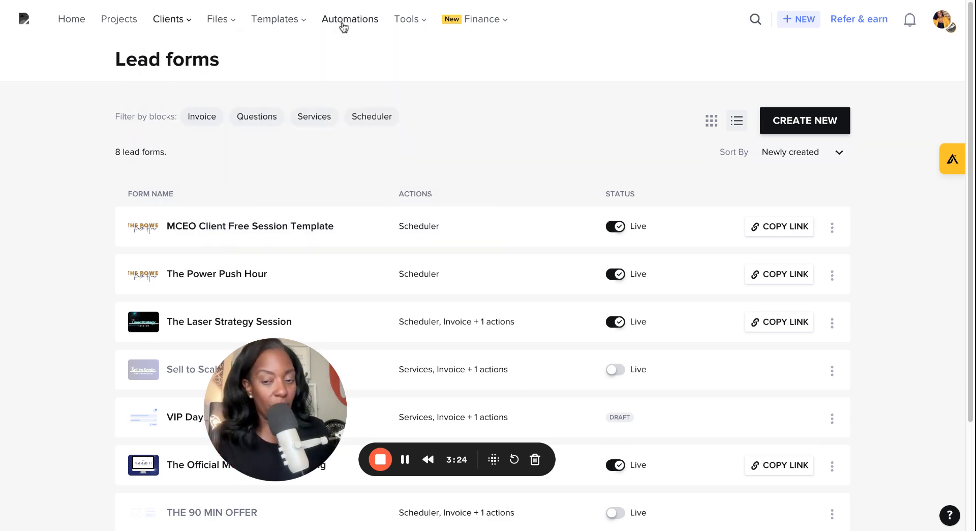
mouse_move(477, 21)
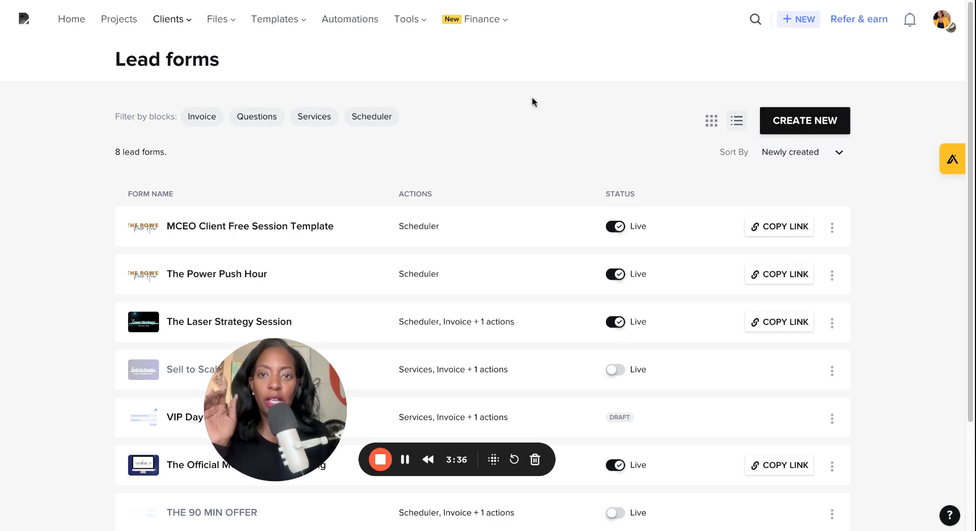
left_click(168, 20)
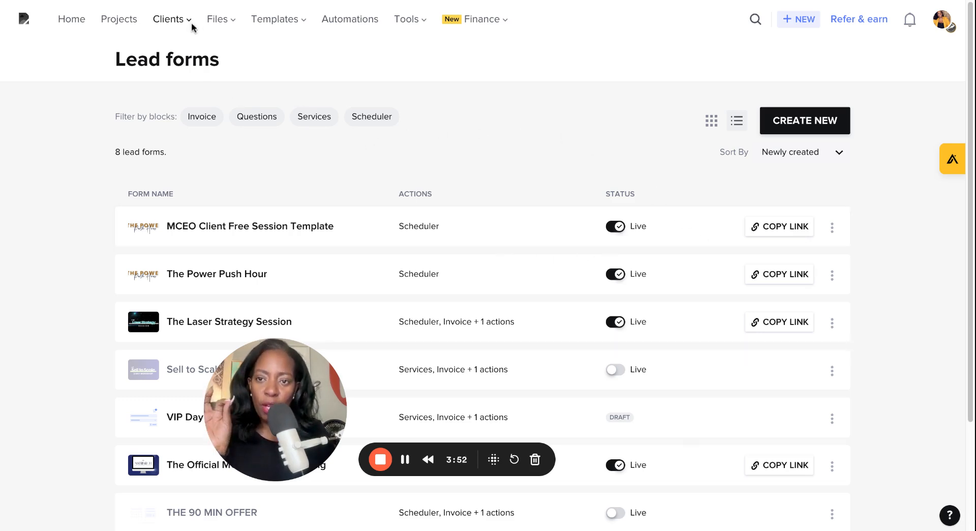
left_click(181, 96)
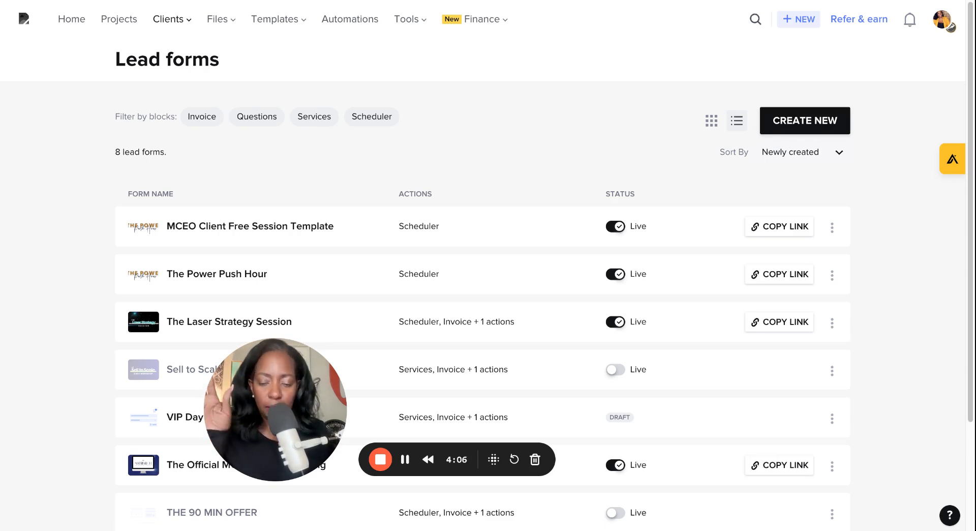
left_click(789, 131)
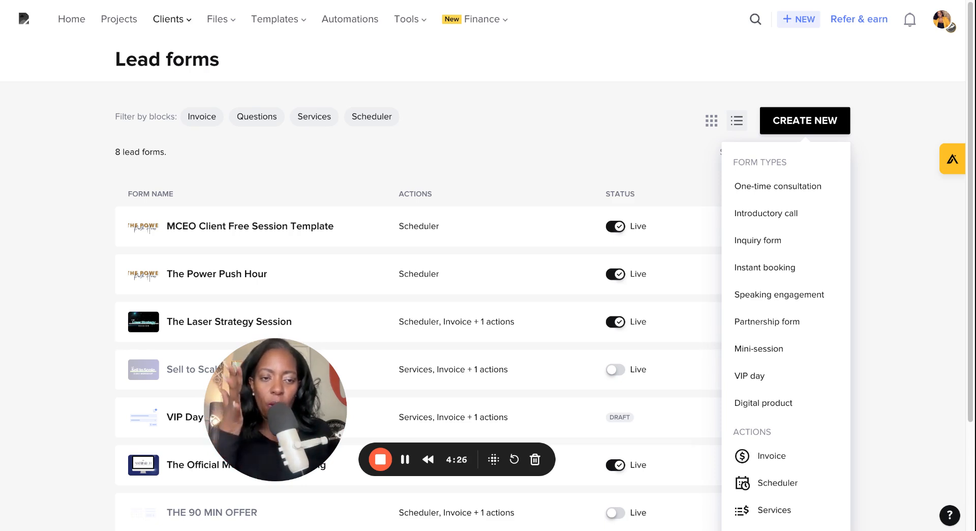
mouse_move(789, 186)
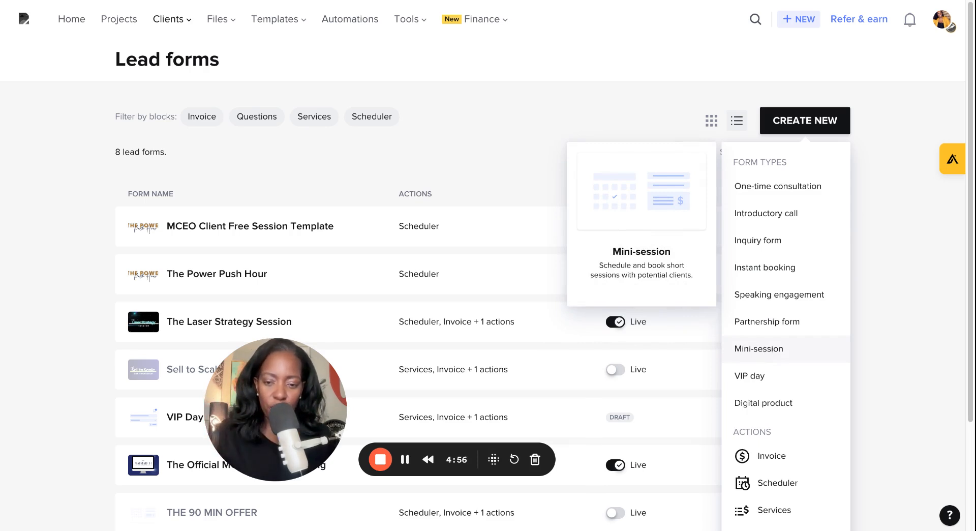
left_click(758, 348)
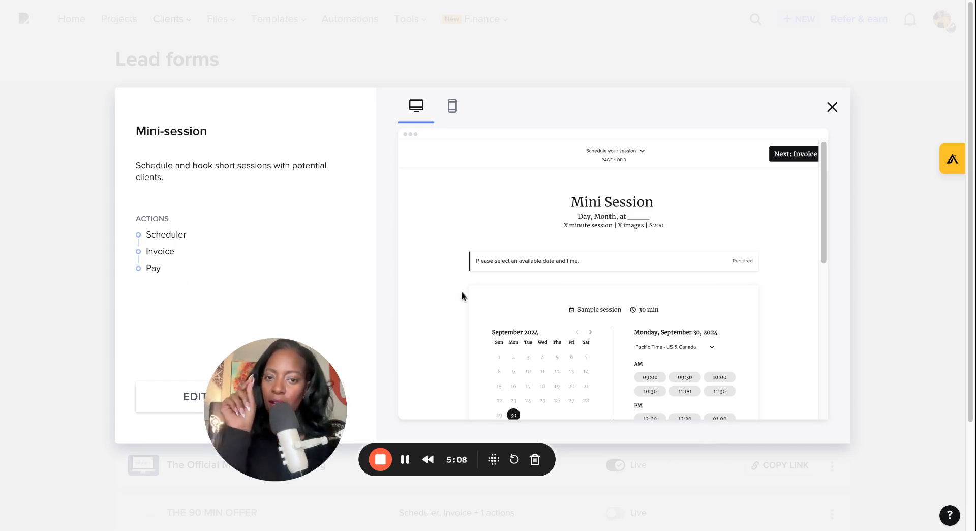
left_click(174, 402)
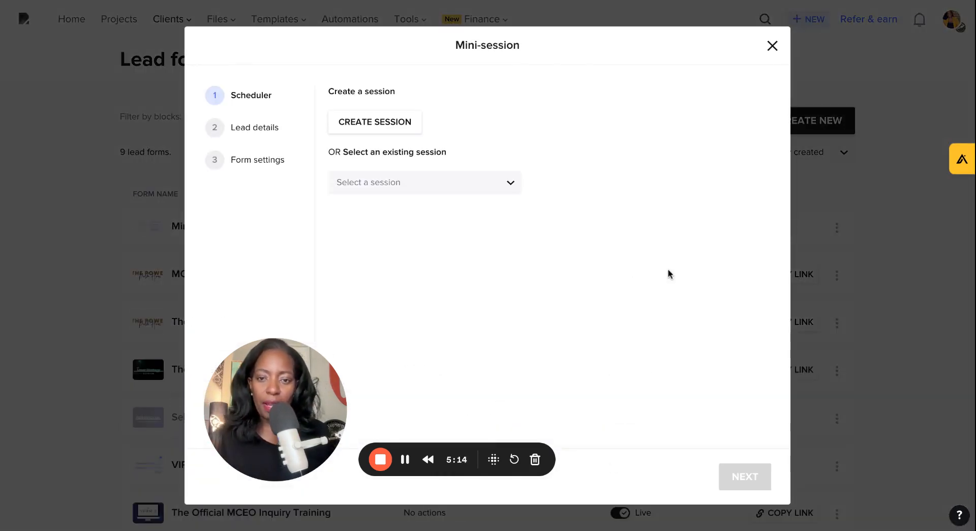
Step: Start creating a new session named Life Planning Session and set its type to Video
left_click(375, 121)
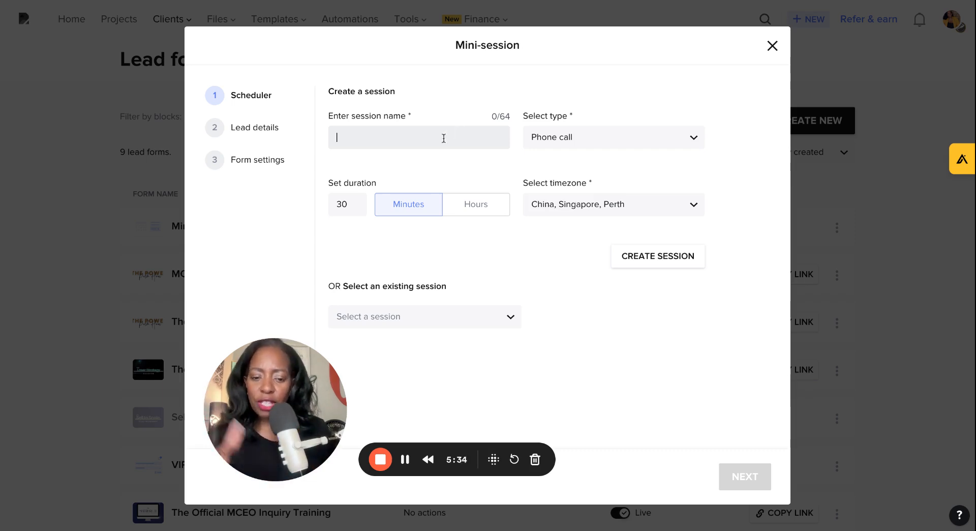
type("Life Pla")
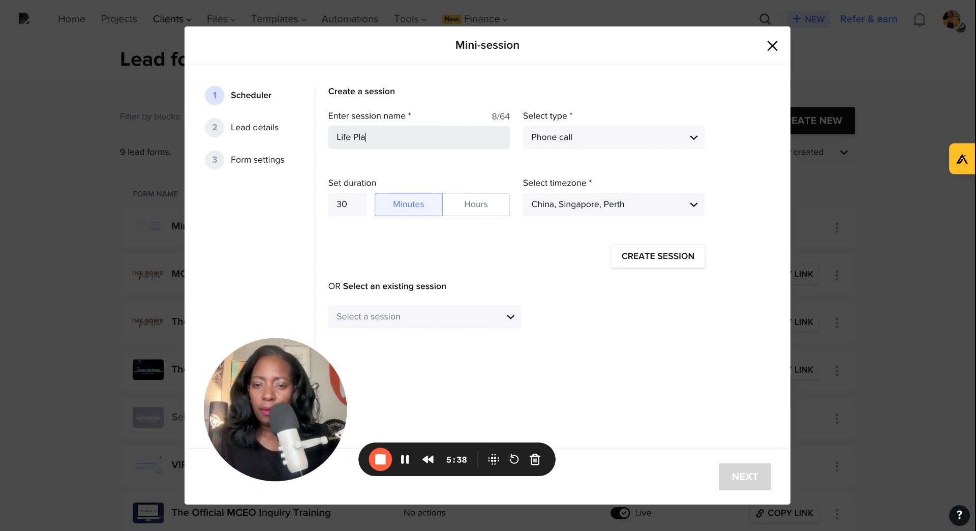
type("nning Session")
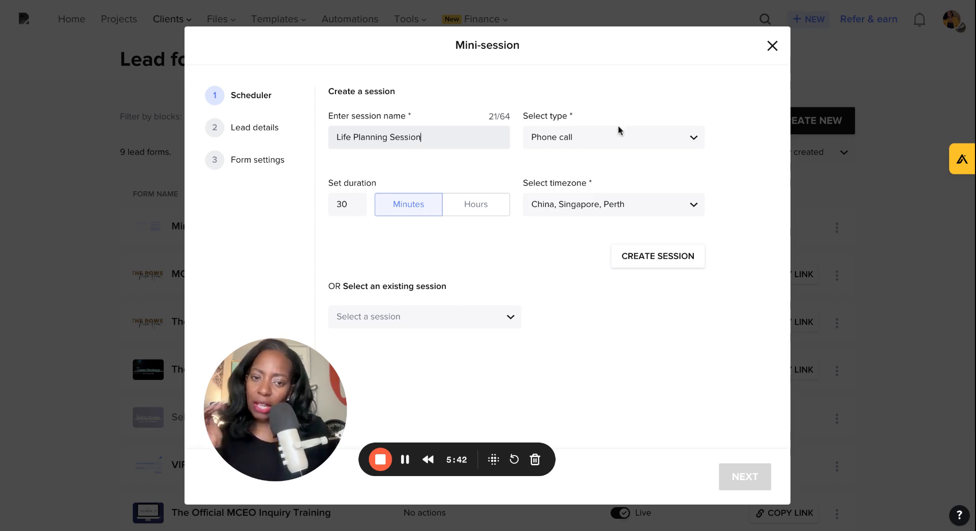
left_click(588, 146)
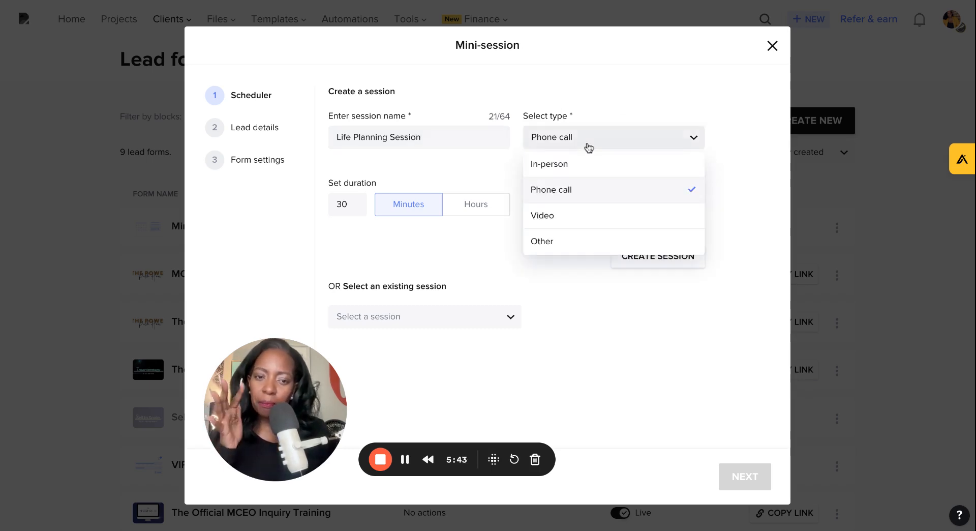
left_click(580, 222)
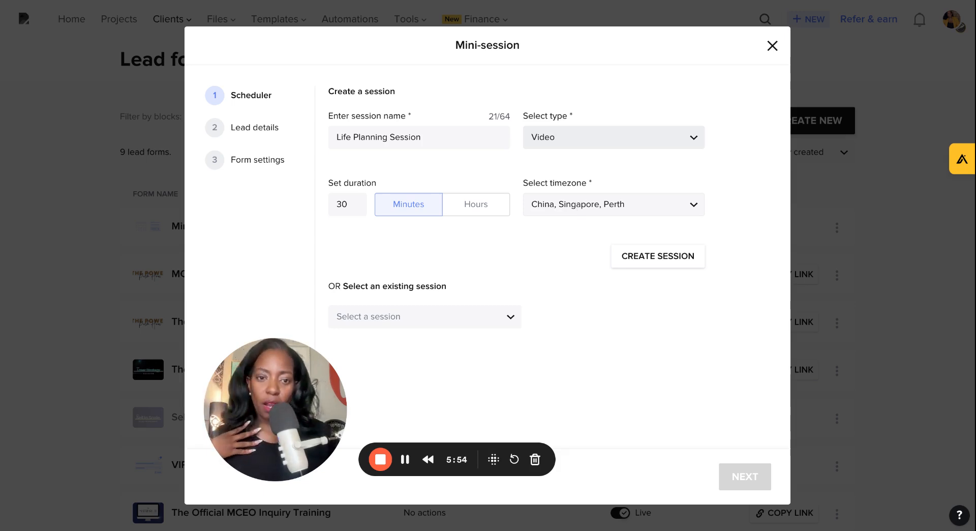
Step: Set the session's timezone to Central Time - US & Canada and create the session
left_click(610, 204)
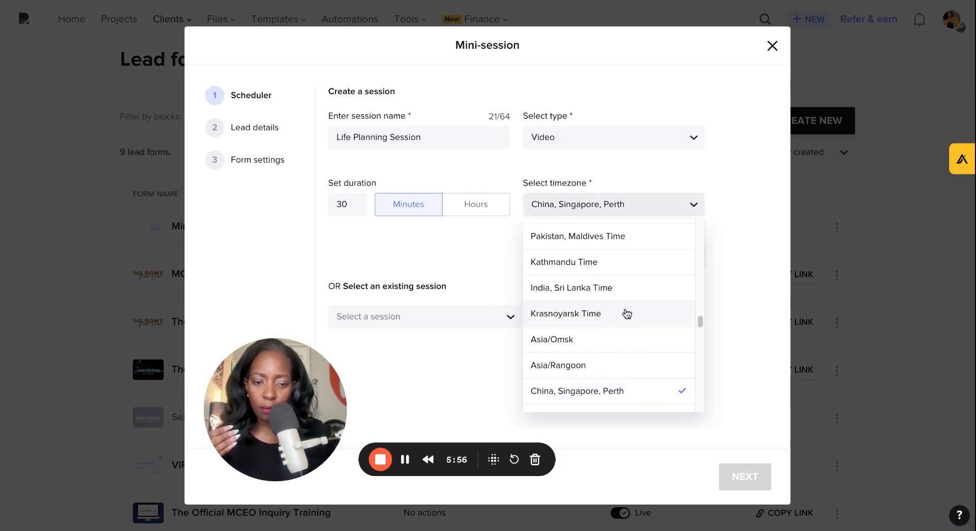
scroll(627, 315, "up", 2)
scroll(630, 314, "up", 3)
scroll(632, 310, "up", 10)
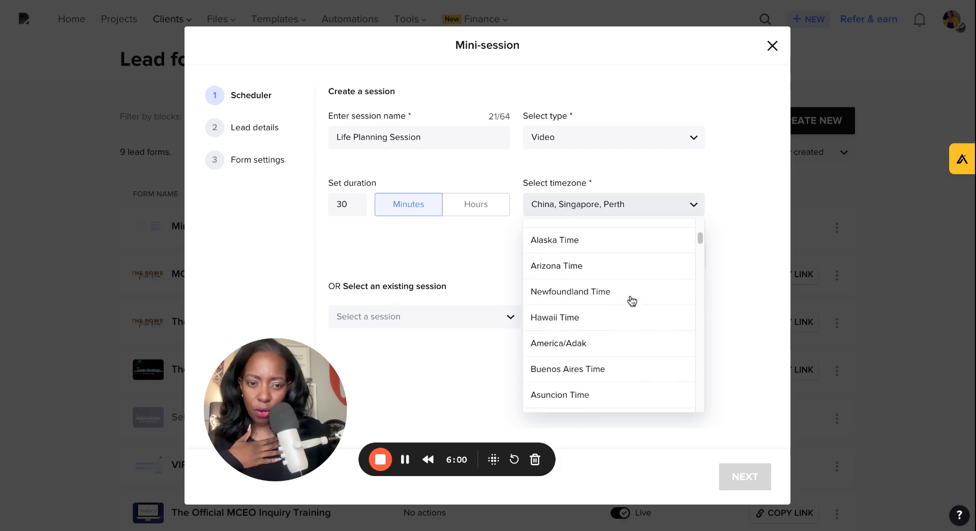
scroll(631, 301, "up", 3)
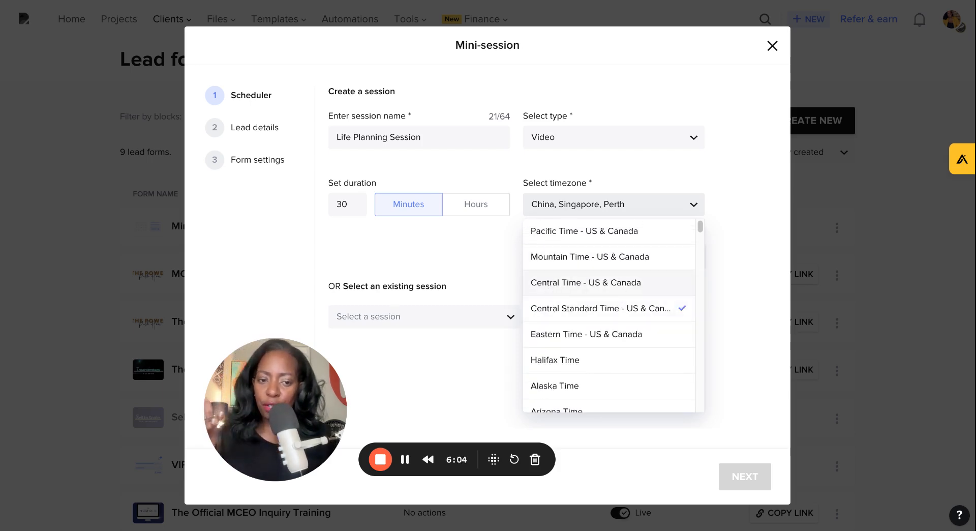
left_click(585, 285)
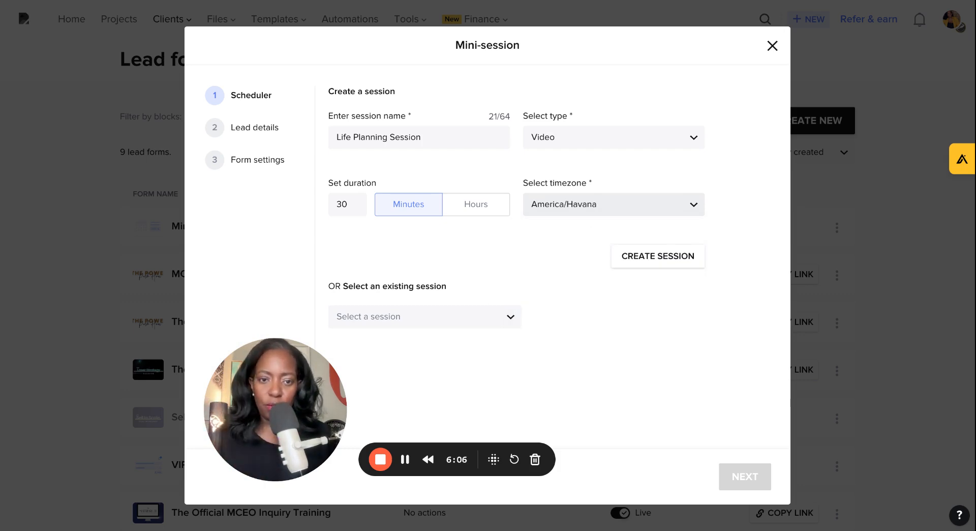
left_click(598, 211)
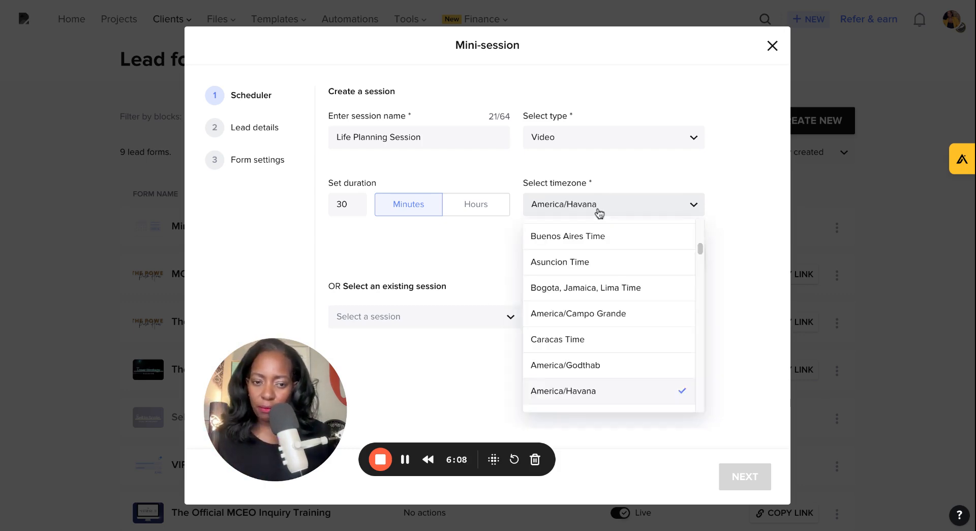
scroll(590, 320, "up", 6)
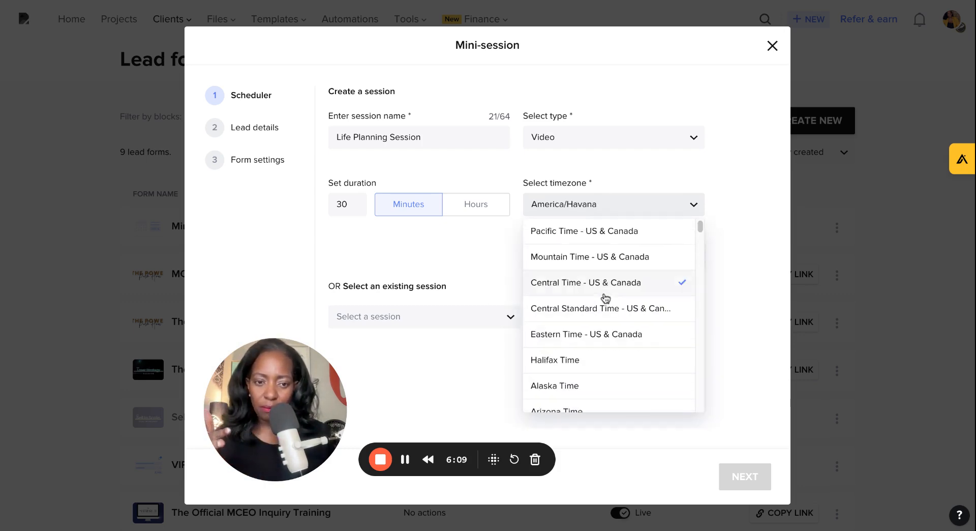
left_click(558, 284)
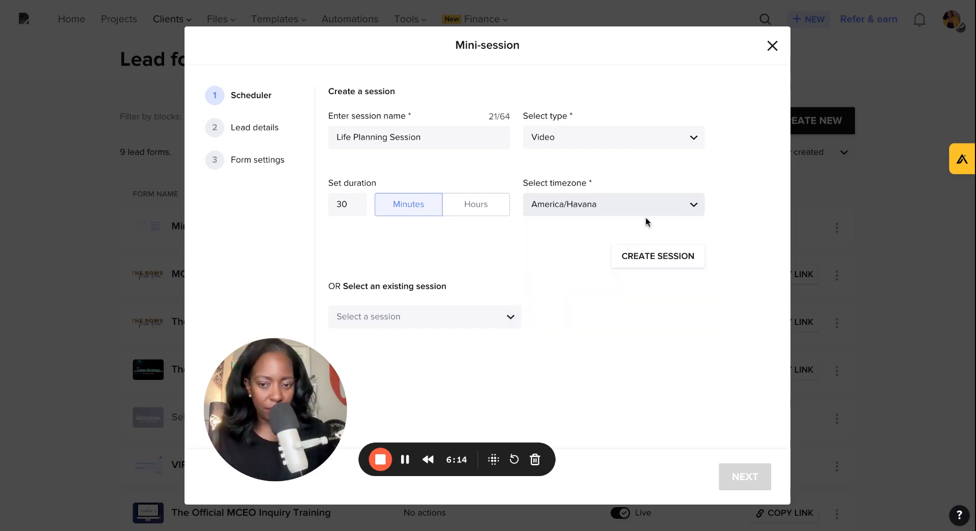
left_click(644, 257)
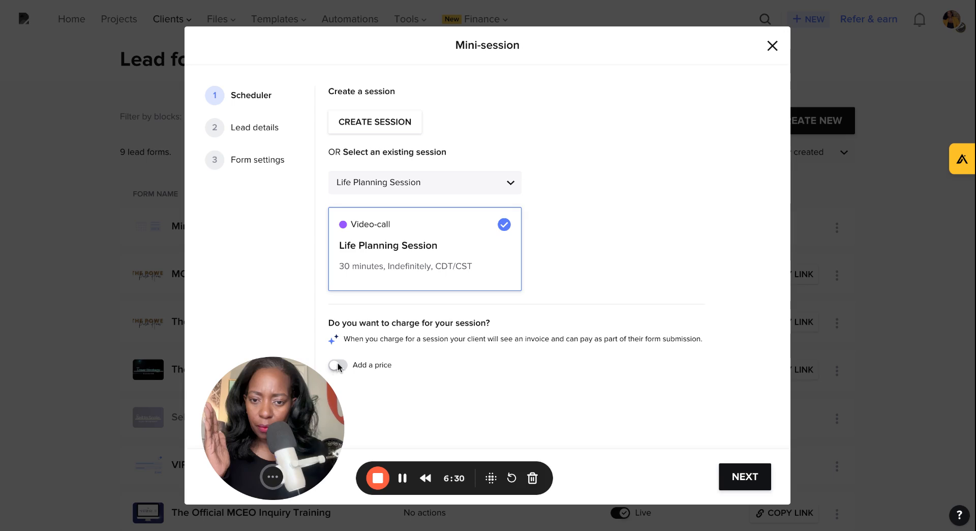
Step: Turn on charging for the session, set the price to $197.00, and continue to lead details
left_click(365, 365)
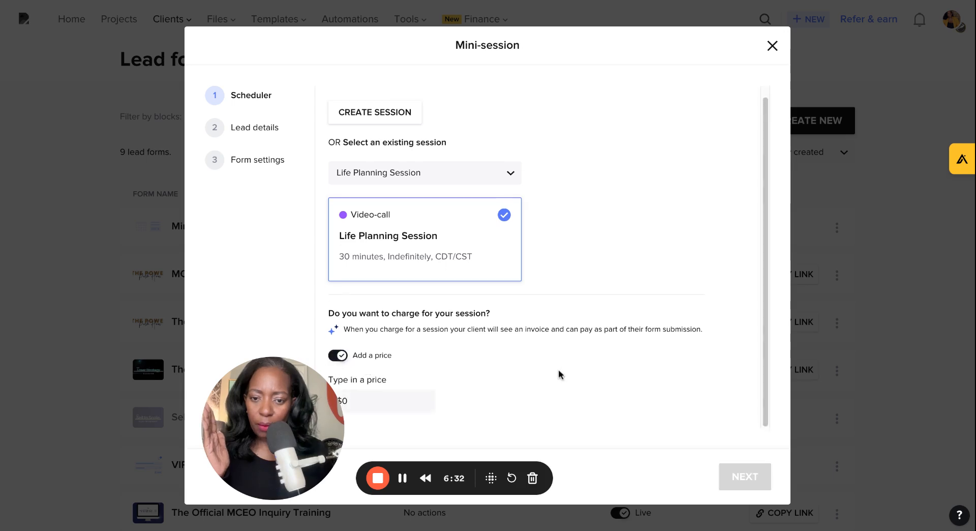
left_click(368, 402)
type("19")
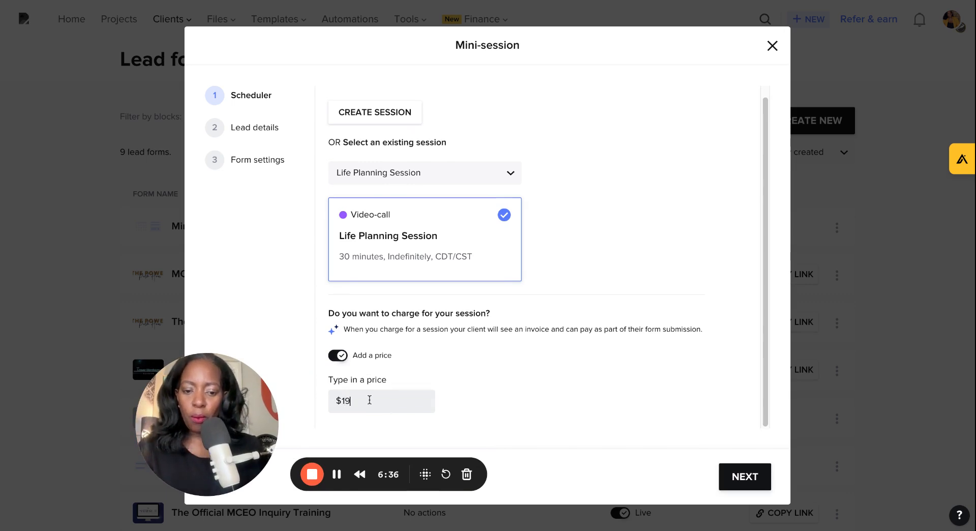
type("7.00")
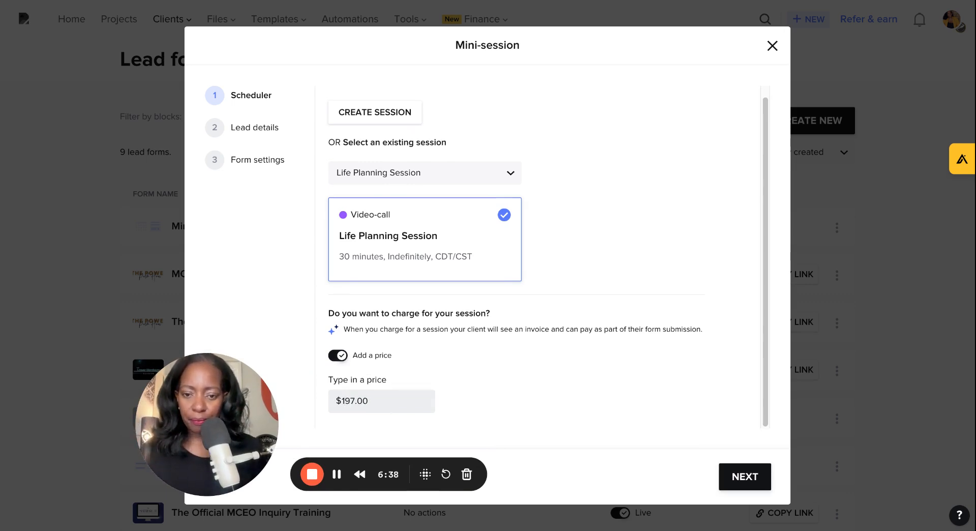
left_click(758, 481)
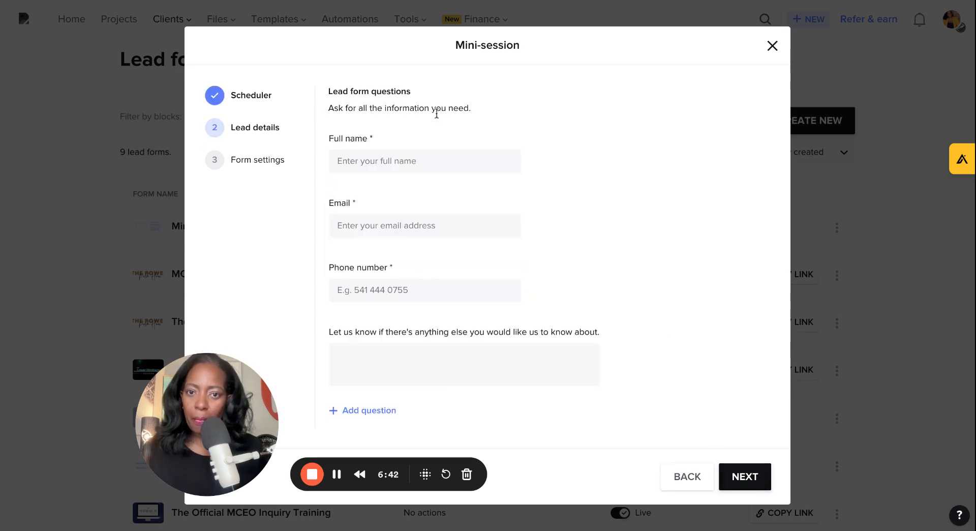
Step: Rename the Full name question to First and Last Name and update it
mouse_move(412, 139)
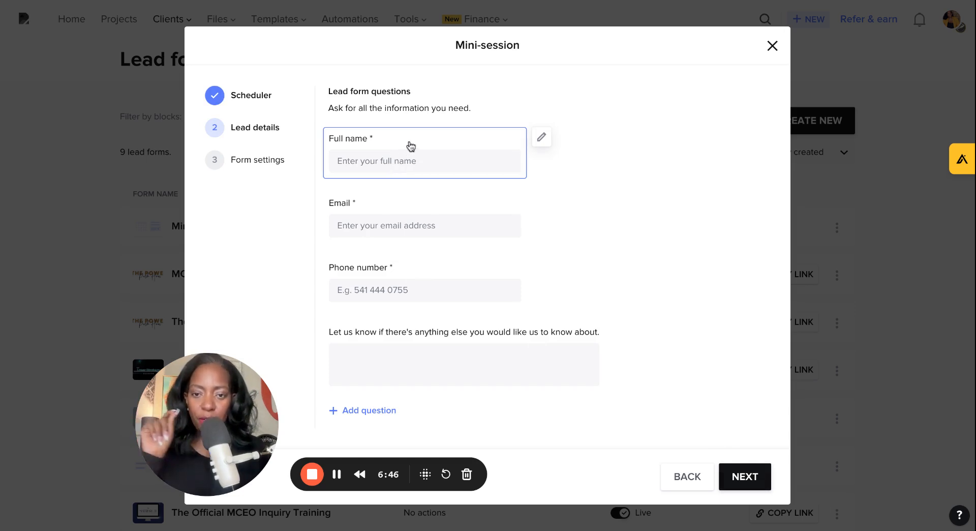
left_click(428, 142)
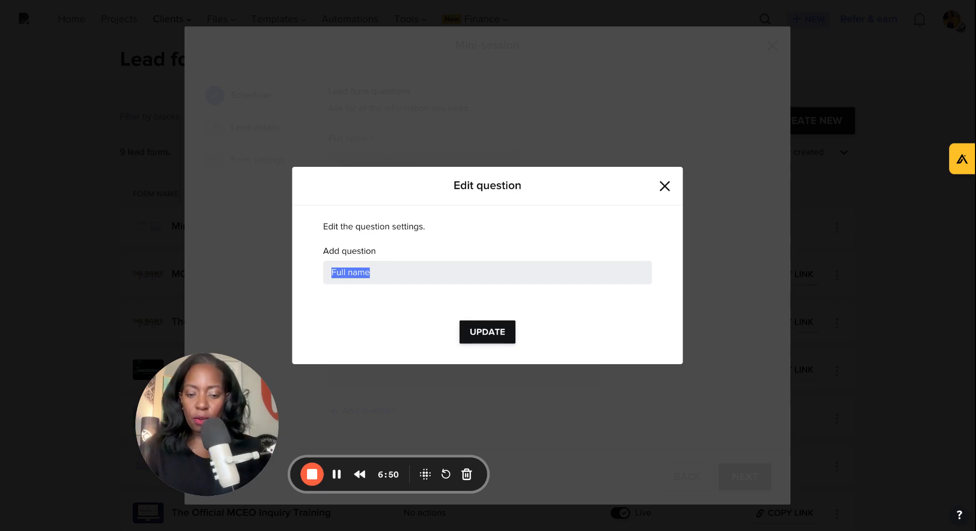
type("First and ")
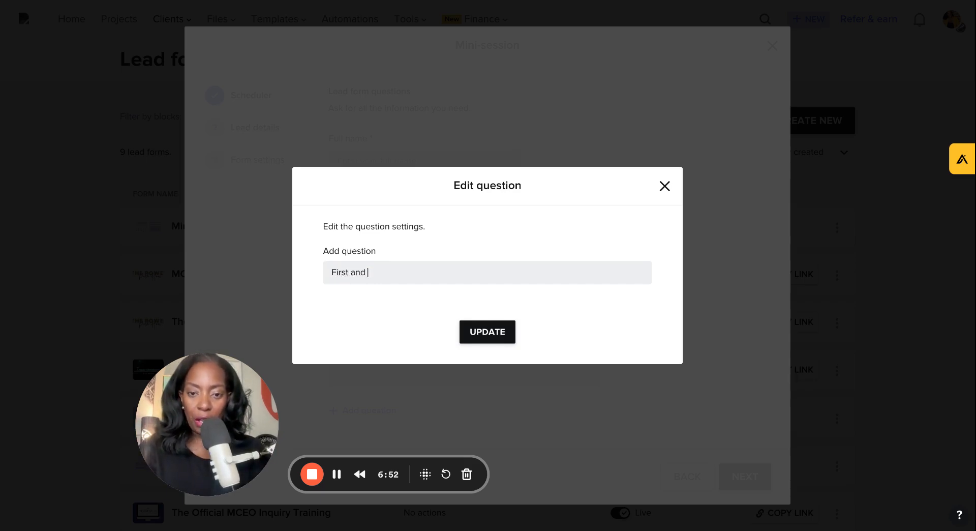
type("Last Name")
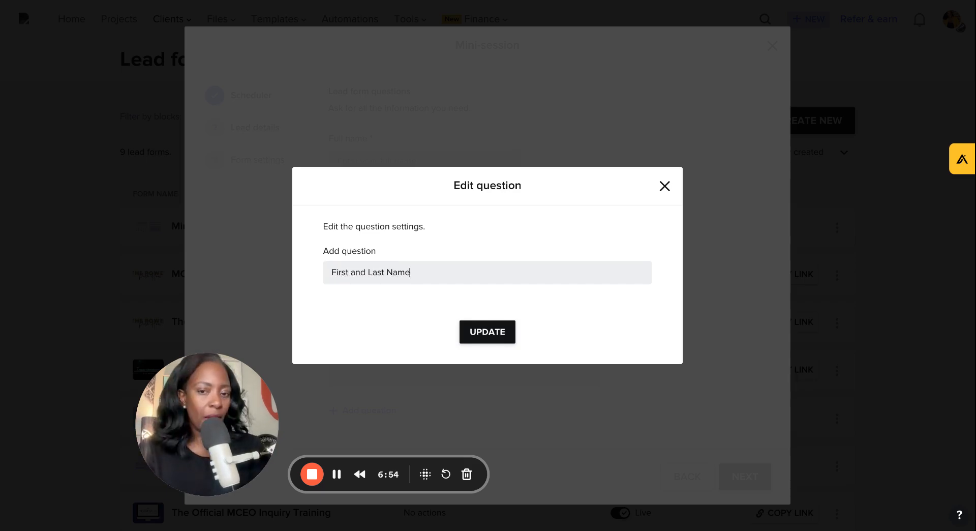
left_click(501, 334)
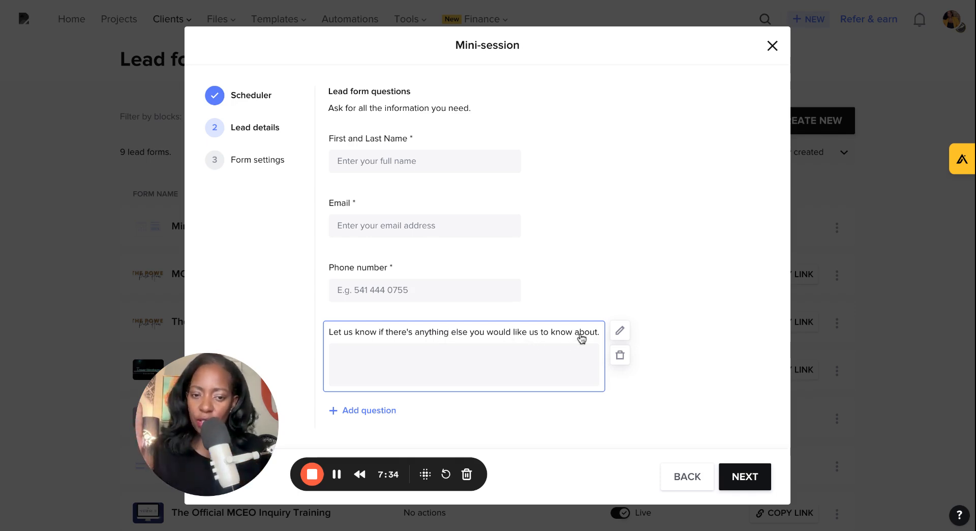
Step: Reword the last long-text question to "What are the top 3 challenges that keeps you awake at night concerning your life?" and make it required
left_click(621, 333)
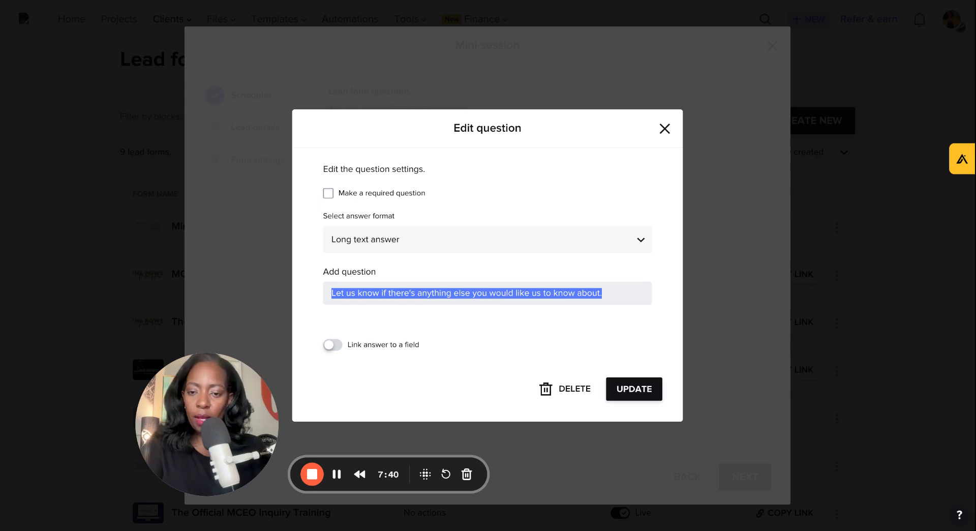
type("What are the top 3 chal")
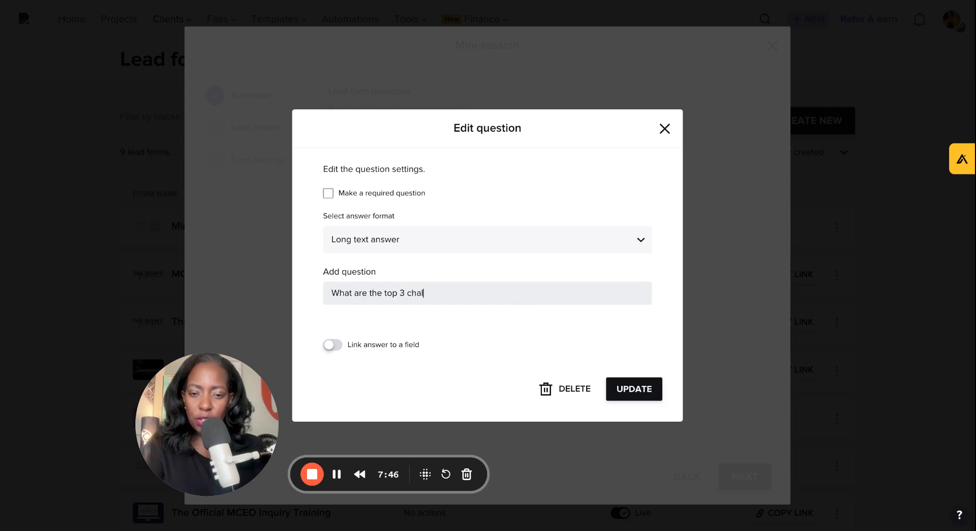
type("lenges that")
key("BackSpace")
key("BackSpace")
type("at")
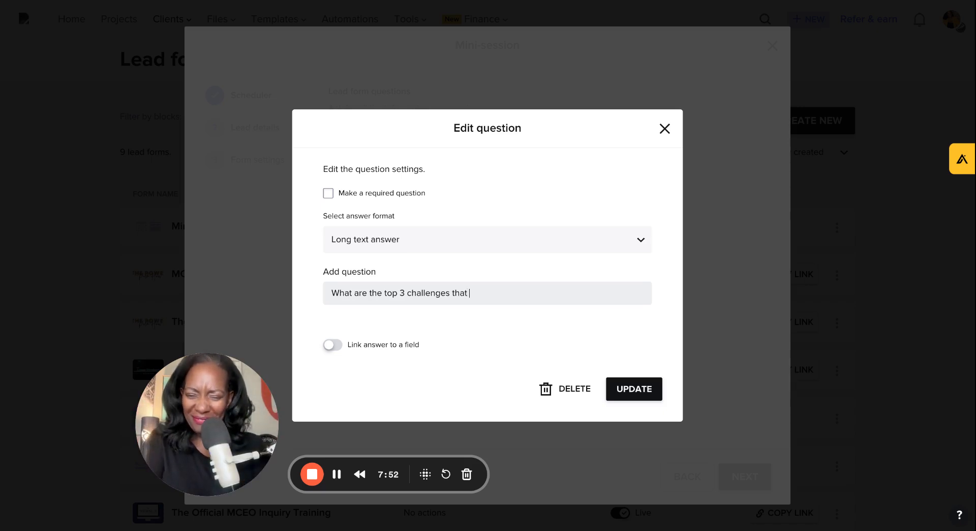
type(" k")
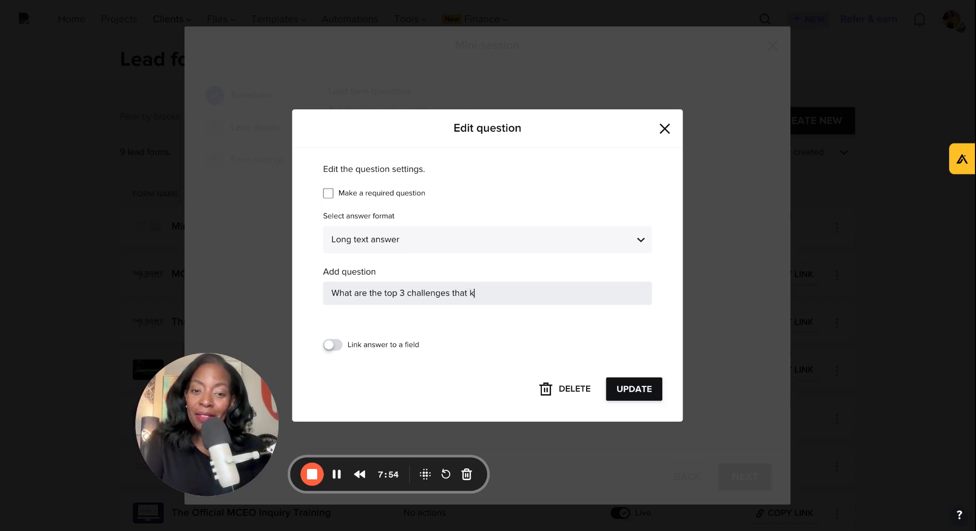
type("eeps you awake")
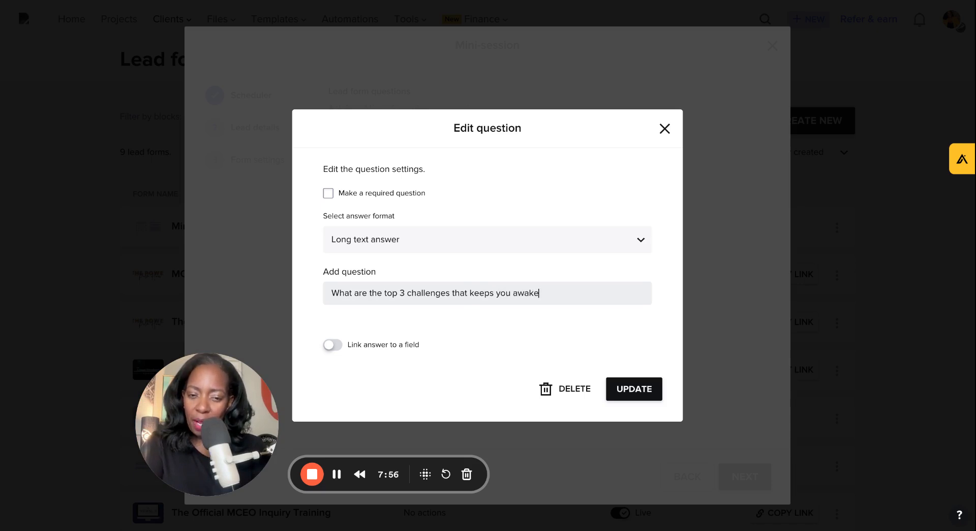
type(" at night co")
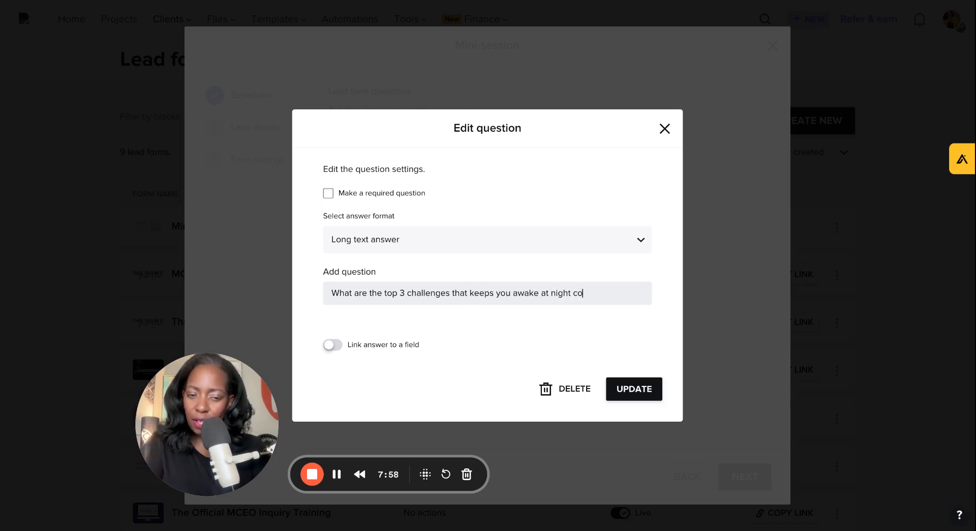
type("ncerning your")
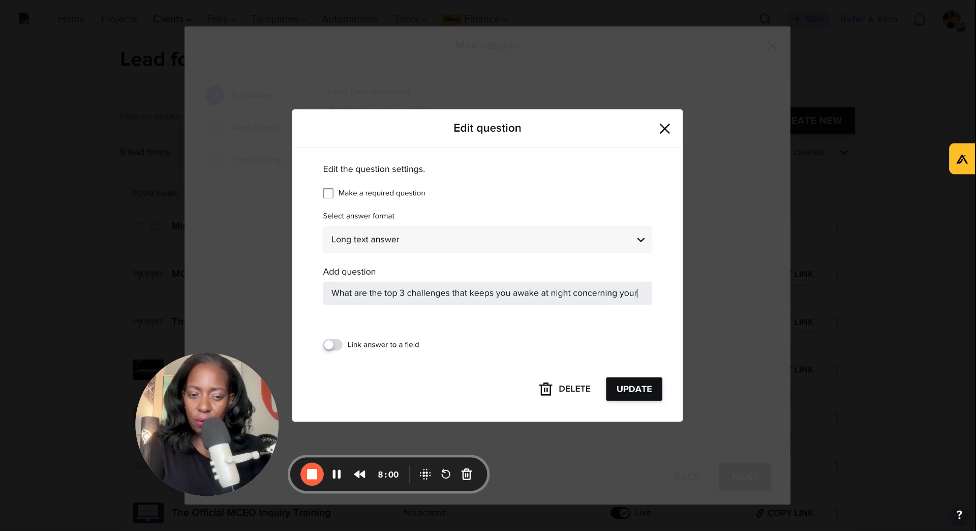
type(" life?")
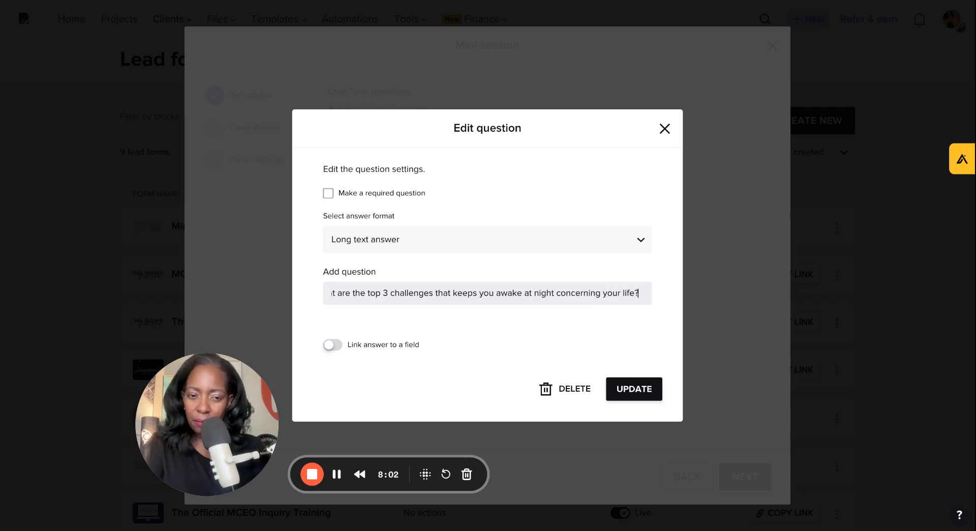
left_click(328, 193)
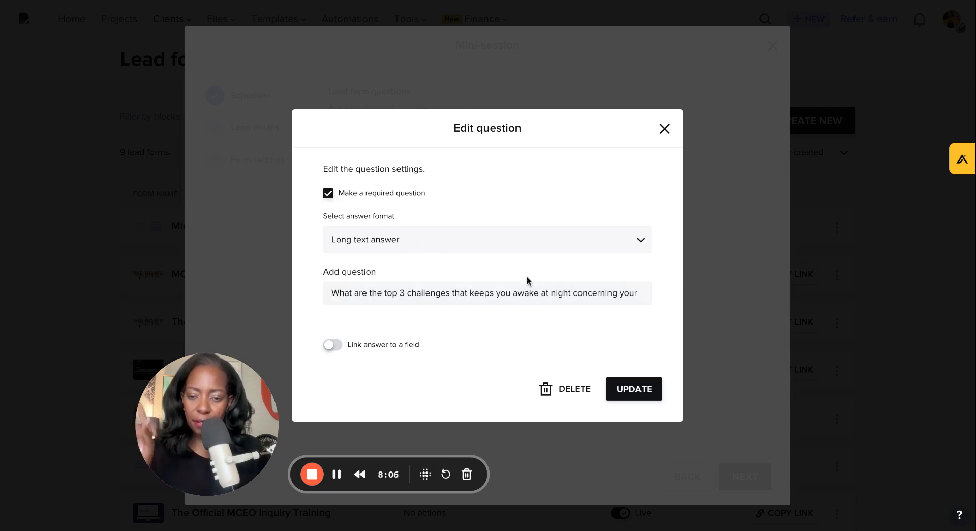
left_click(632, 396)
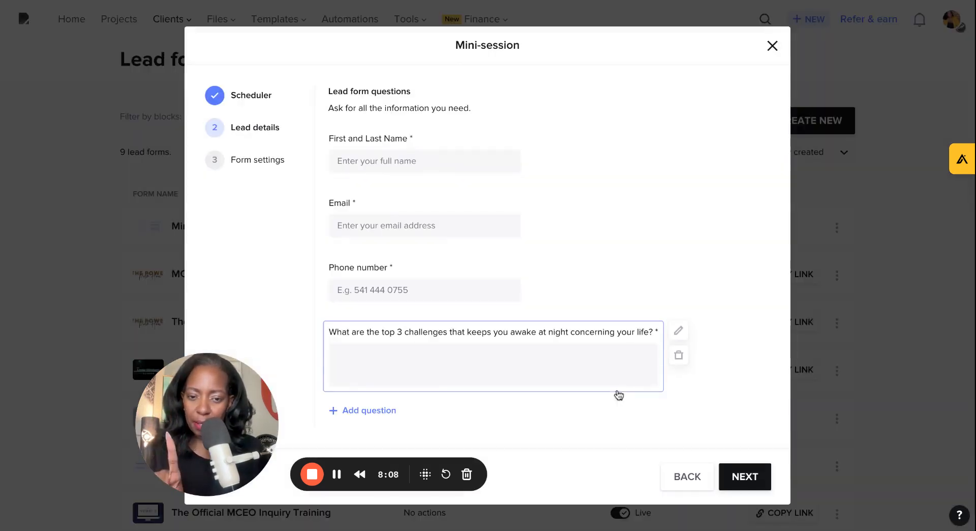
Step: Add a required short-text question "What is your top goal that you want to achieve in the next 6 months?"
left_click(362, 411)
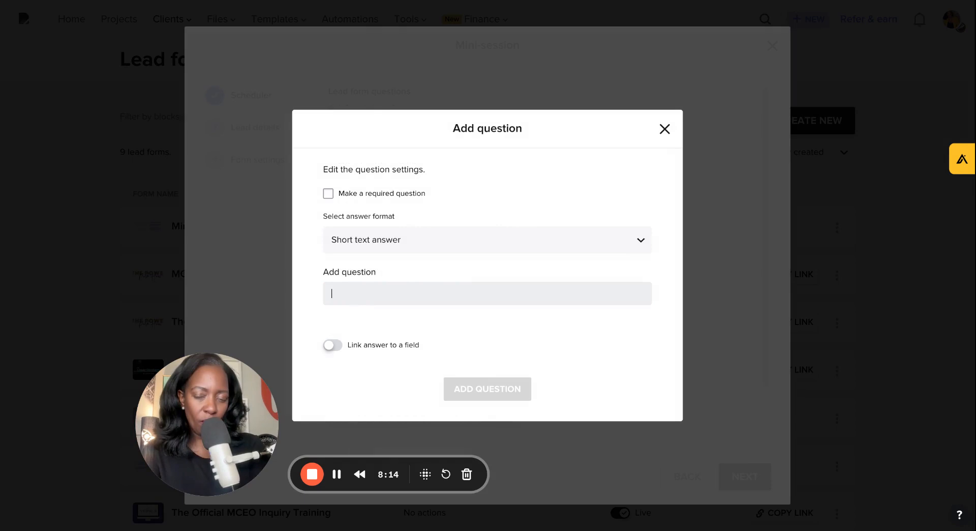
type("What is youjr")
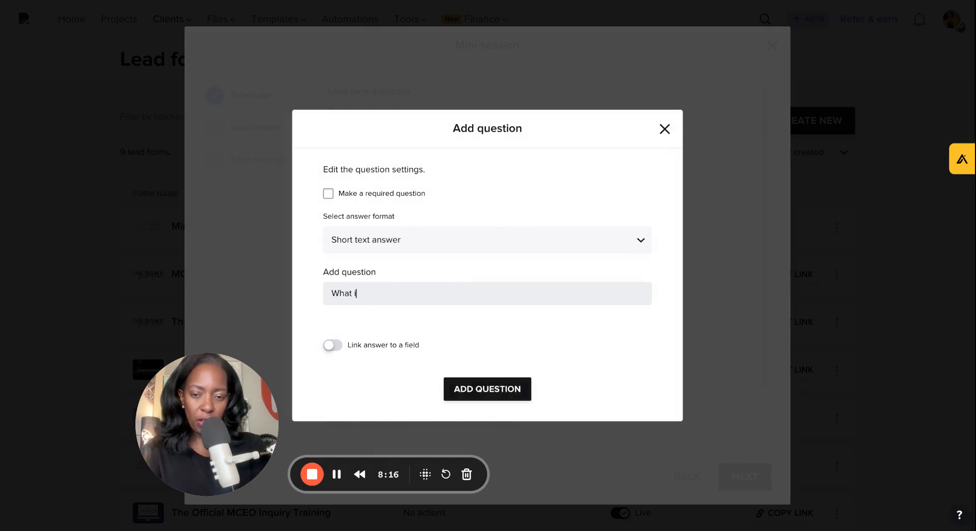
key("BackSpace")
key("BackSpace")
type("r ")
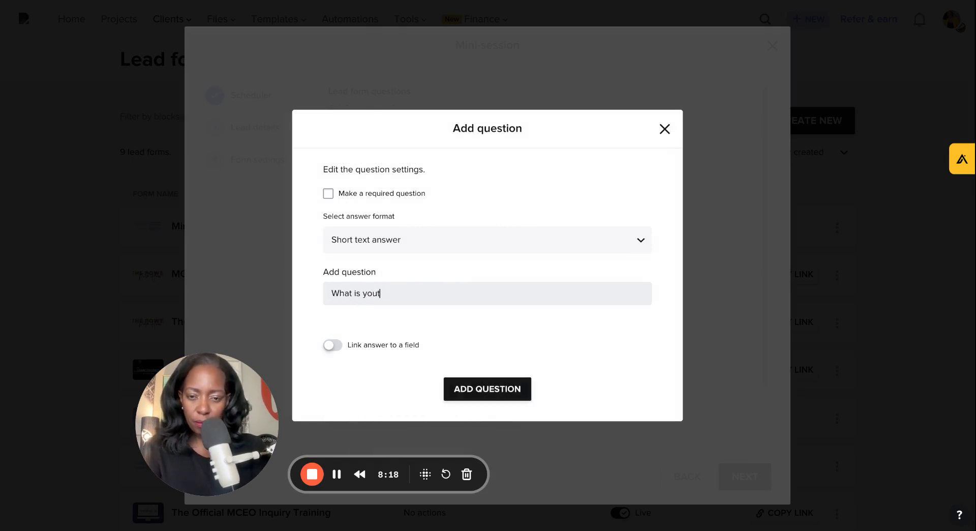
type("top ")
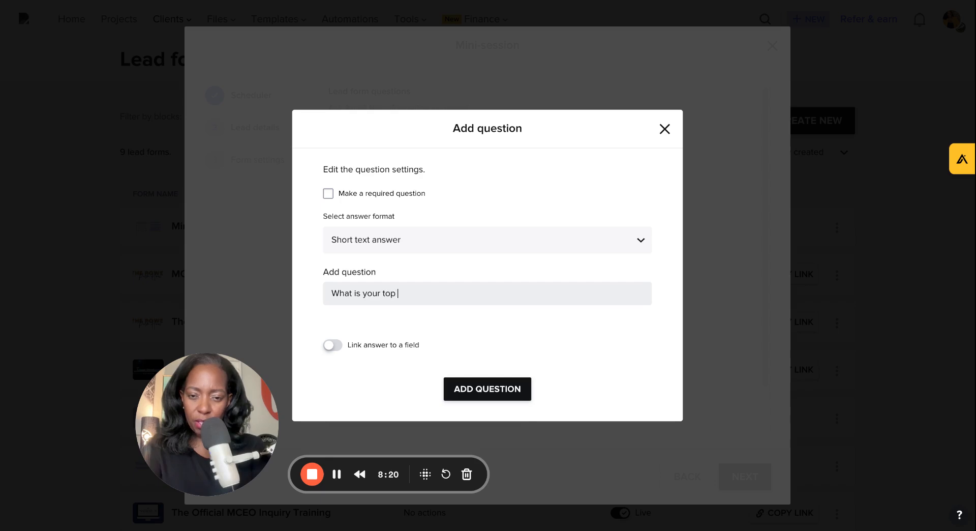
type("goal that you wa")
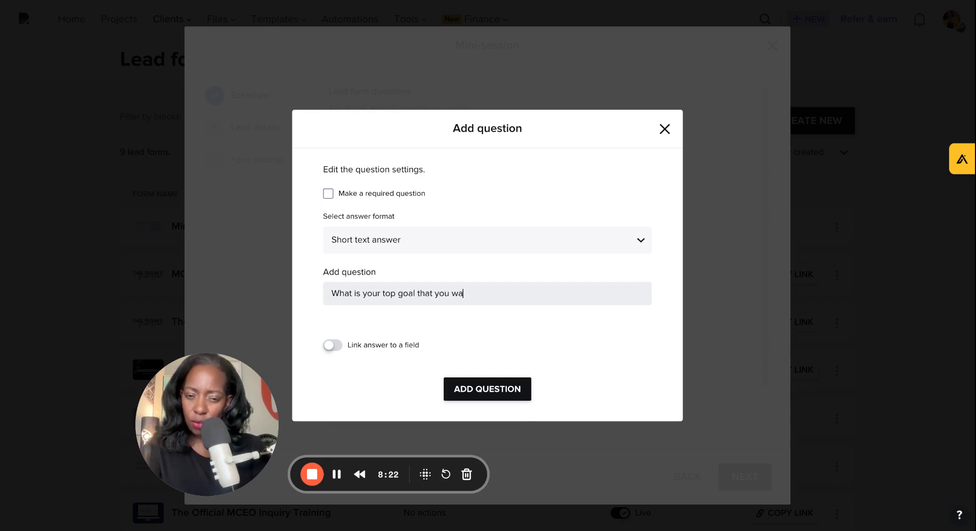
type("nt to achieve ")
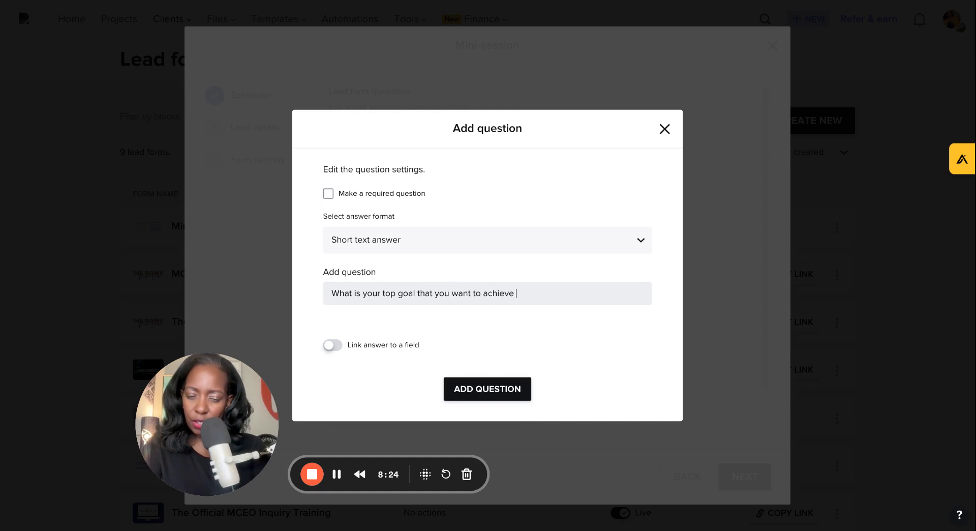
type("in the next")
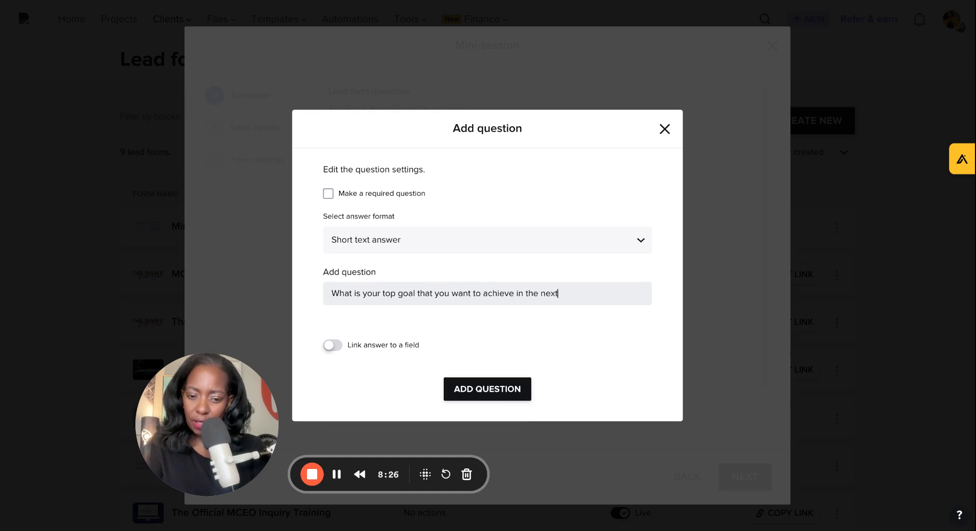
type(" 6 months?")
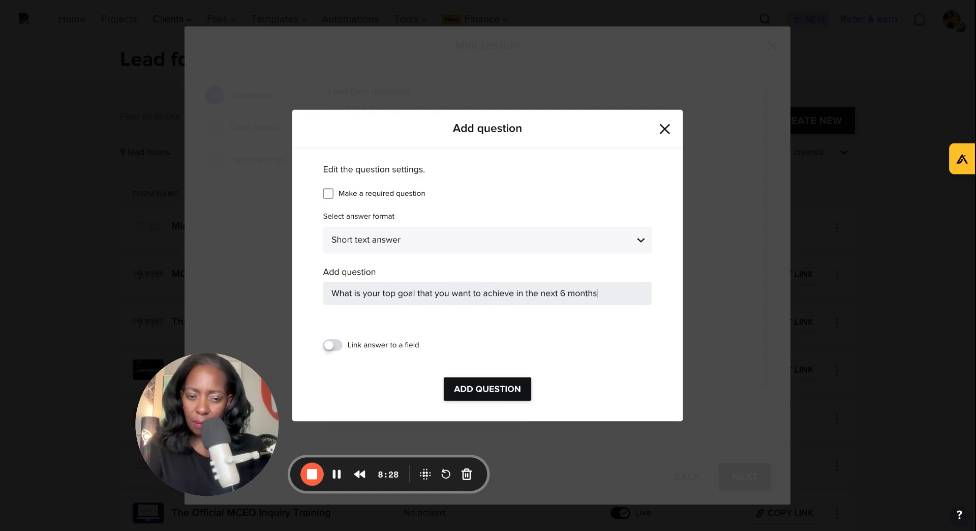
left_click(329, 193)
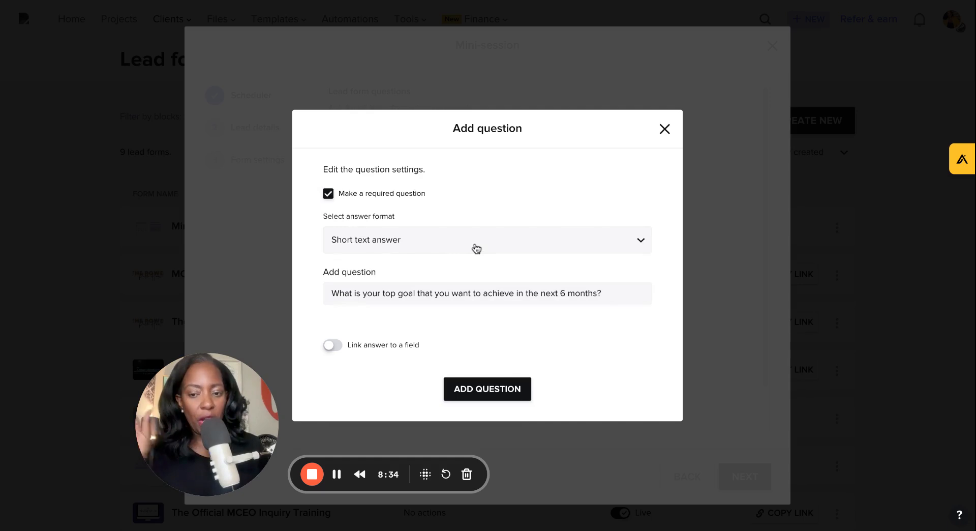
left_click(476, 248)
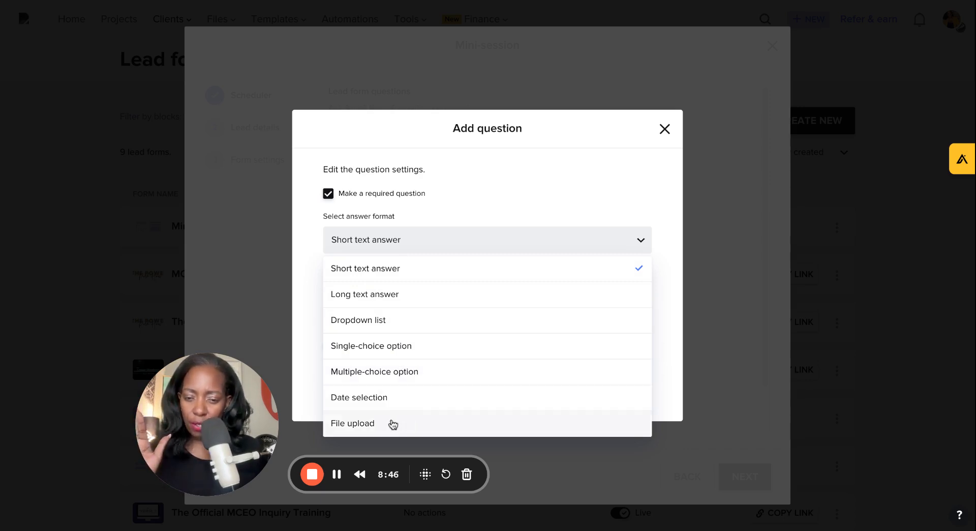
left_click(350, 237)
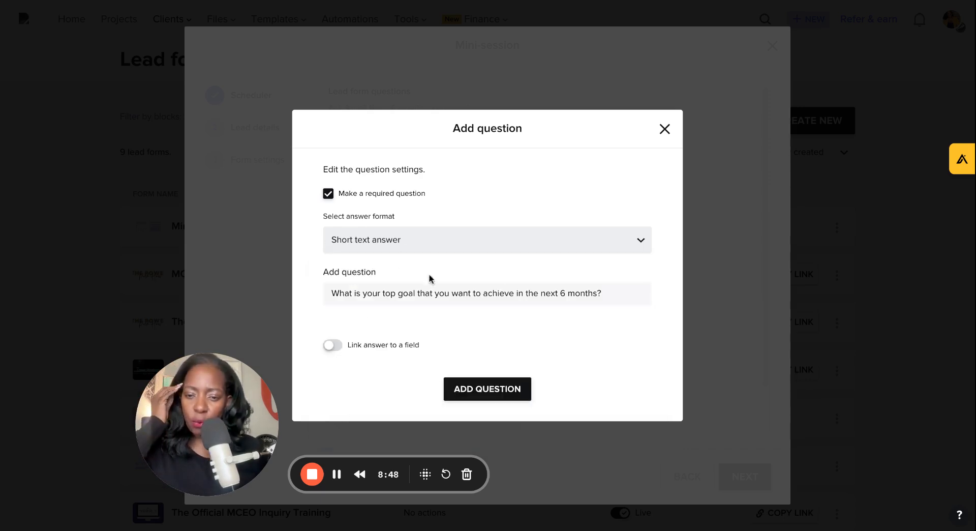
left_click(467, 389)
Step: Start another question as a required dropdown list asking "Where did you find me?"
mouse_move(469, 391)
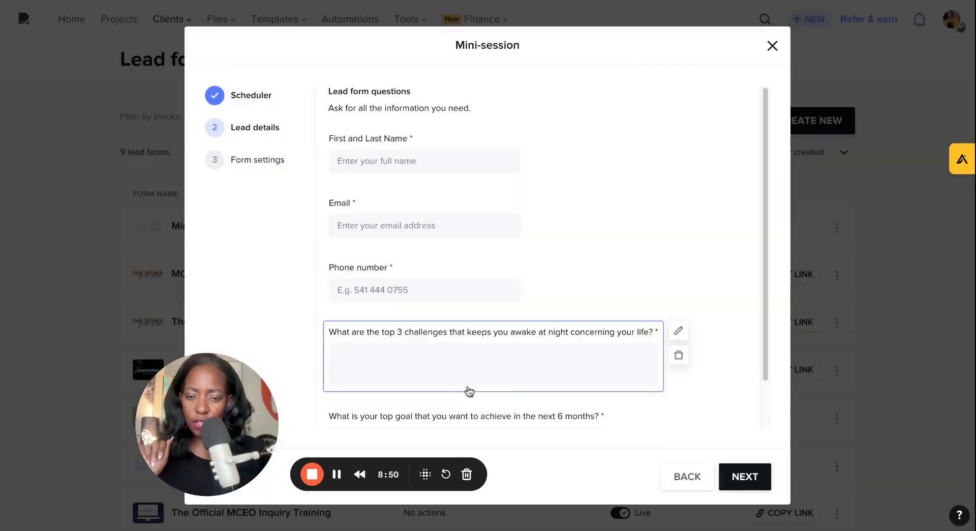
scroll(625, 348, "down", 1)
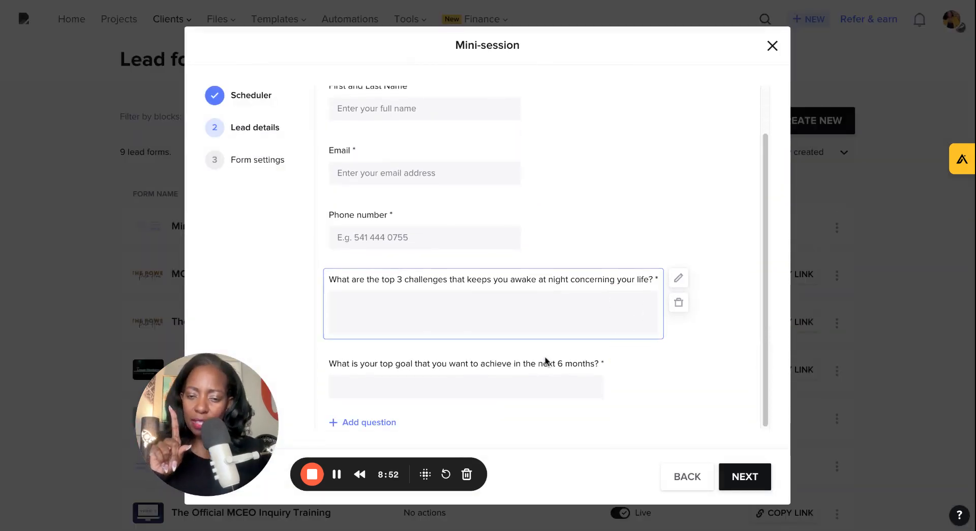
left_click(351, 420)
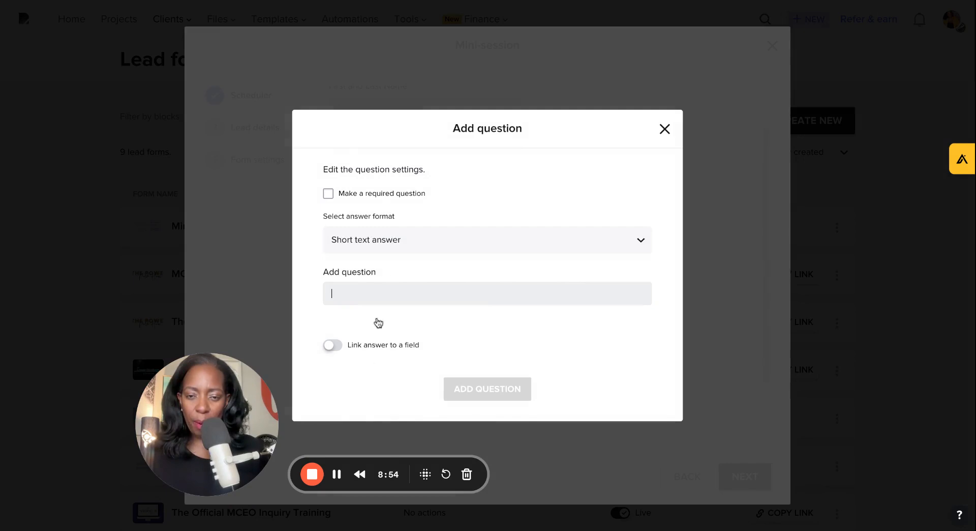
left_click(364, 246)
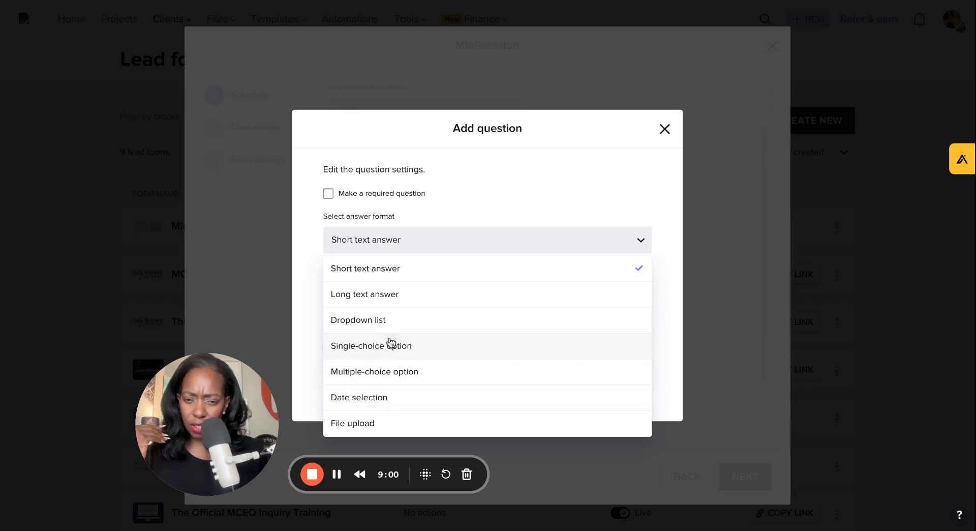
left_click(365, 320)
left_click(364, 225)
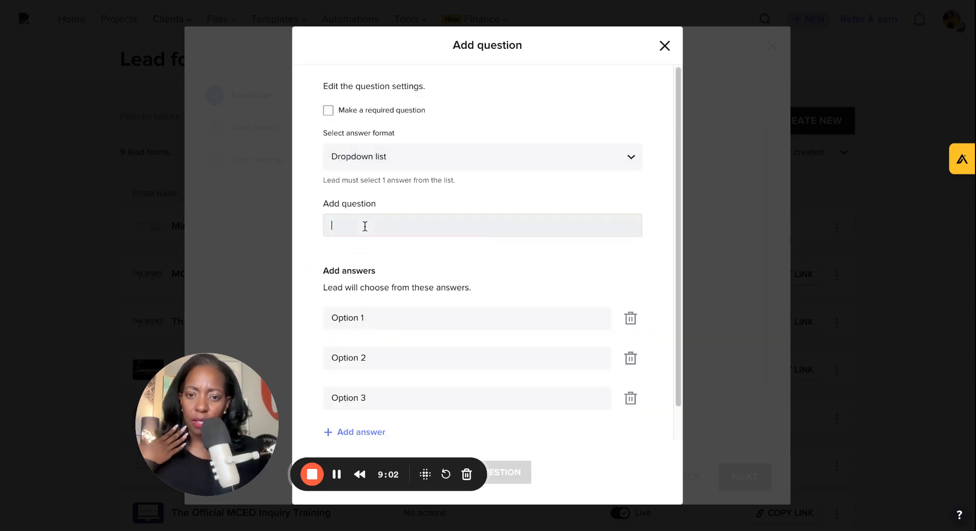
type("Wher")
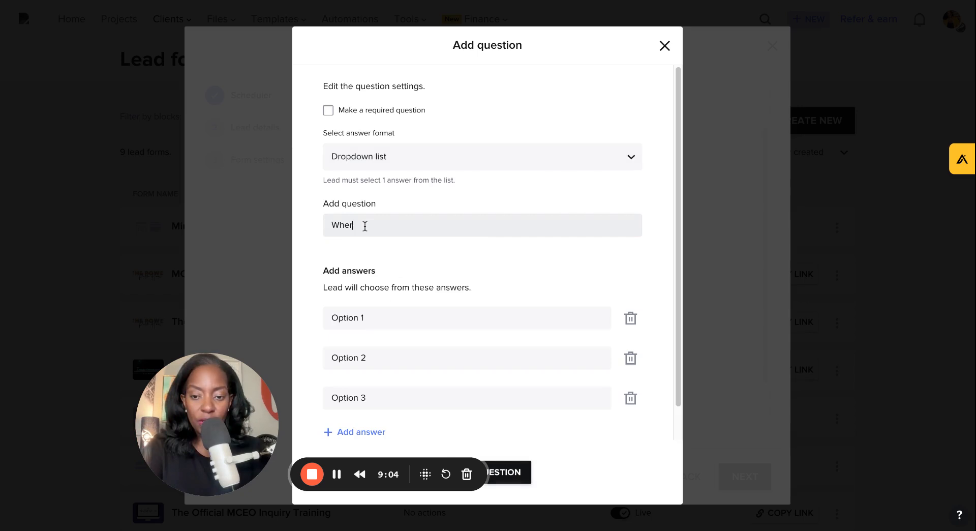
type("e did yo")
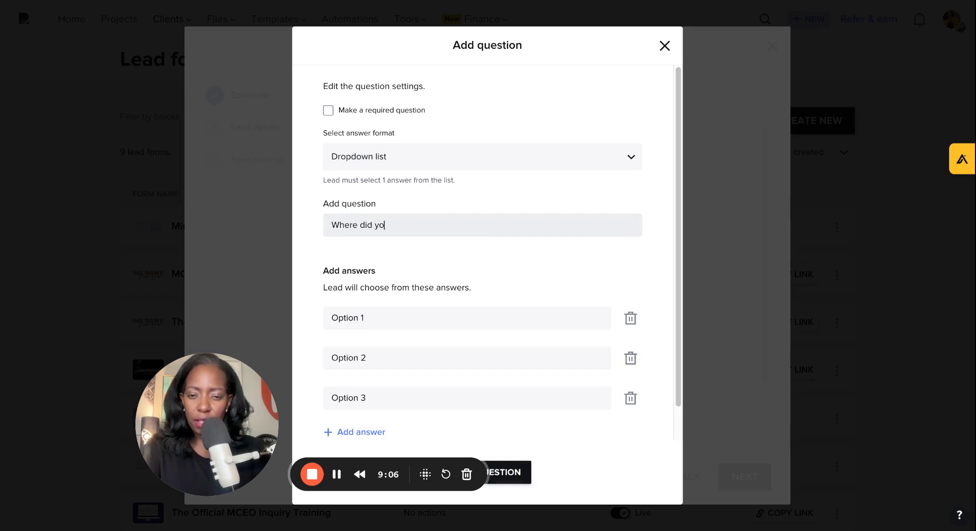
type("u find me?")
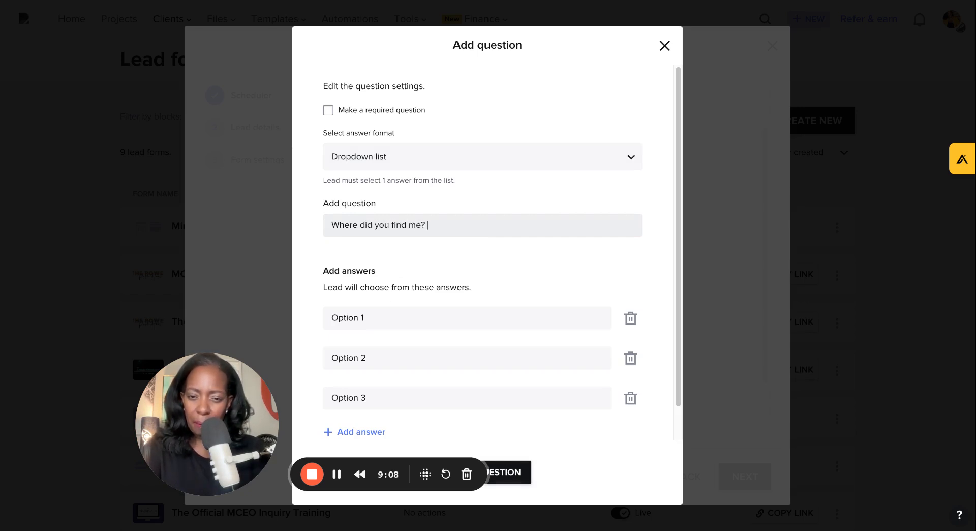
left_click(328, 110)
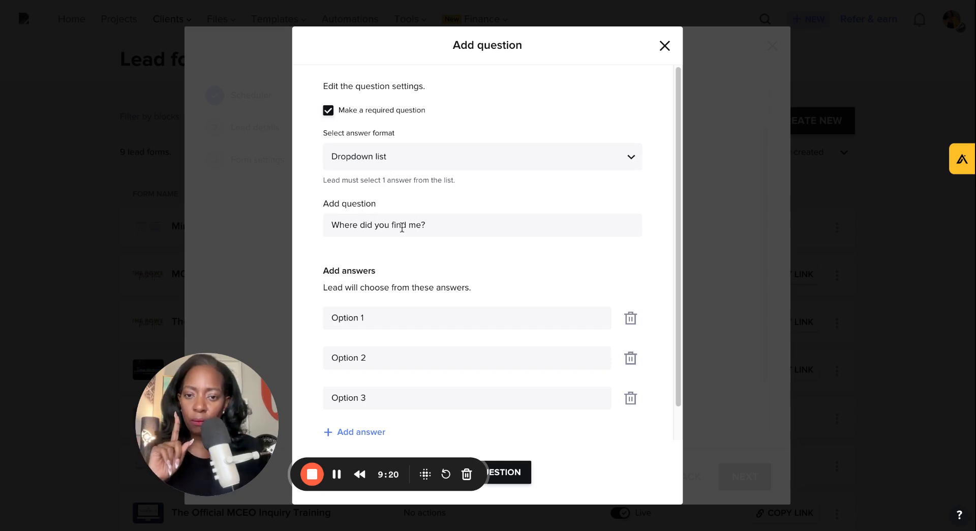
Step: Replace the dropdown answers with Youtube, Tiktok and Facebook, and add a fourth answer Threads
triple_click(371, 318)
type("Youtube")
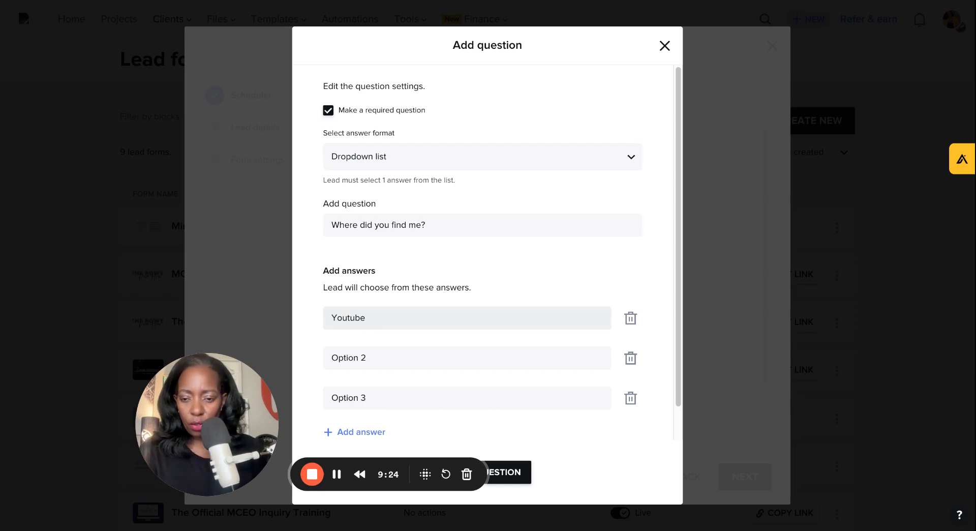
triple_click(354, 351)
type("Tiktok")
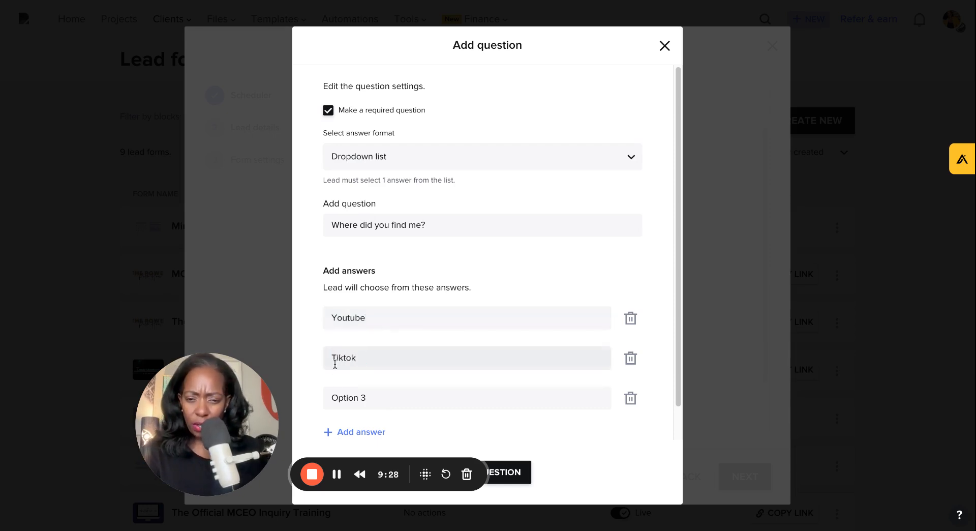
triple_click(355, 398)
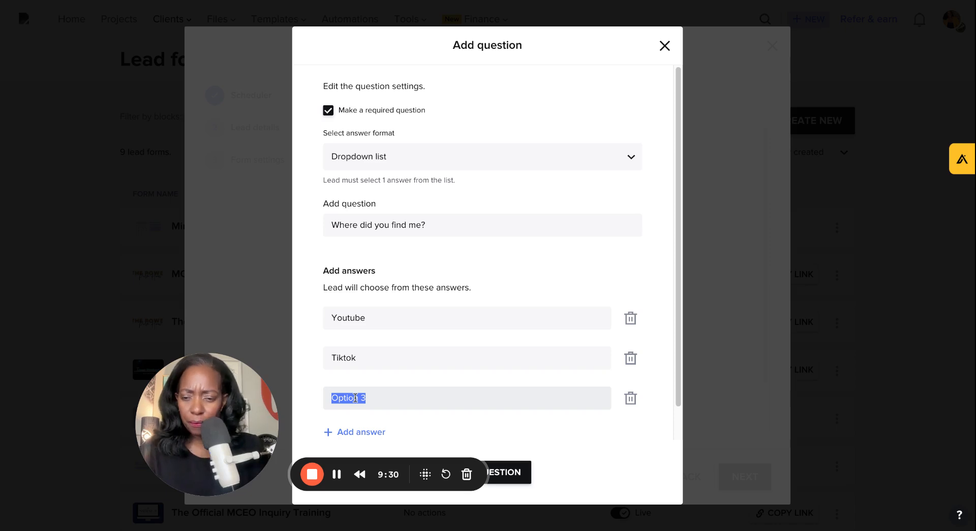
type("Facebook")
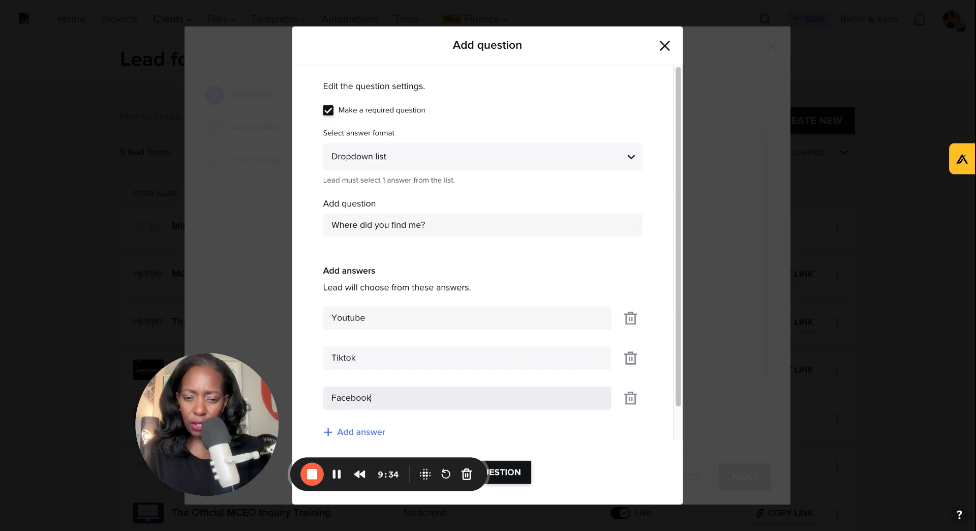
left_click(371, 432)
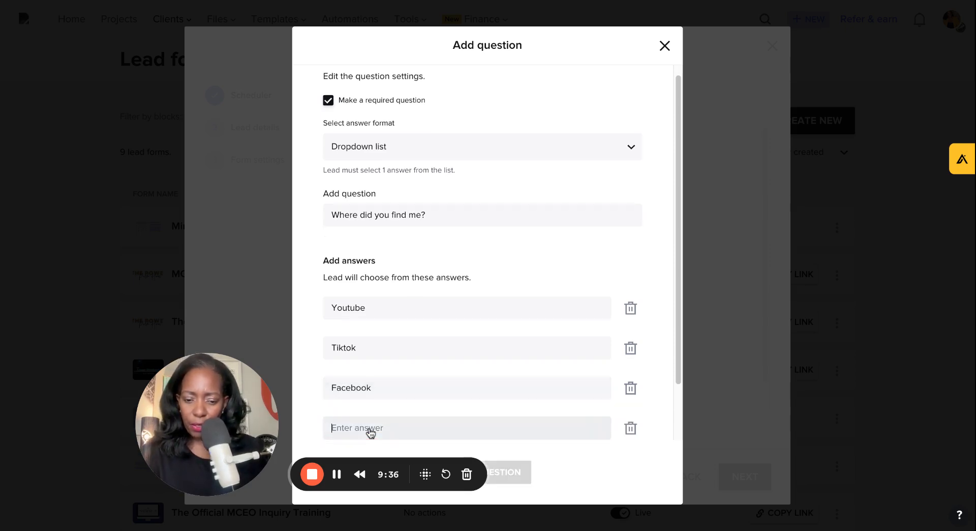
type("Threads")
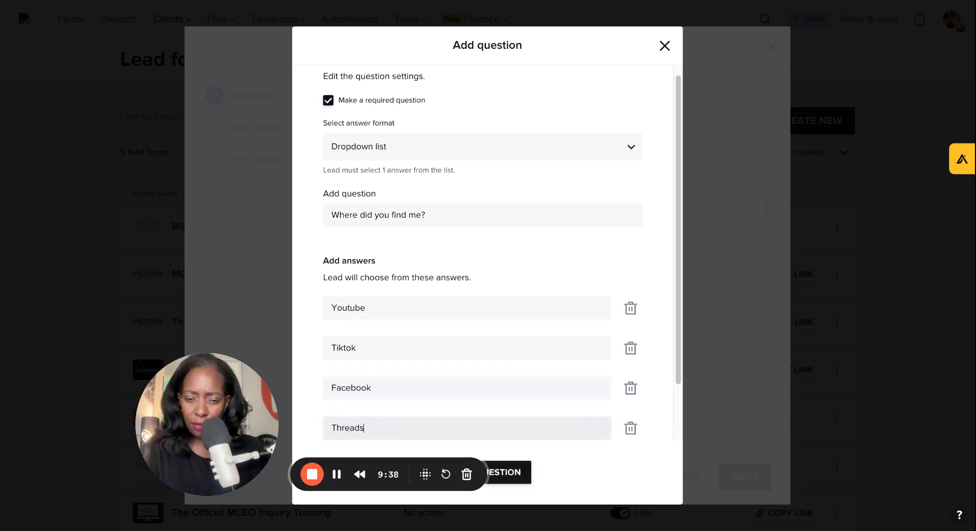
Step: Link the dropdown answers to the Lead source field and add the question to the form
left_click(574, 441)
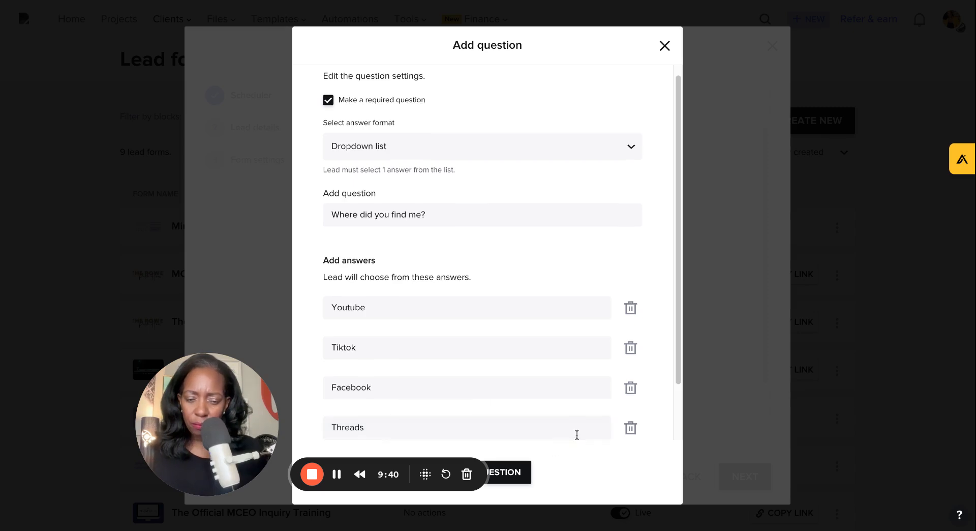
scroll(538, 393, "down", 1)
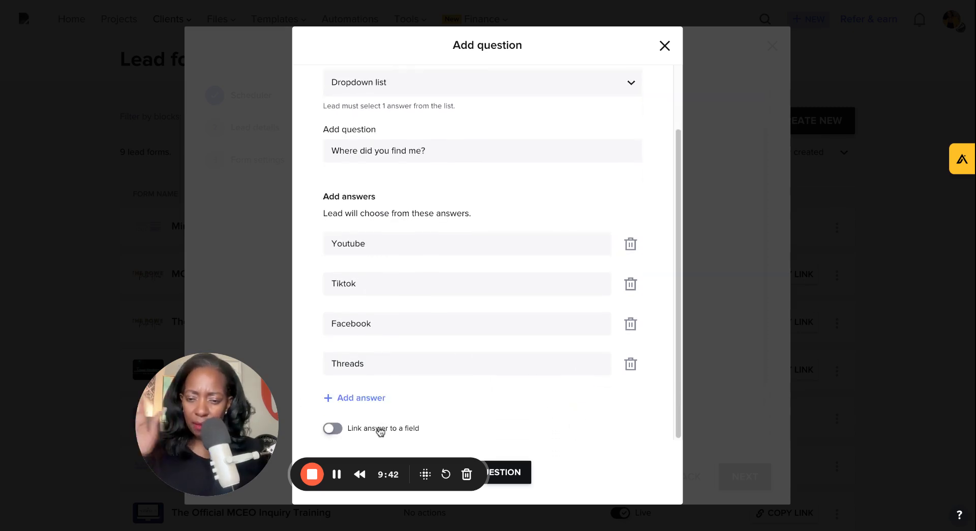
left_click(333, 429)
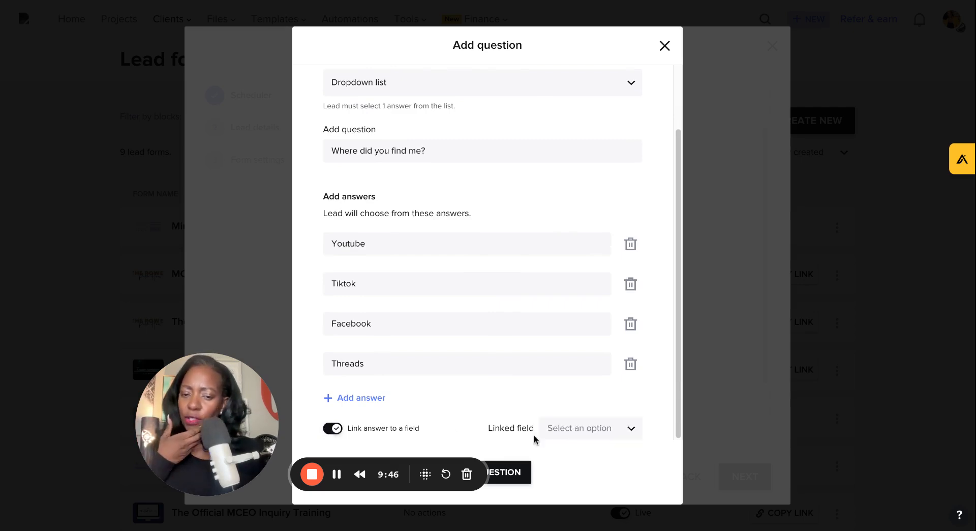
left_click(586, 439)
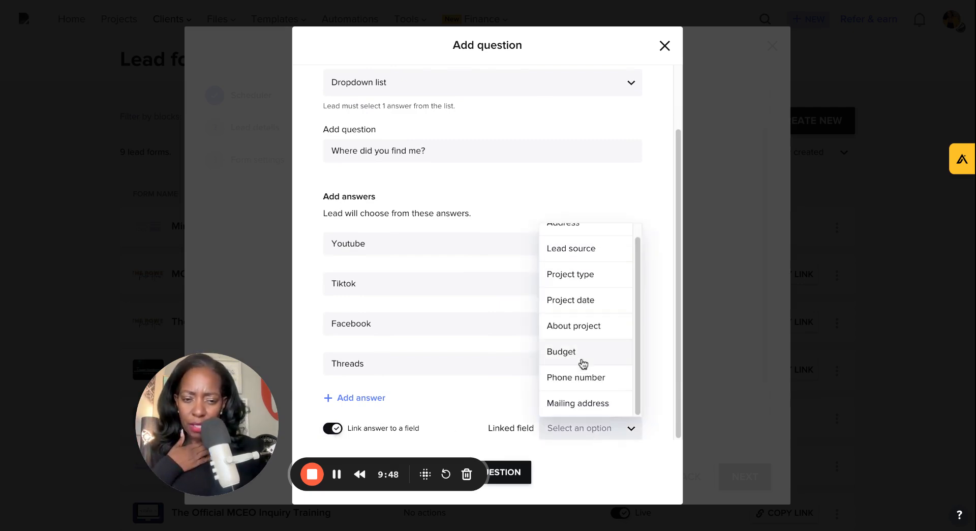
scroll(590, 378, "up", 1)
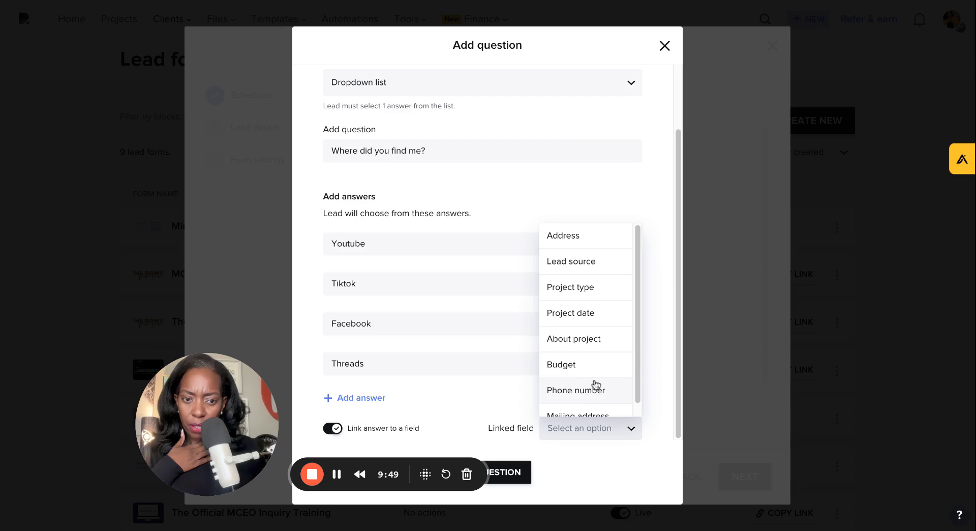
left_click(570, 260)
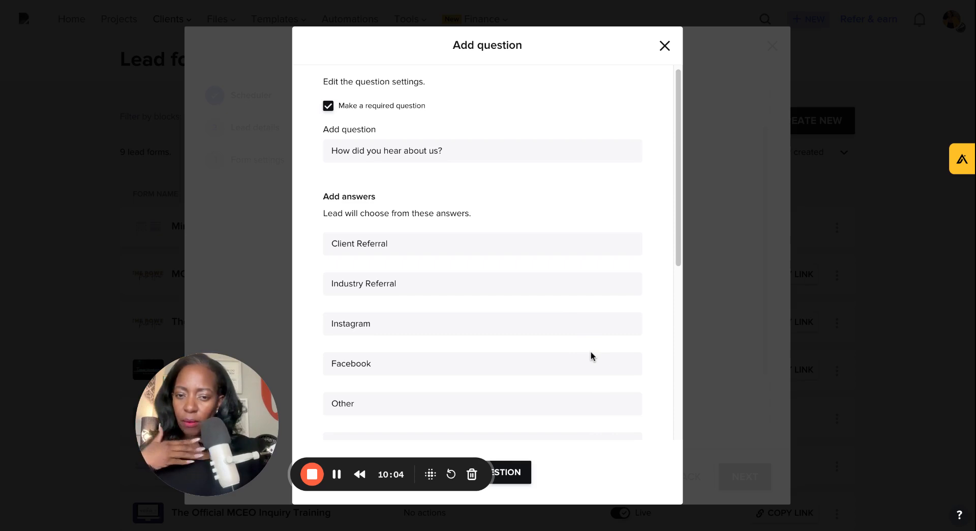
scroll(593, 348, "down", 5)
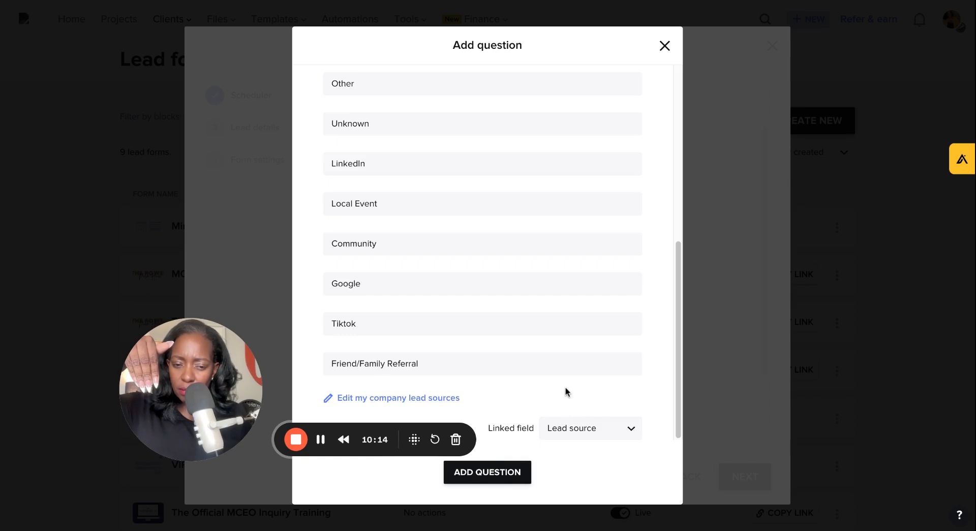
left_click(479, 471)
Step: Continue to the form settings and title the lead form Life Planning Session
scroll(504, 308, "down", 2)
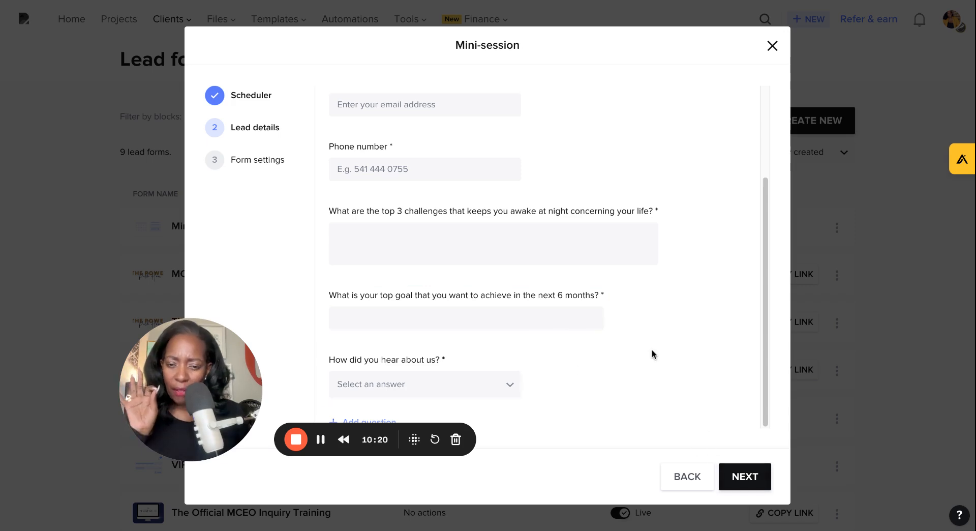
left_click(753, 474)
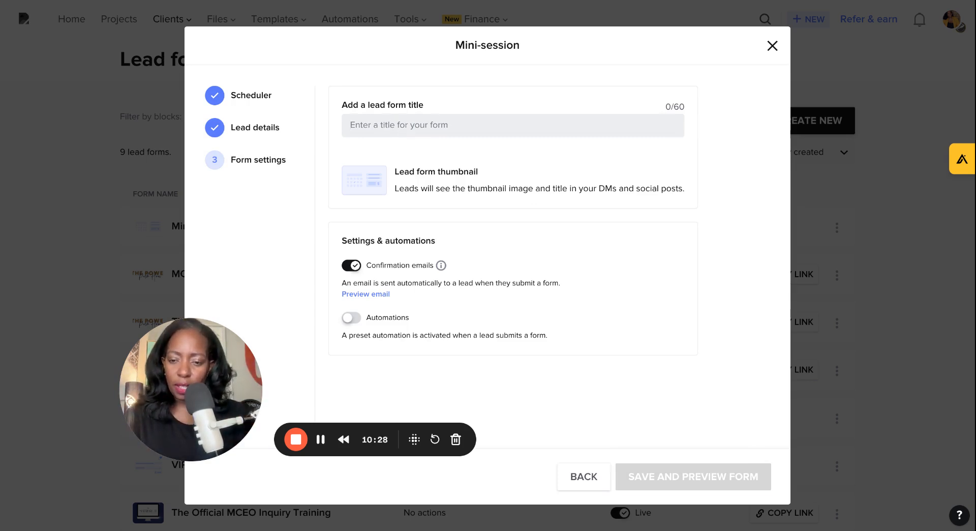
type("Life Planni")
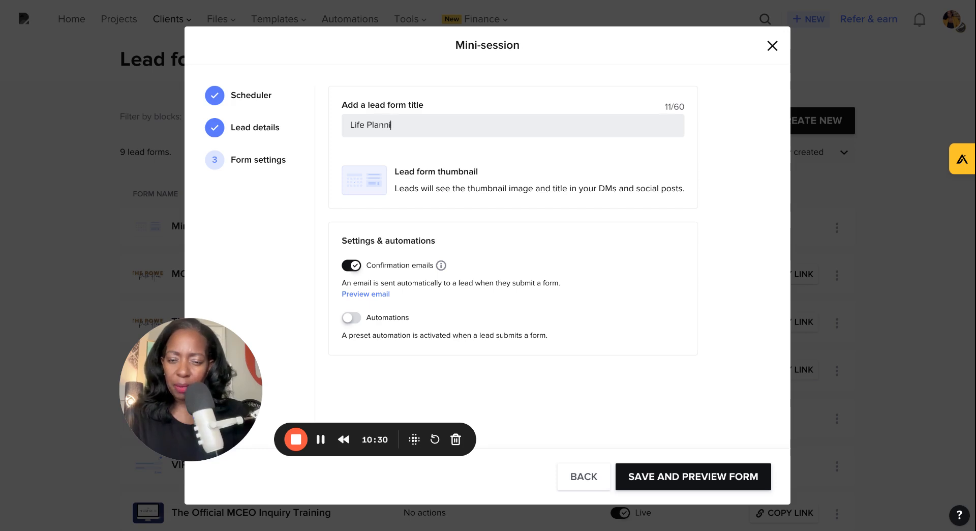
type("ng Session")
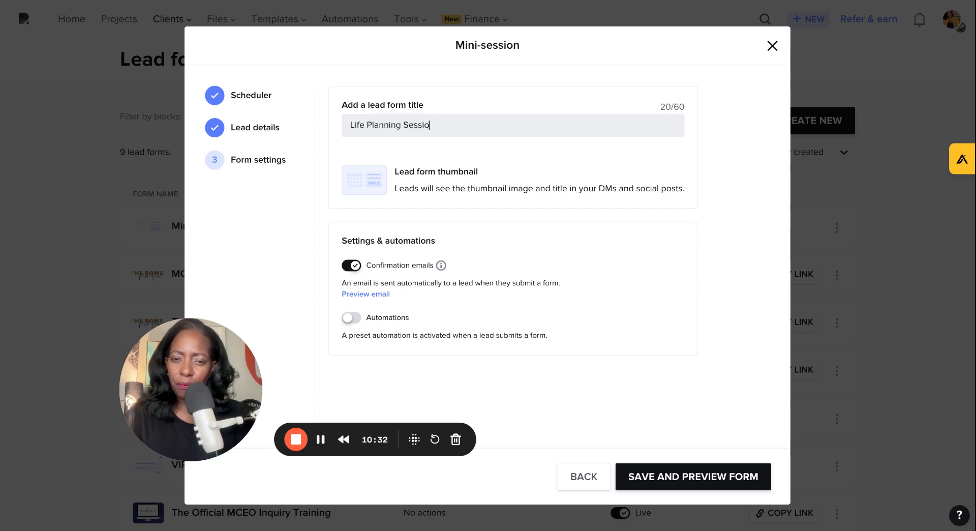
Step: Remove the lead form thumbnail, then save and preview the form
mouse_move(361, 183)
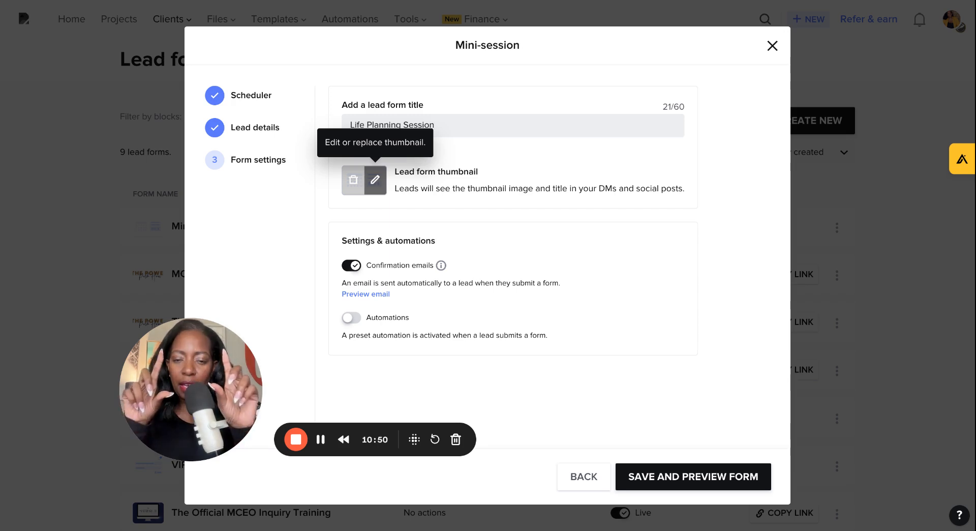
left_click(353, 179)
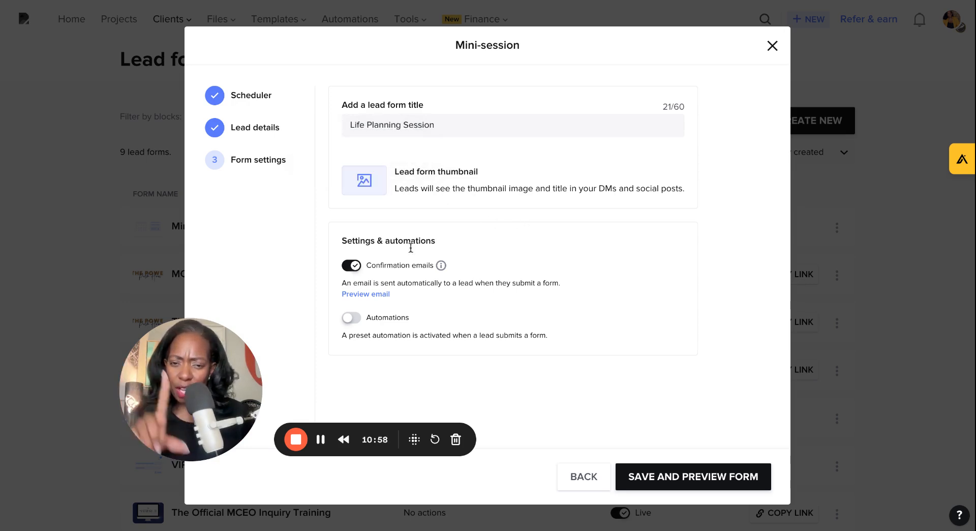
mouse_move(438, 267)
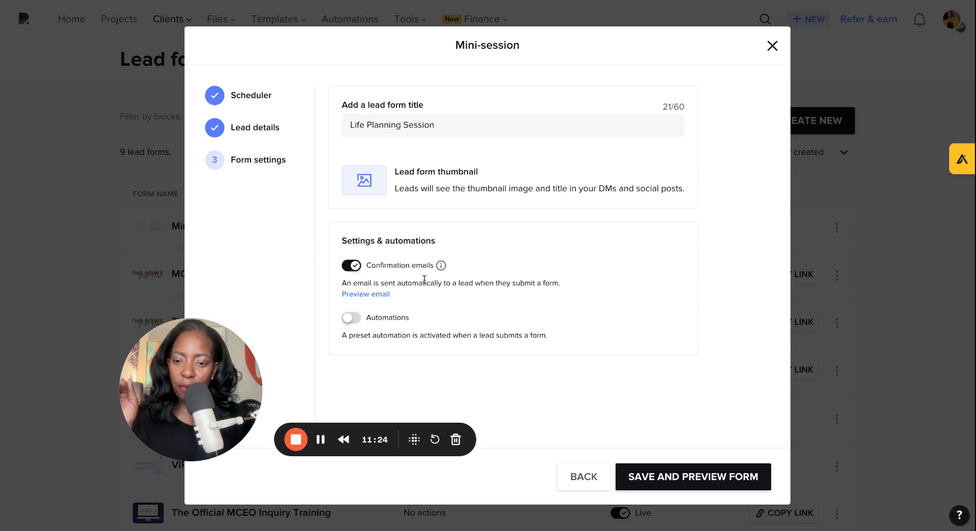
left_click(655, 478)
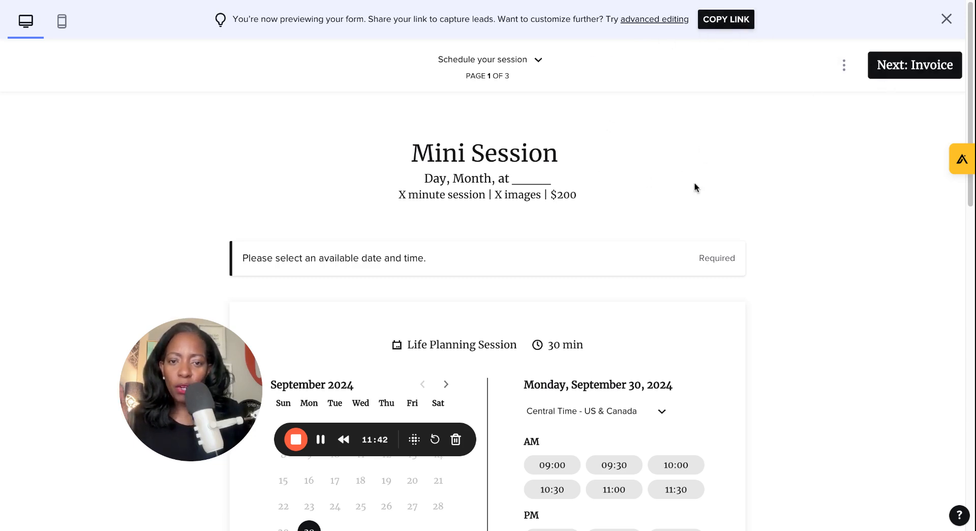
Step: Review the scheduler page in the form preview, then close the preview
double_click(516, 150)
left_click(599, 156)
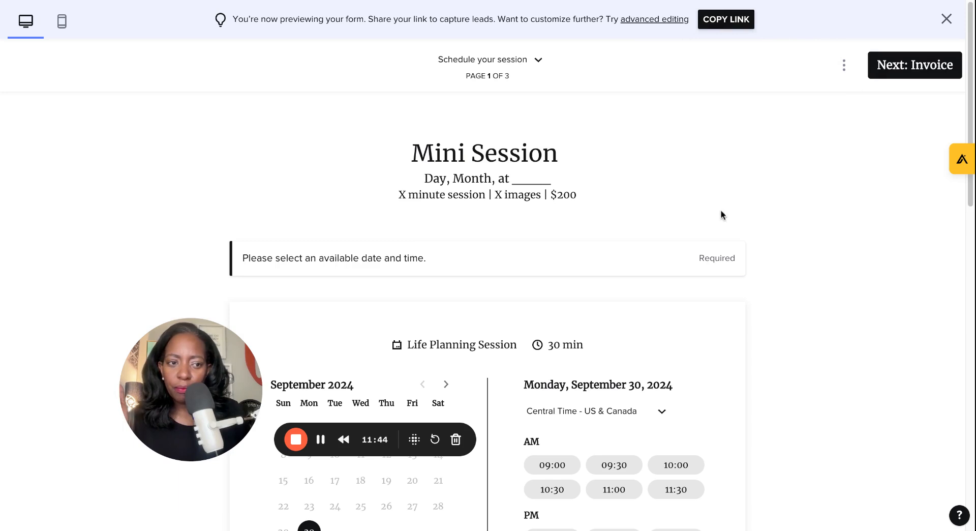
scroll(782, 182, "down", 7)
scroll(560, 135, "up", 7)
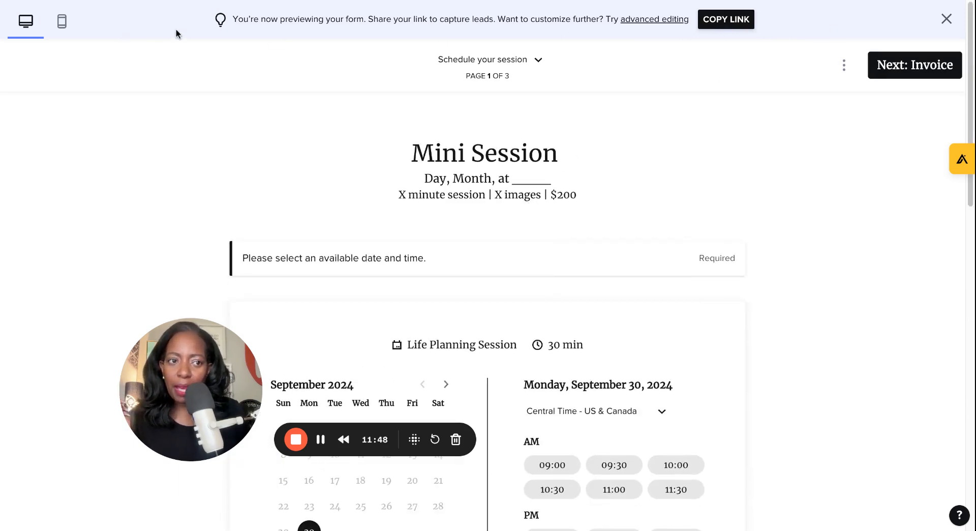
left_click(946, 19)
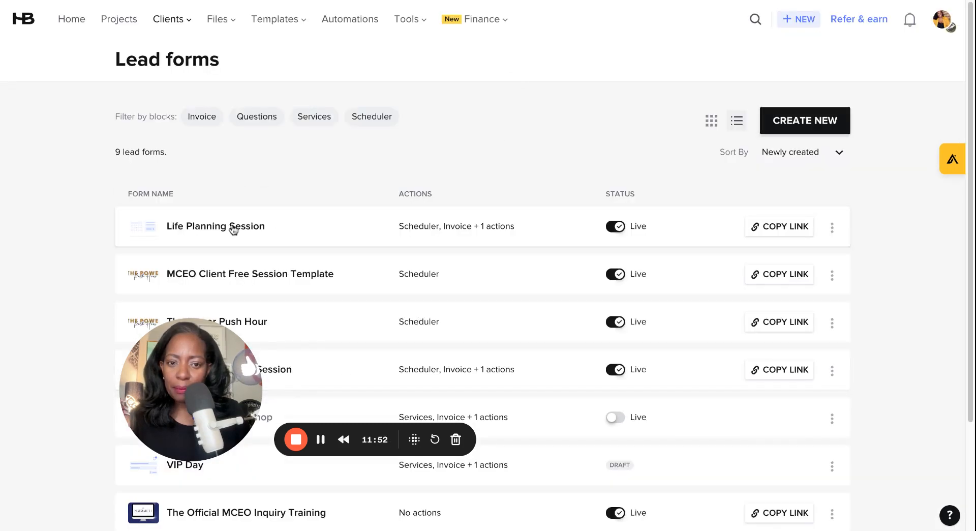
Step: Open the Life Planning Session form and change its header title to Life Planning Session
left_click(234, 228)
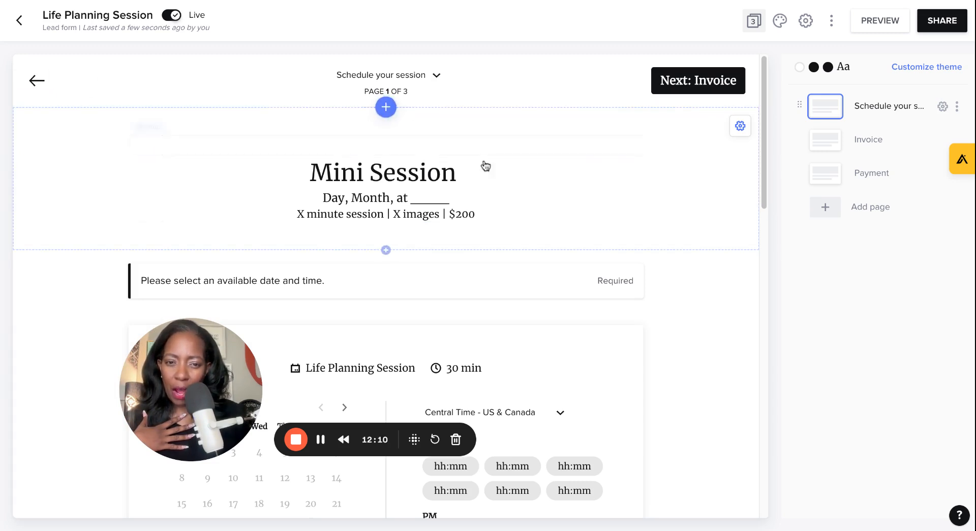
left_click(406, 182)
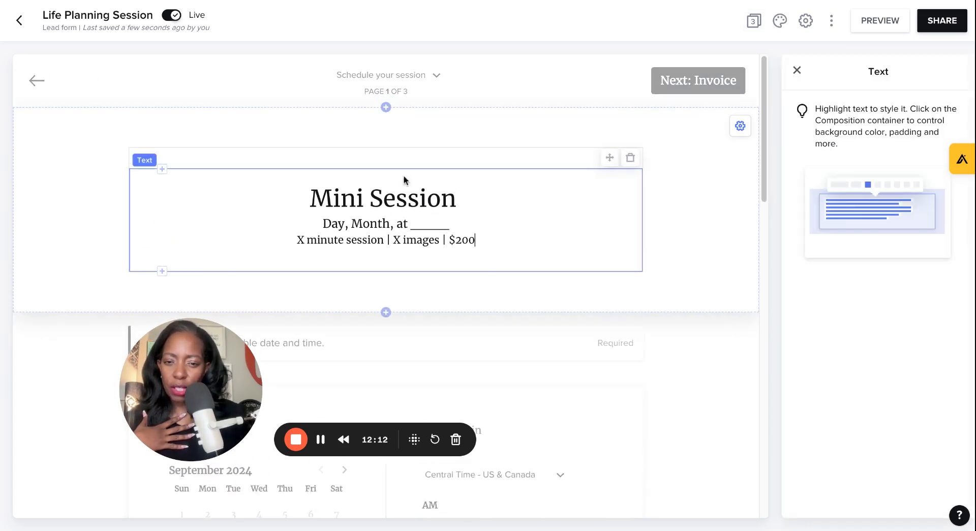
triple_click(384, 190)
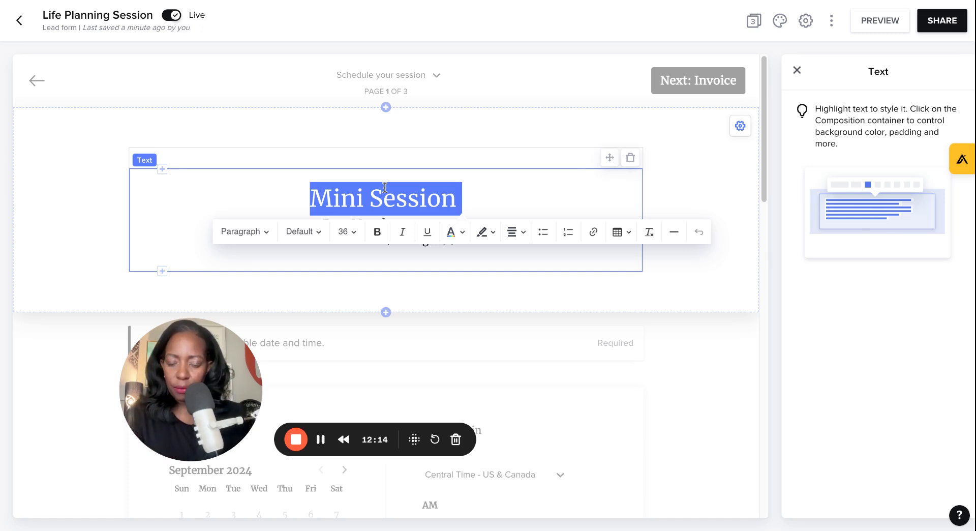
type("Life Plan")
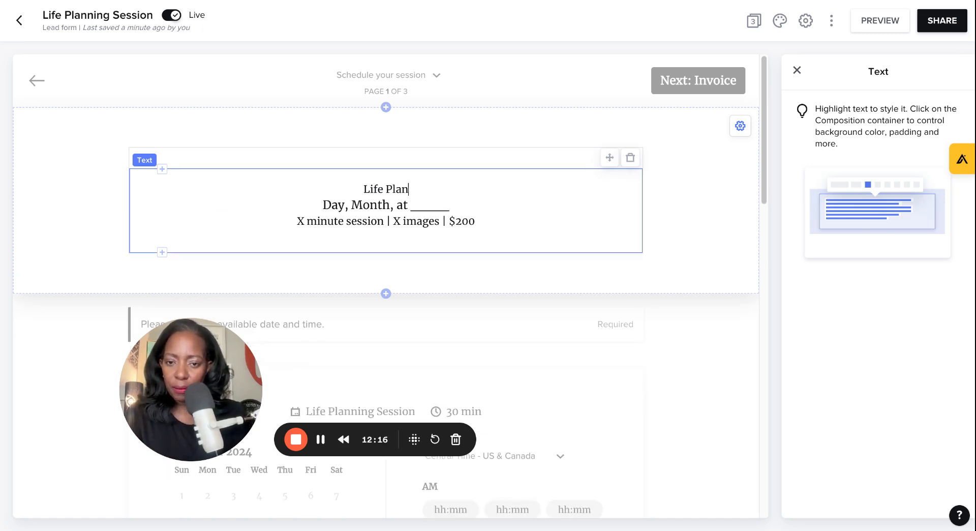
type("ning Session")
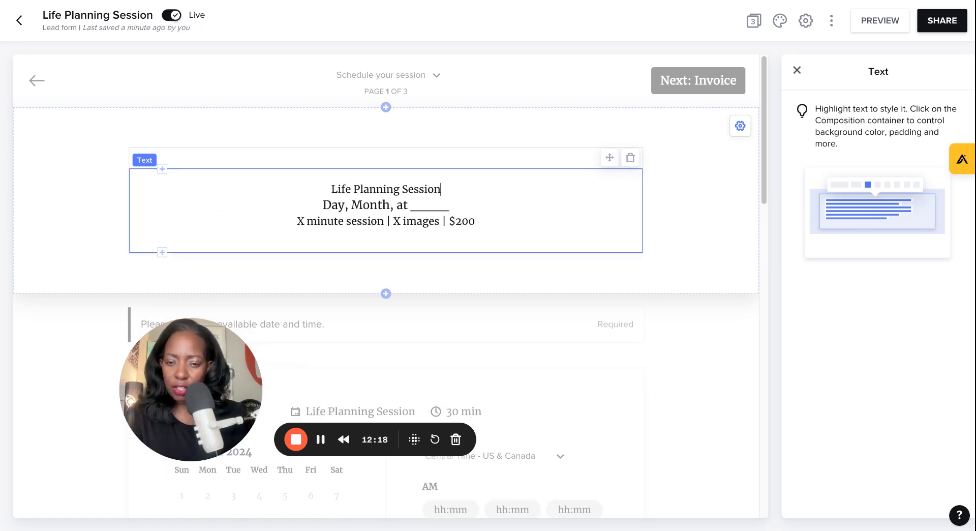
Step: Delete the header's date line and change the session description to 90 Minute Session
left_click_drag(320, 206, 488, 207)
key("BackSpace")
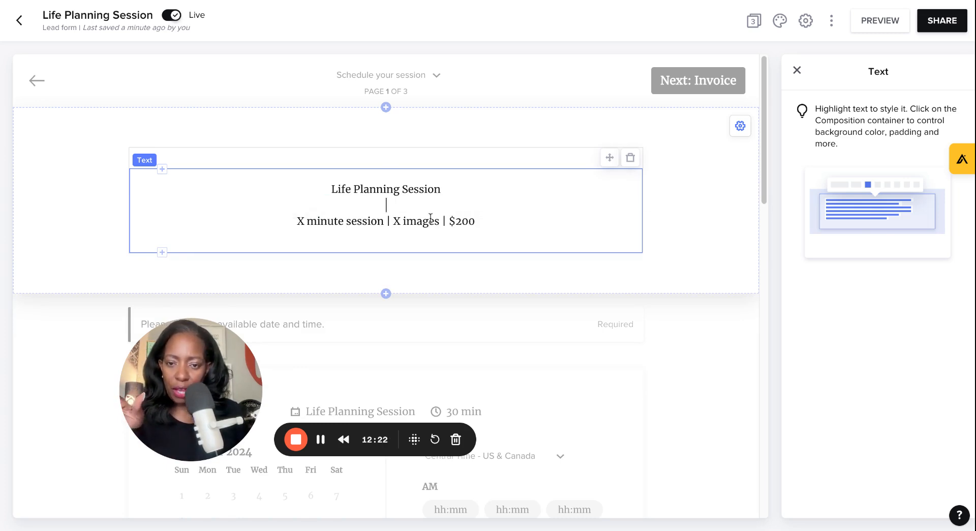
left_click(295, 224)
key("shift+Right")
key("shift+Right")
key("shift+Right")
key("shift+Right")
key("shift+Right")
key("shift+Right")
key("shift+Right")
key("shift+Right")
key("shift+Right")
key("shift+Right")
key("shift+Right")
key("shift+Right")
key("shift+Right")
key("shift+Right")
key("shift+Right")
key("shift+Right")
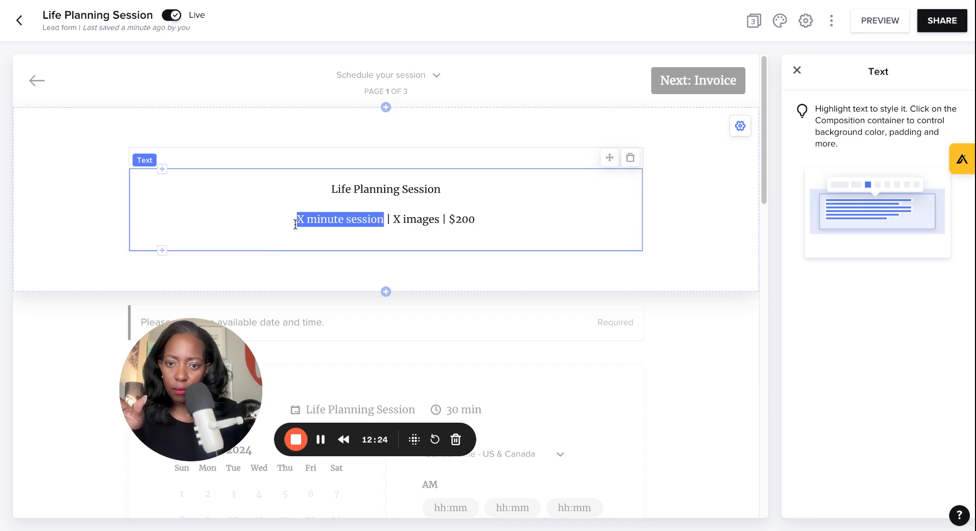
type("90 Min")
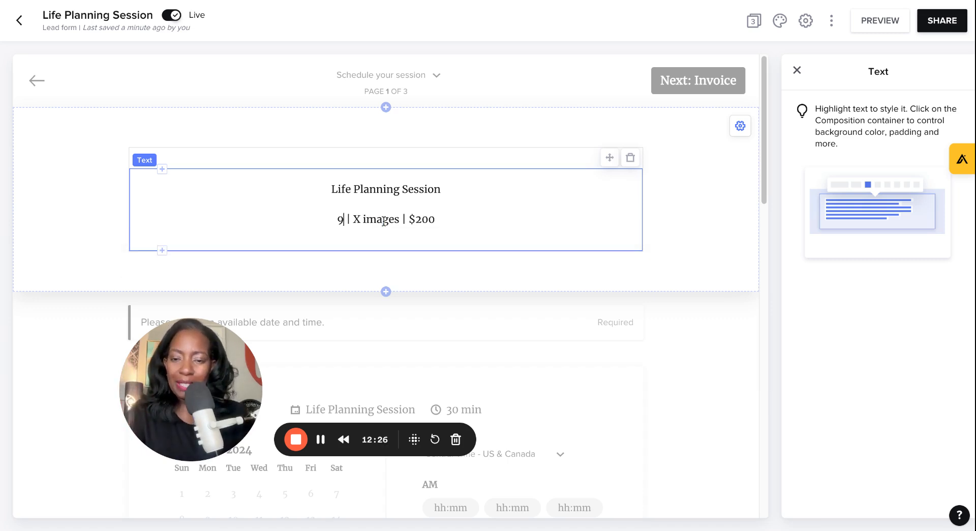
type("ute | X images")
key("BackSpace")
type("Session")
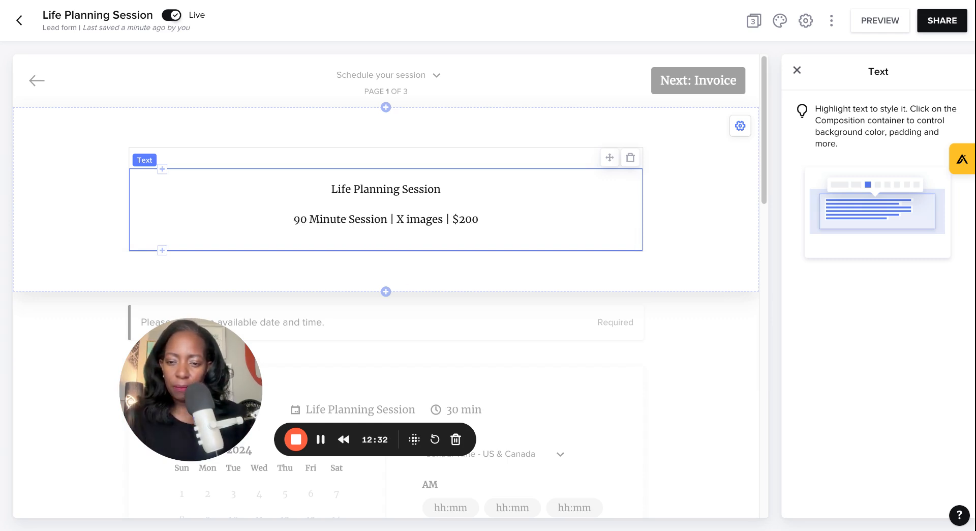
Step: Remove the images part from the header line and set the price to $197
left_click_drag(396, 218, 501, 218)
key("BackSpace")
type("$197")
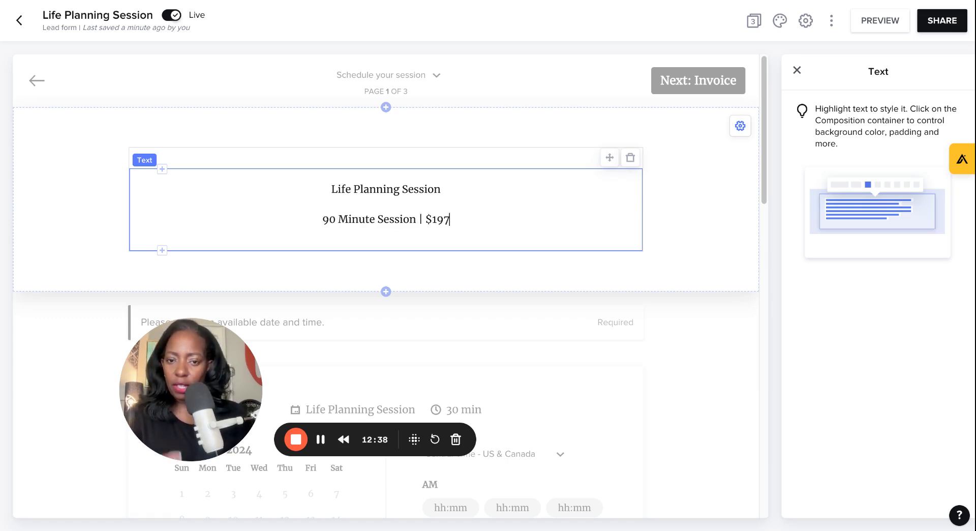
left_click(468, 190)
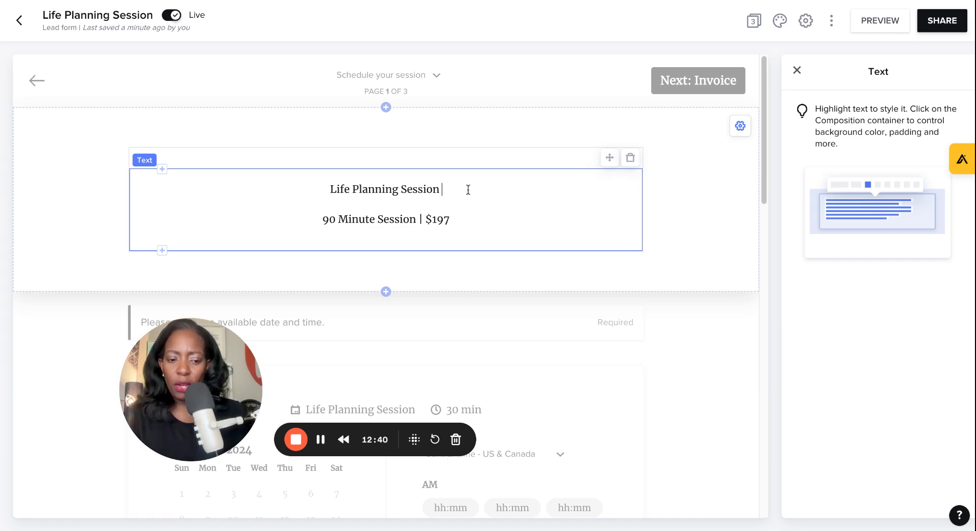
Step: Append a separator and the coach's name to the header title
type("| Coach Jai Butler")
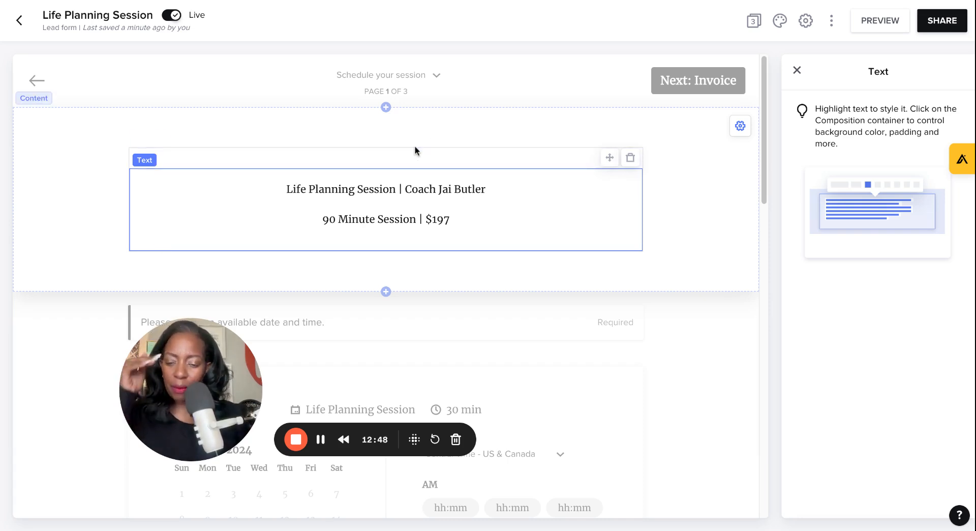
Step: Add a new block below the header using the 2 images layout
scroll(344, 130, "down", 5)
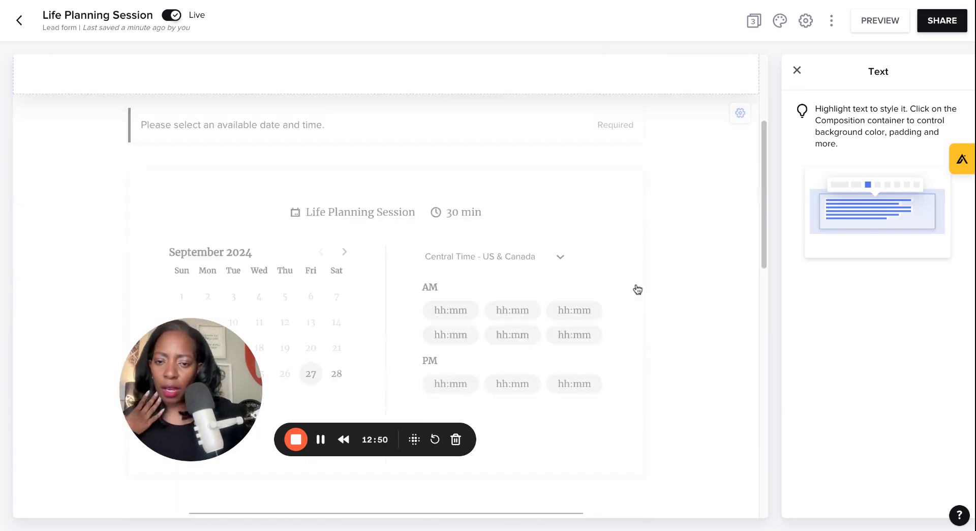
scroll(344, 130, "up", 5)
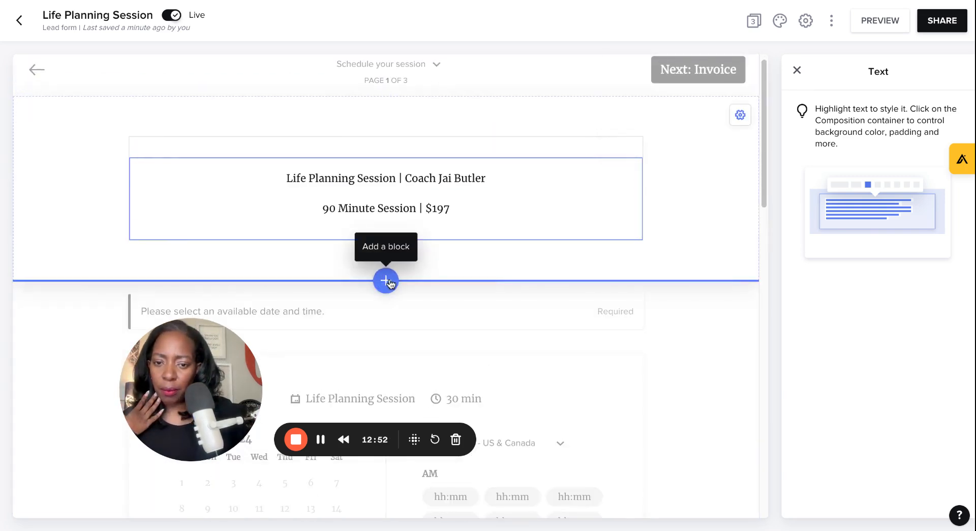
left_click(386, 281)
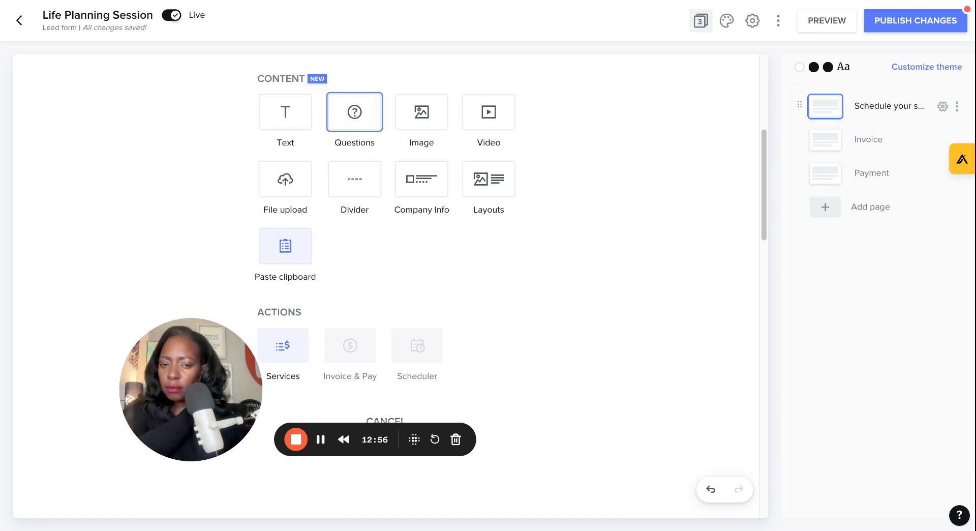
left_click(503, 192)
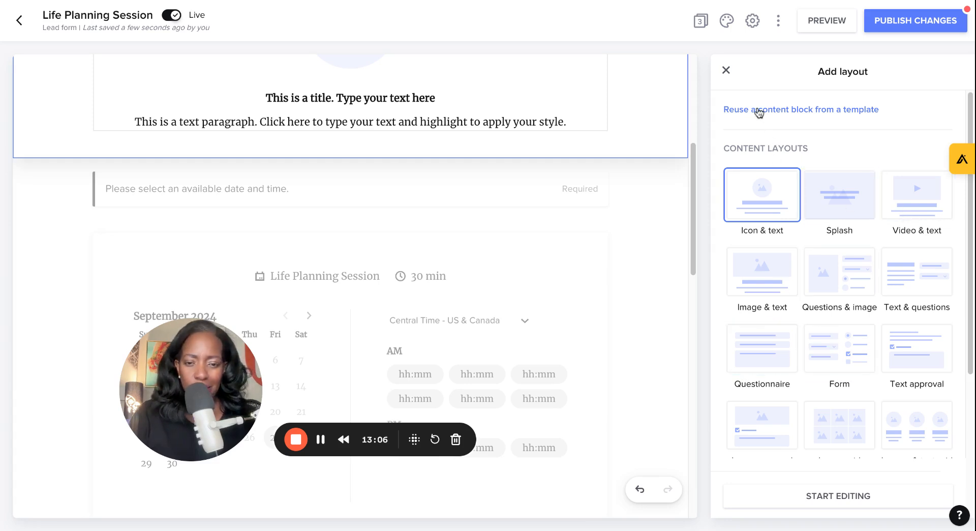
scroll(839, 330, "down", 4)
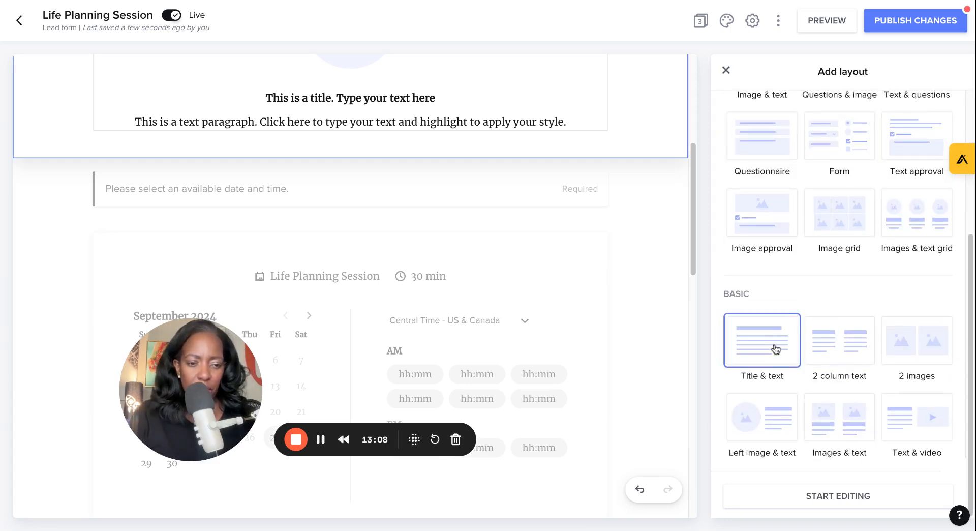
left_click(905, 352)
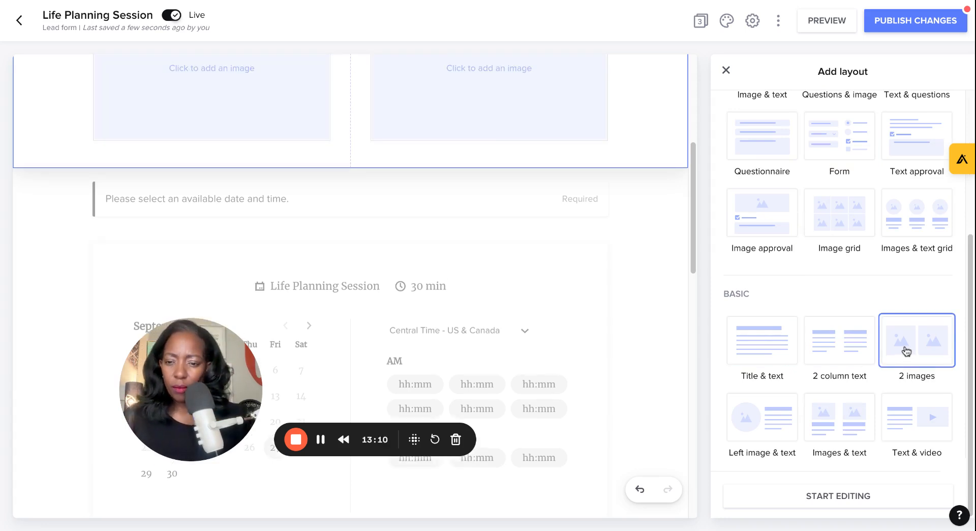
Step: Fill both image slots with testimonial screenshots from the image library
left_click(294, 213)
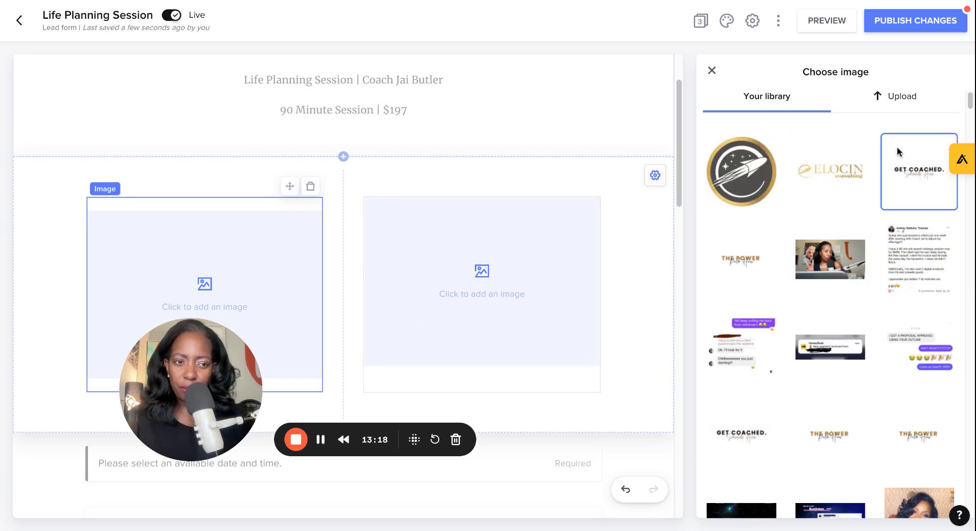
left_click(903, 294)
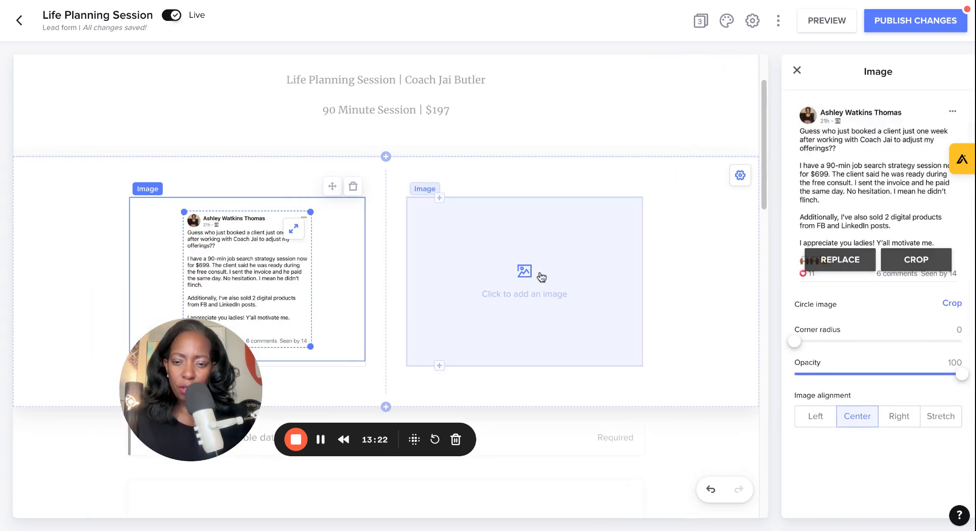
left_click(541, 277)
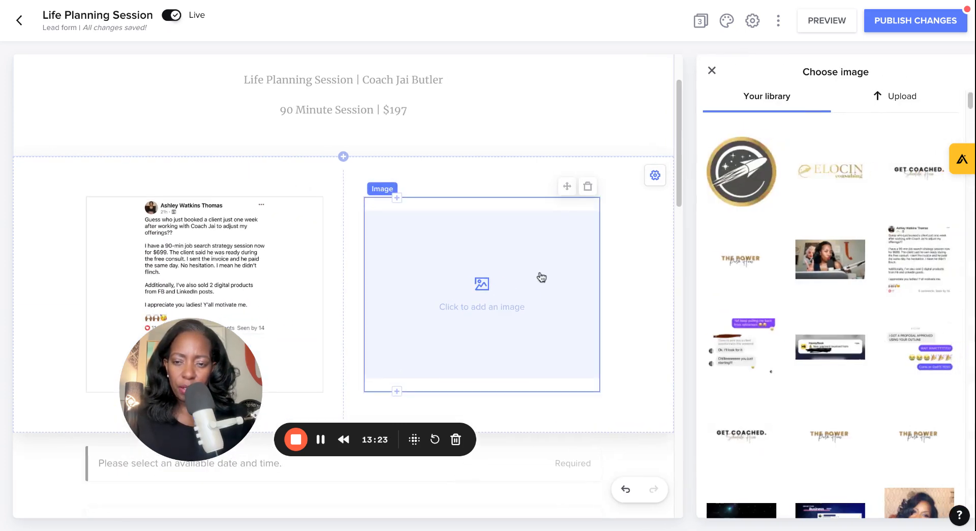
left_click(721, 356)
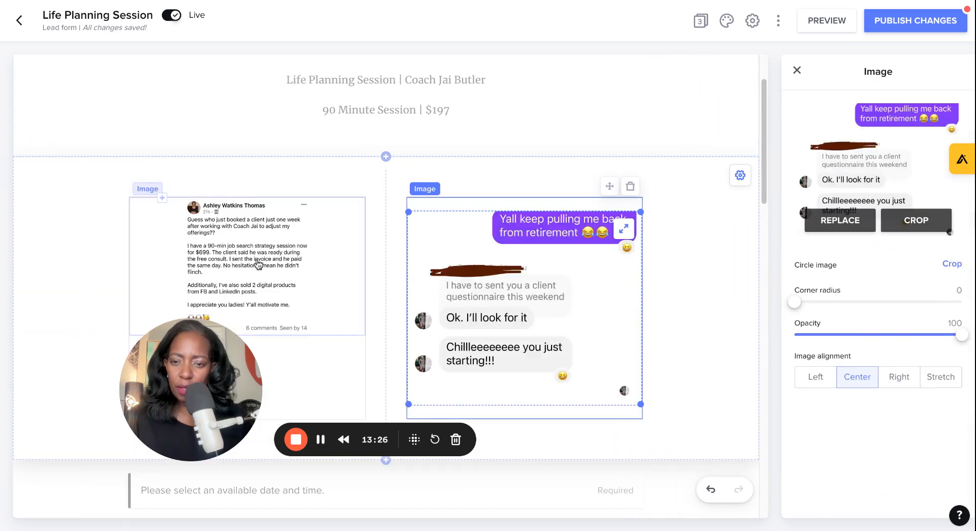
Step: Replace the left image with a different chat testimonial screenshot from the library
left_click(258, 263)
left_click(839, 259)
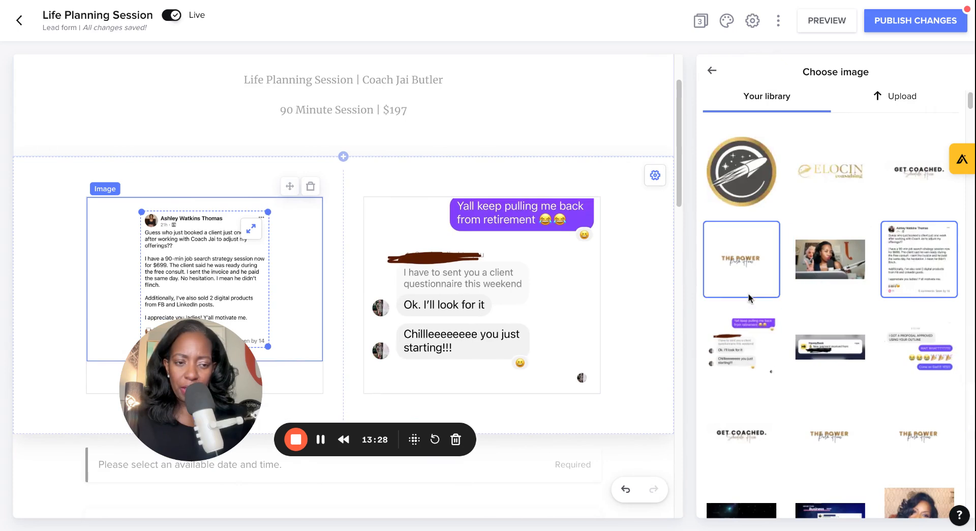
left_click(934, 357)
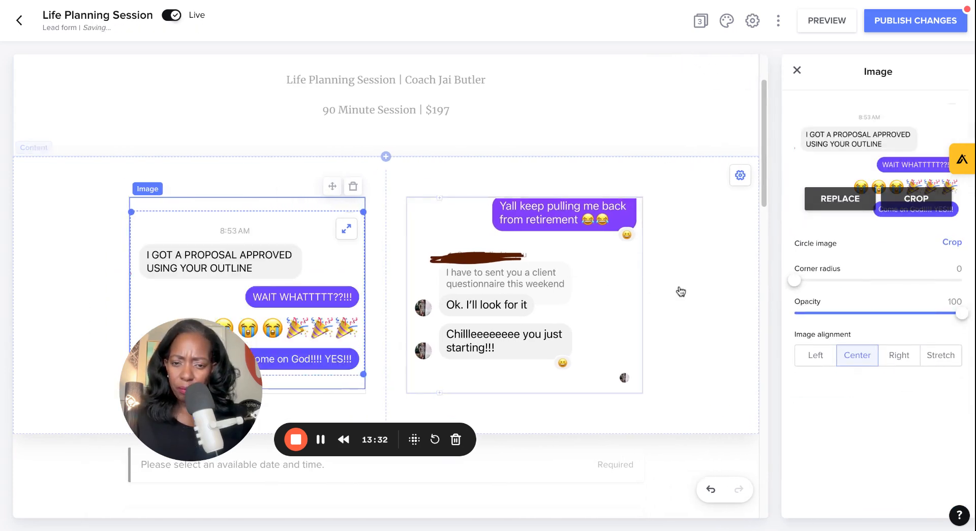
scroll(512, 240, "down", 8)
scroll(512, 240, "up", 7)
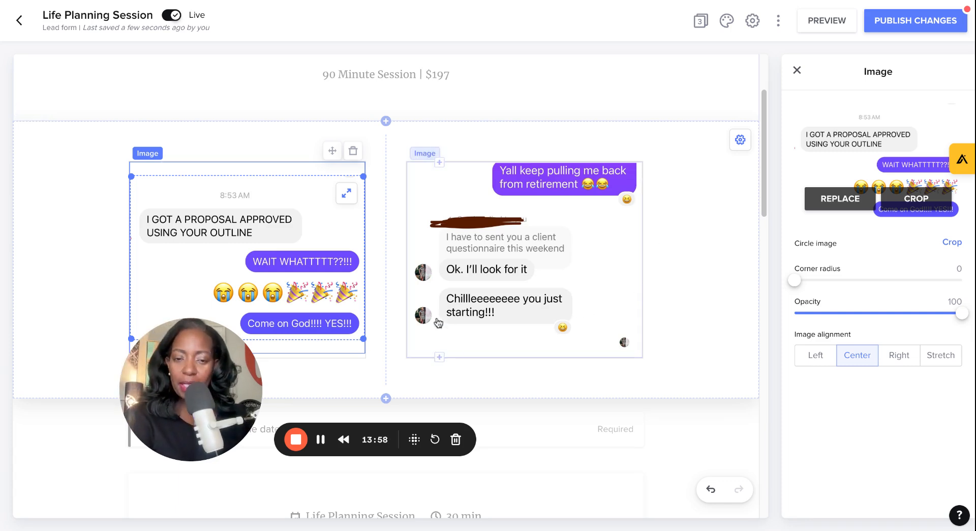
Step: Reselect the Life Planning Session in the scheduler block and open its details and availability for editing
scroll(686, 354, "down", 5)
scroll(688, 354, "down", 2)
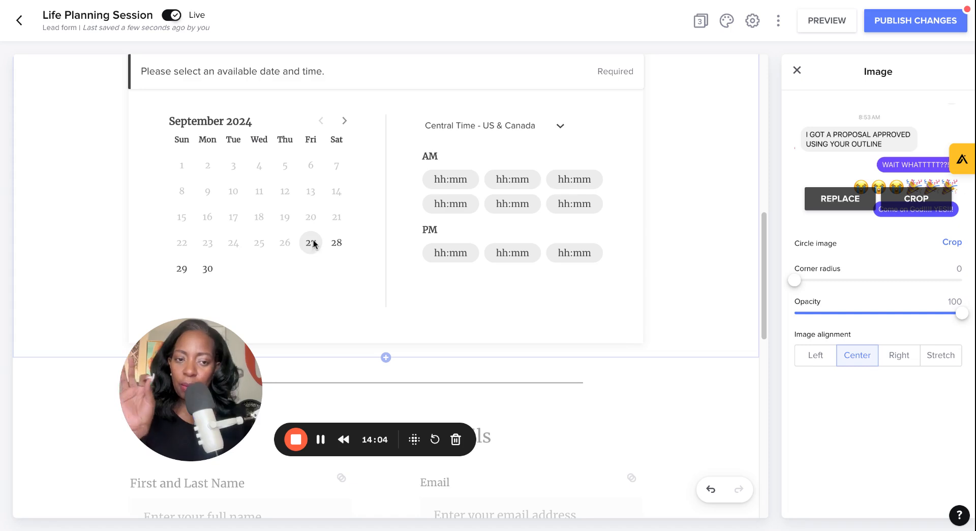
left_click(413, 232)
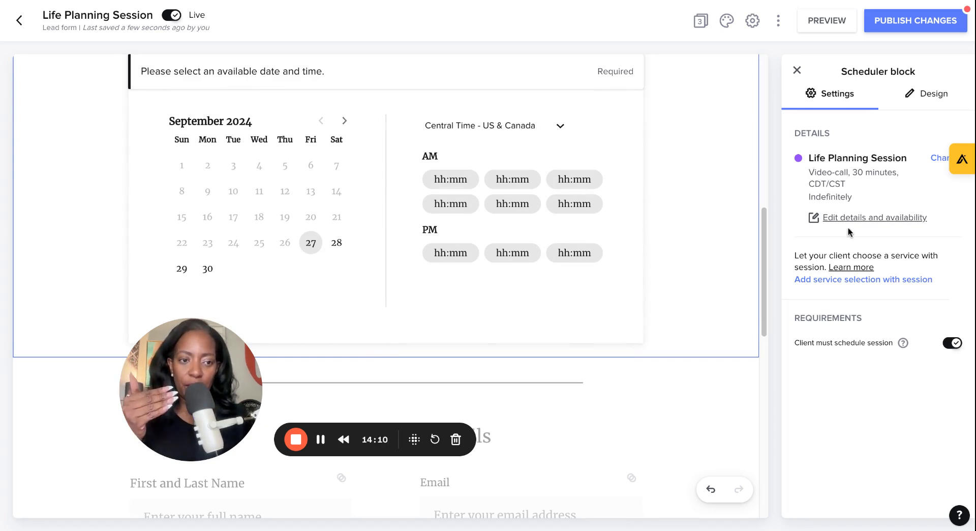
left_click(938, 161)
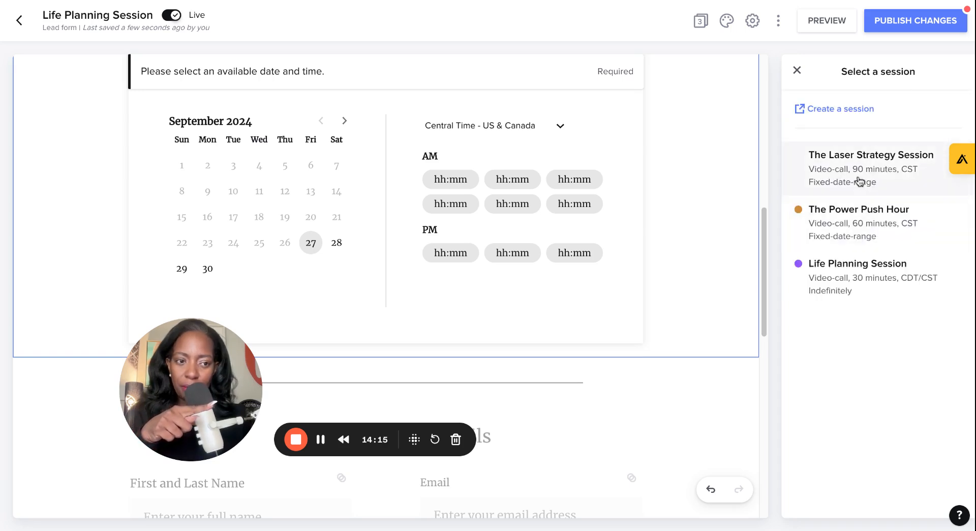
left_click(860, 277)
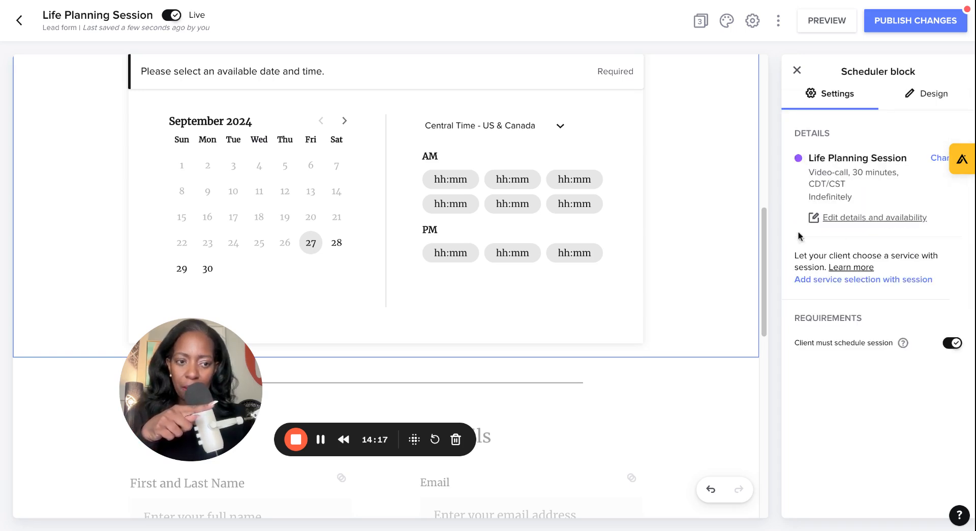
left_click(863, 218)
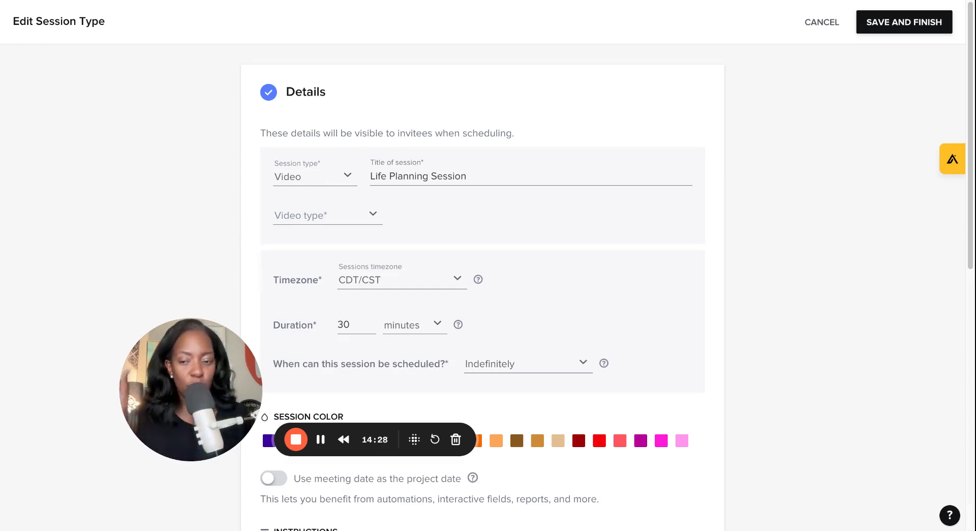
Step: Keep the session type as Video and set the video type to Zoom
left_click(313, 177)
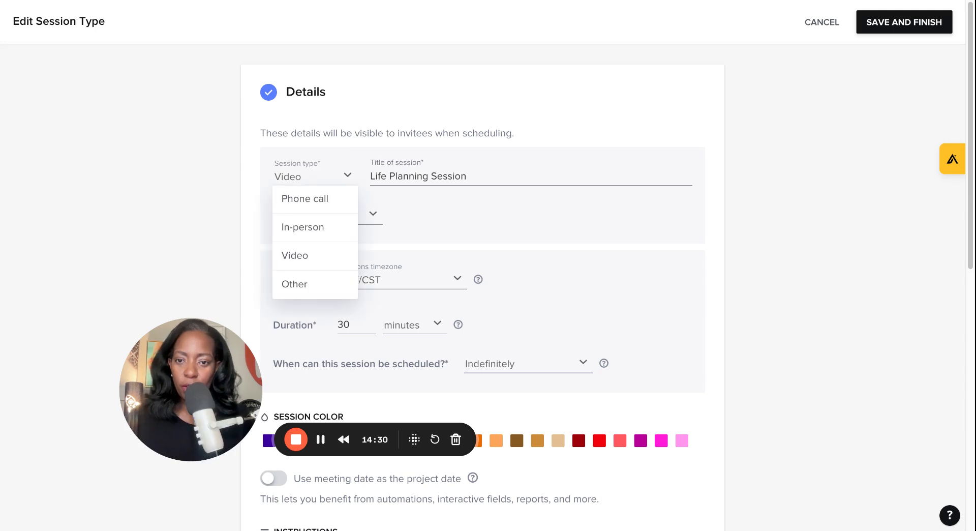
left_click(320, 263)
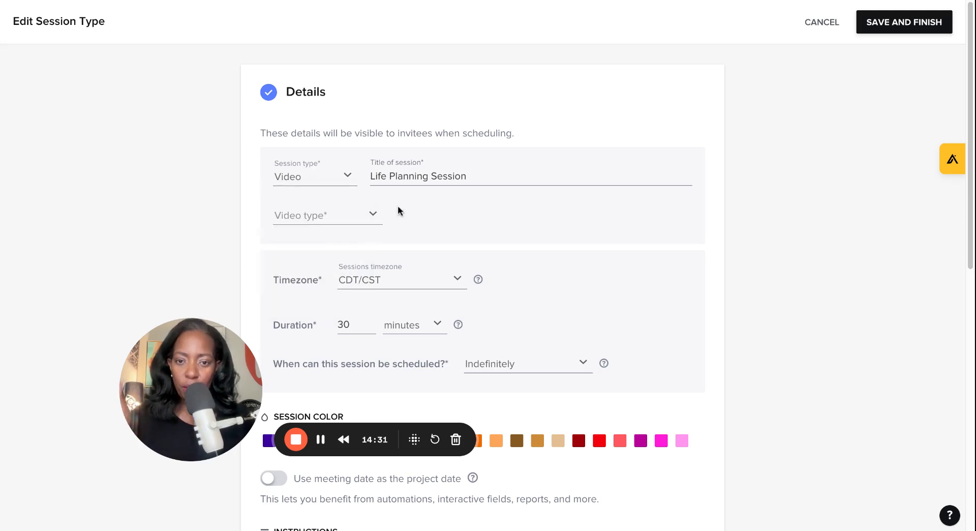
left_click(371, 217)
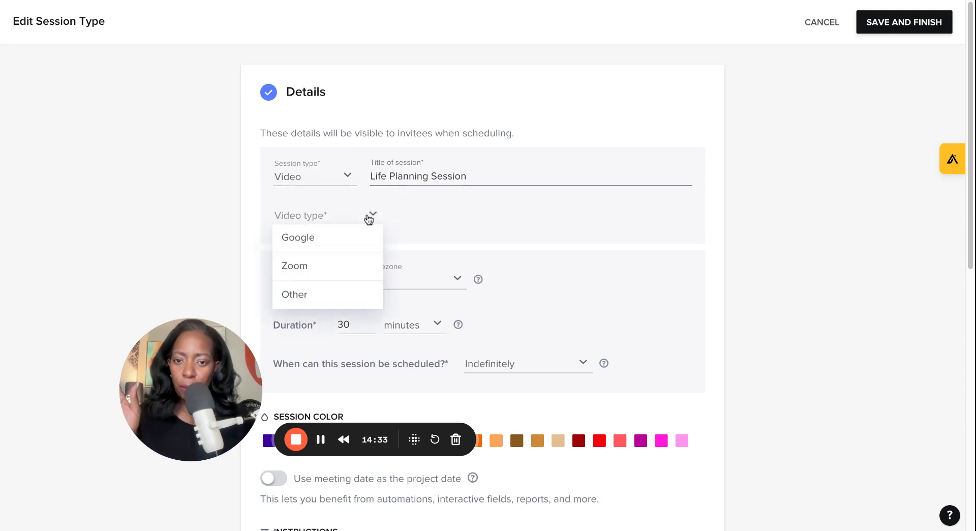
left_click(351, 265)
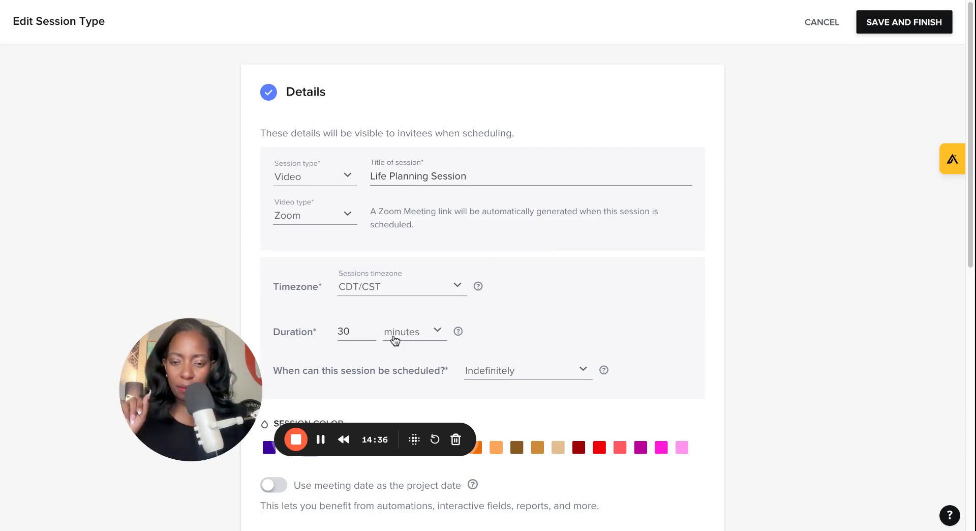
Step: Set the session duration to 90 minutes, leaving scheduling availability as Indefinitely
double_click(360, 326)
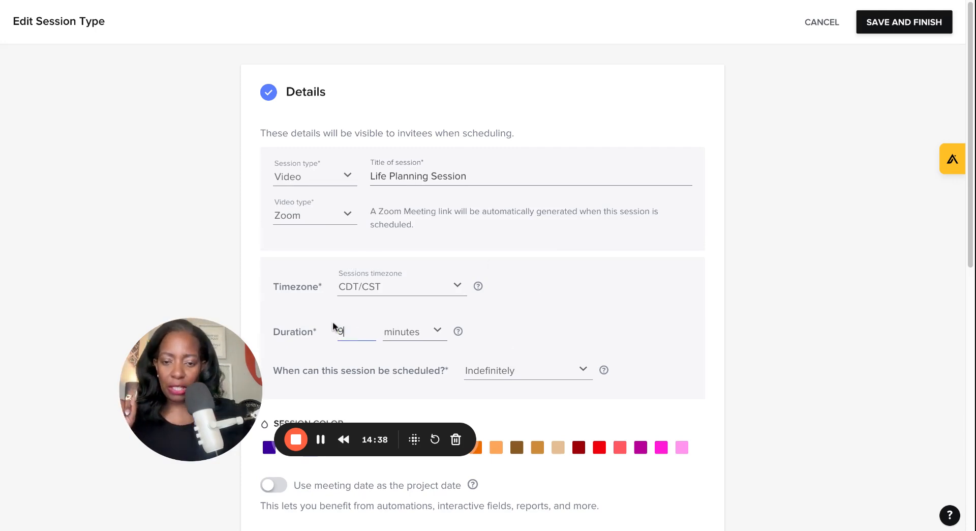
left_click(571, 313)
scroll(577, 312, "down", 3)
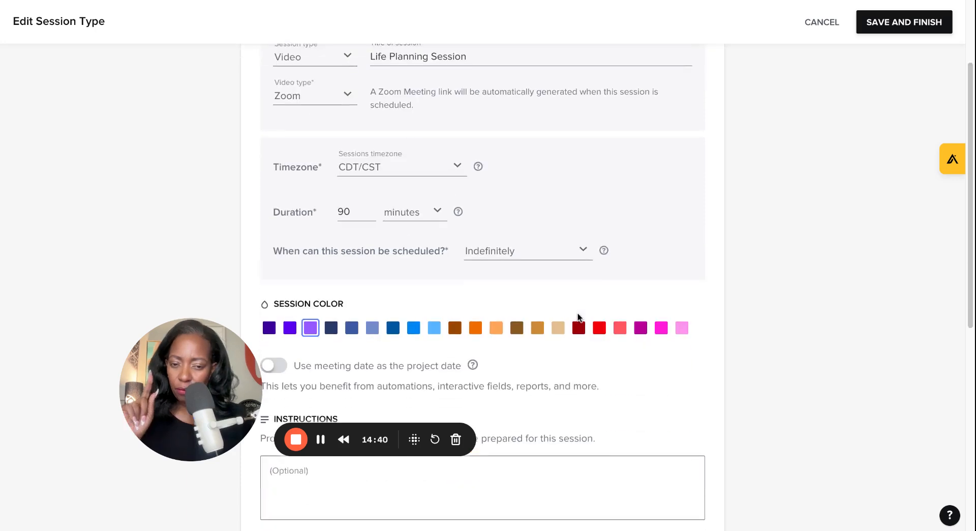
left_click(551, 249)
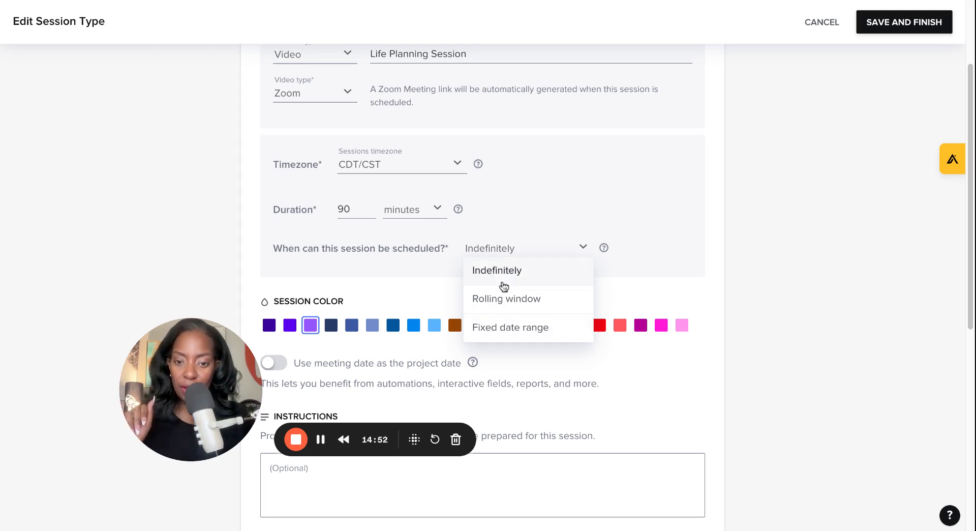
left_click(685, 390)
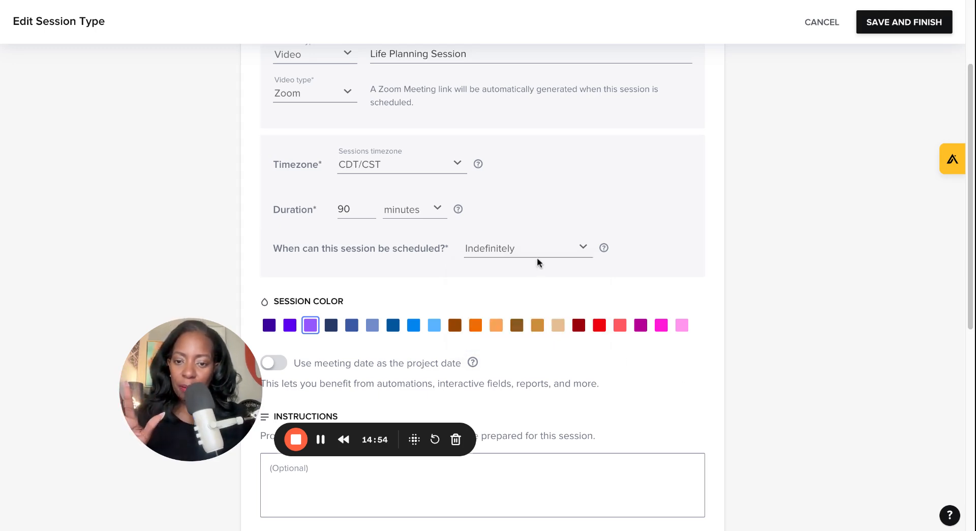
scroll(633, 348, "down", 4)
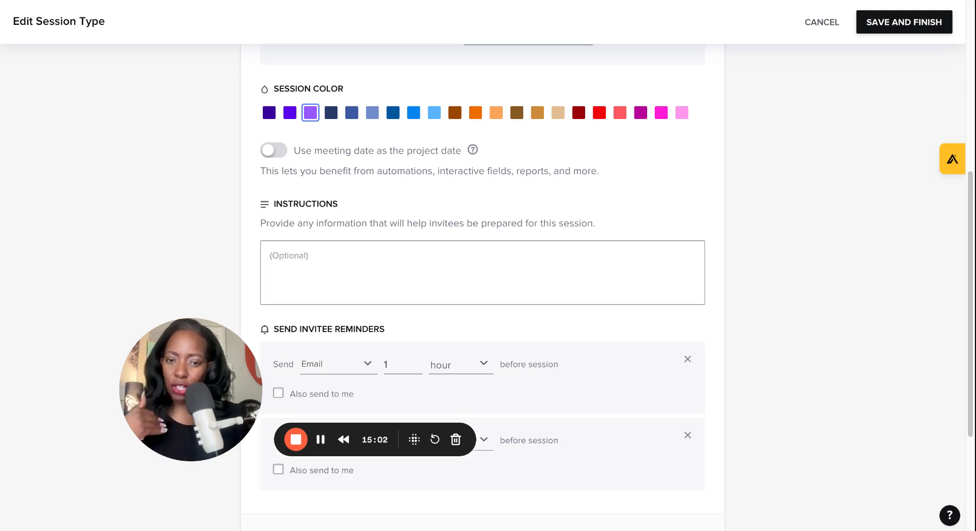
Step: Enter session instructions: "Please make sure you have Zoom downloaded before our chat! Can't wait to work with you!" signed with the coach's name
type("Pleased")
key("BackSpace")
key("BackSpace")
type("e make sure you")
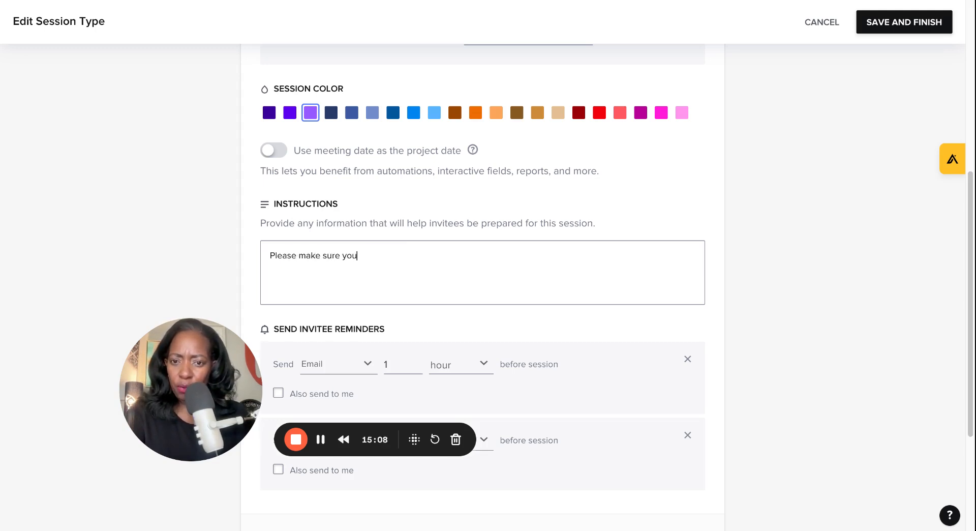
type(" have Zoom d")
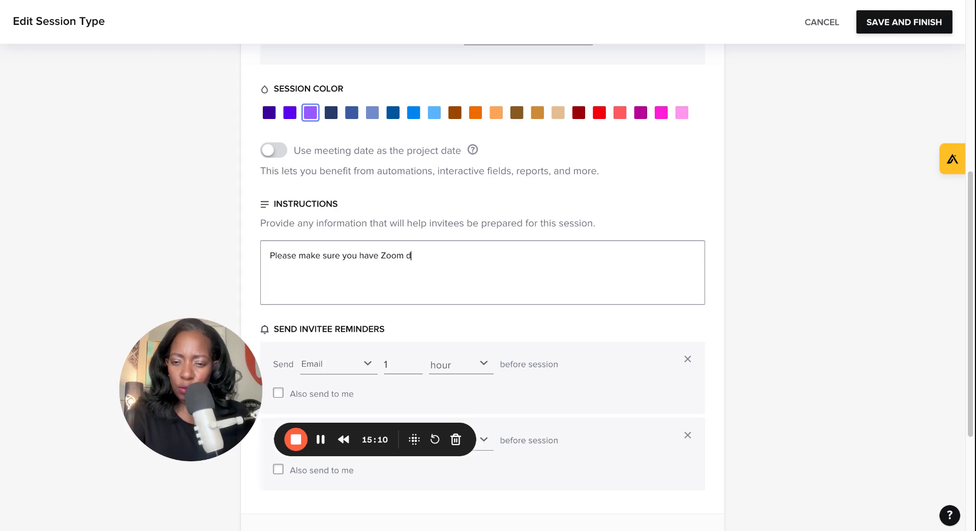
type("ownloaded s")
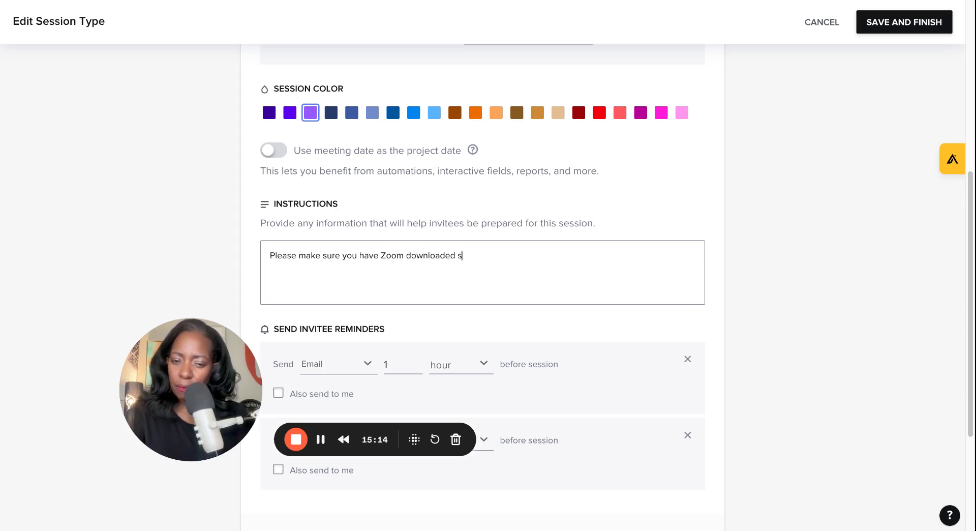
type("for")
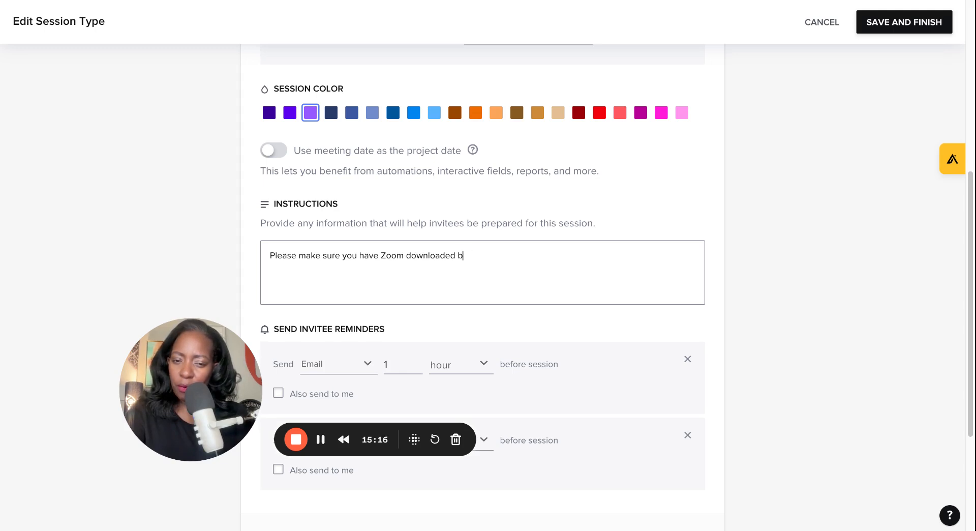
type("ore our cha")
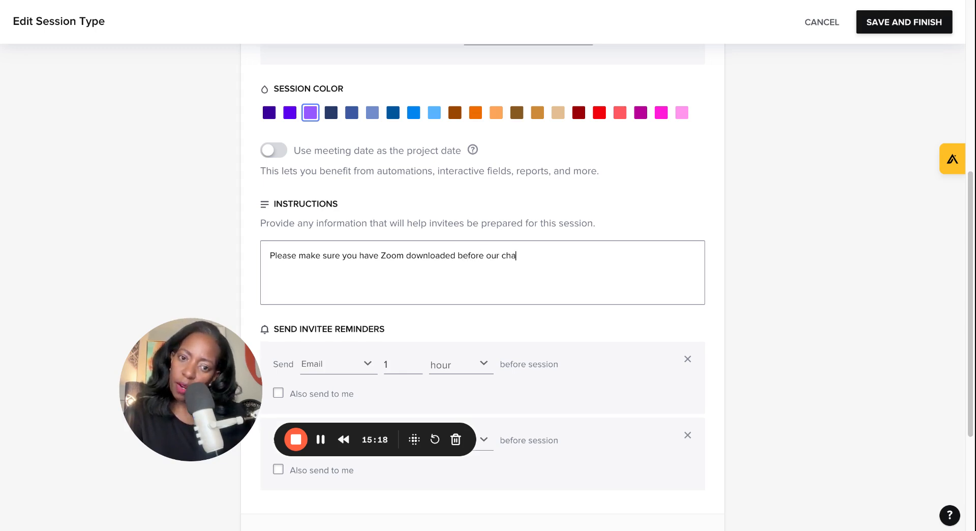
type("t! ")
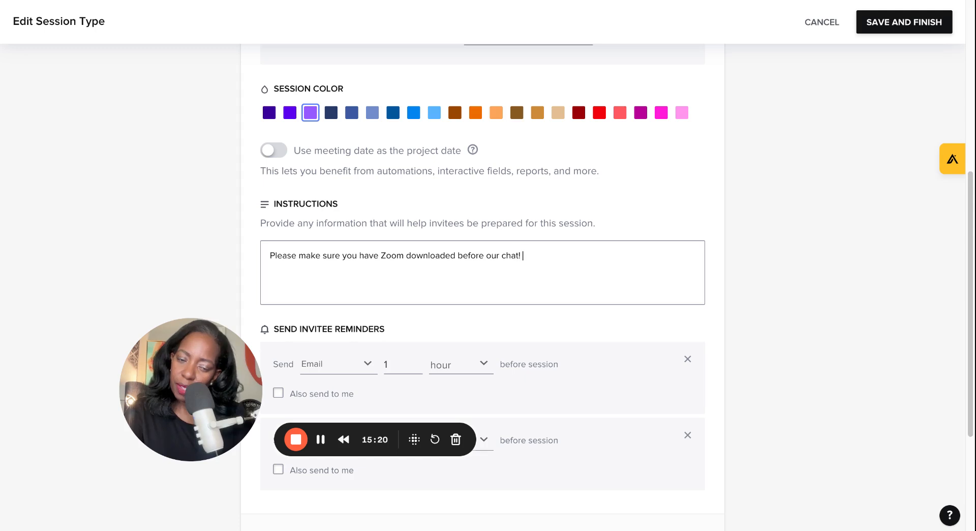
type("Can't wait")
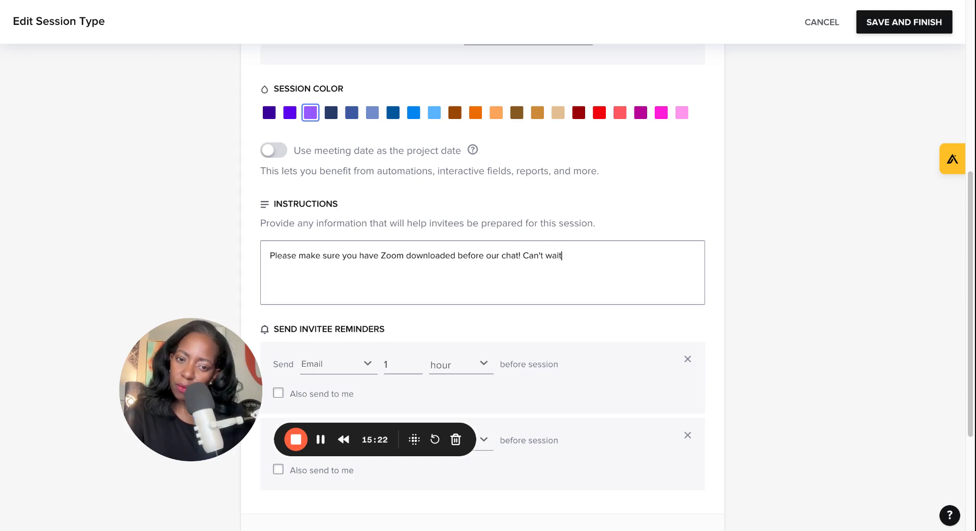
type(" to coa")
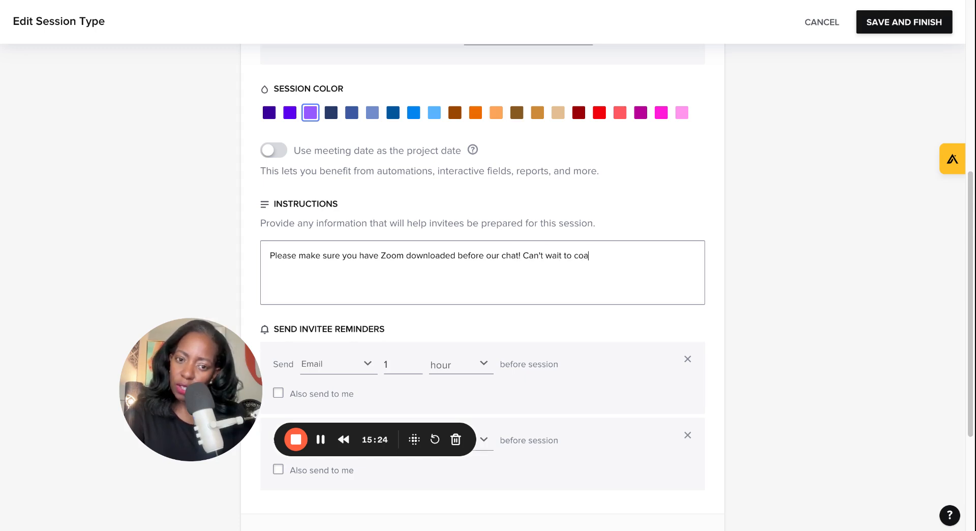
key("BackSpace")
key("BackSpace")
key("BackSpace")
type("work with y")
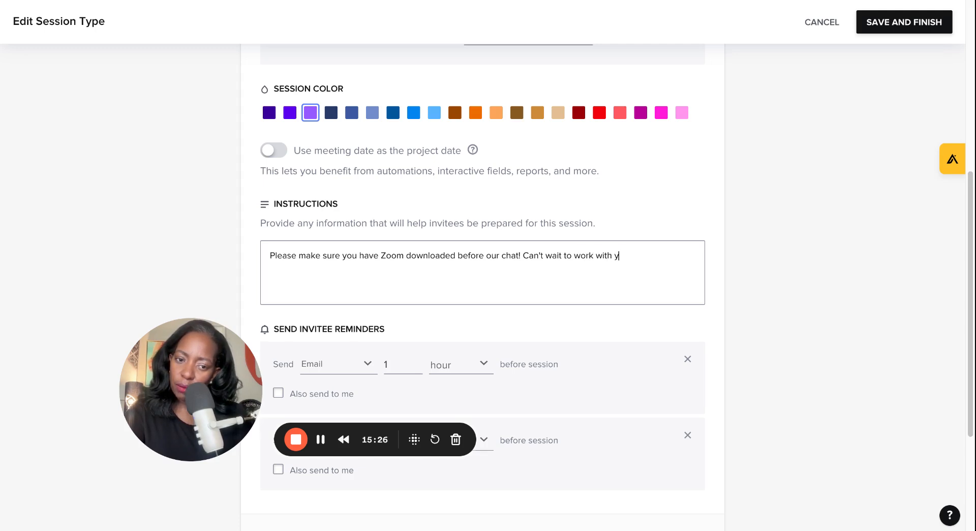
type("ou! - jai")
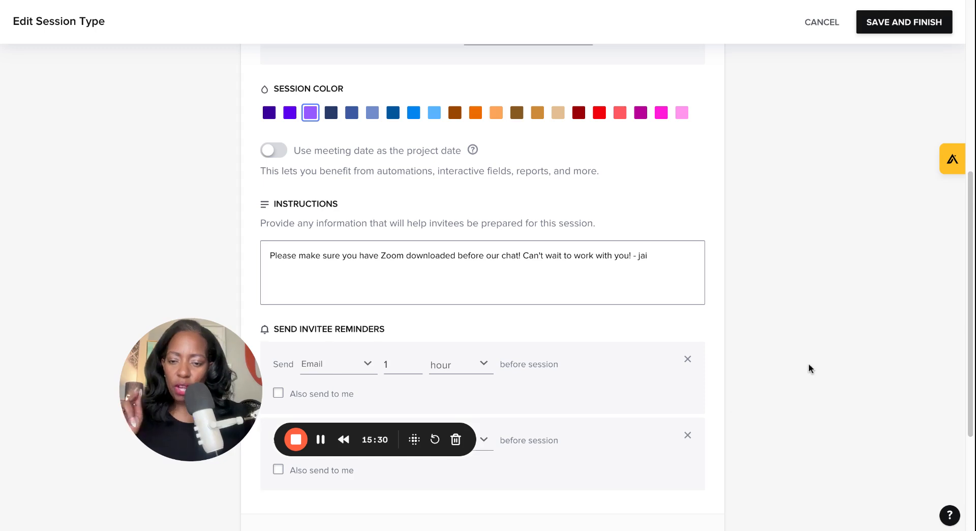
Step: Set the first invitee reminder to Email & SMS 1 day before the session and also send it to me
scroll(578, 354, "down", 3)
scroll(577, 354, "down", 1)
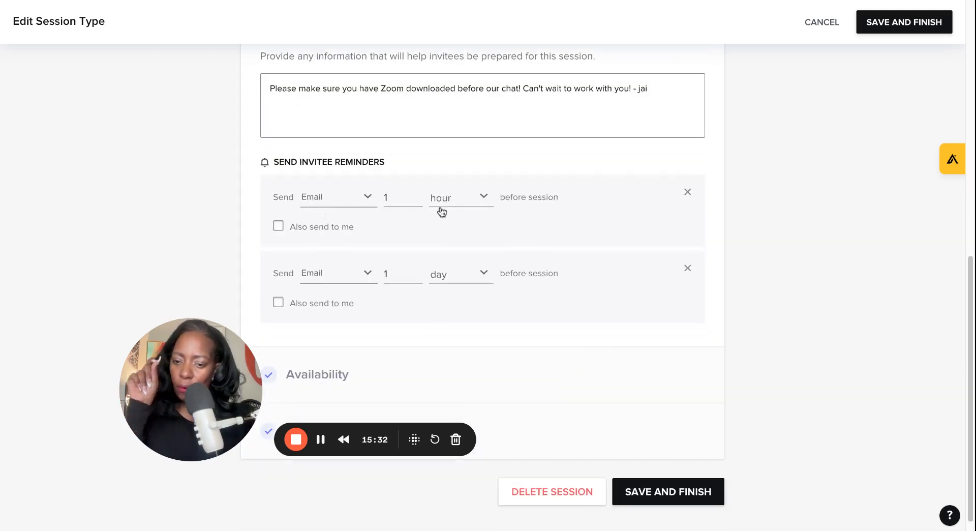
left_click(364, 203)
left_click(348, 251)
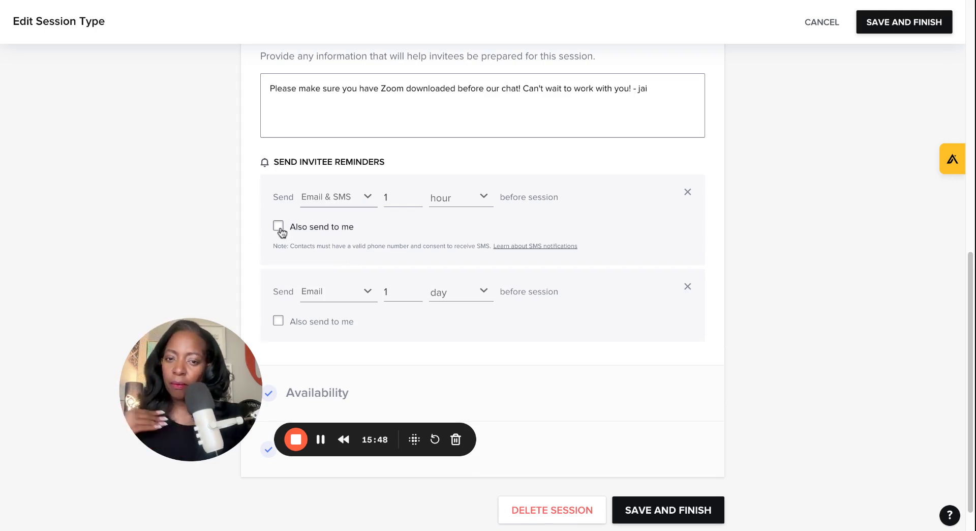
left_click(464, 199)
left_click(447, 277)
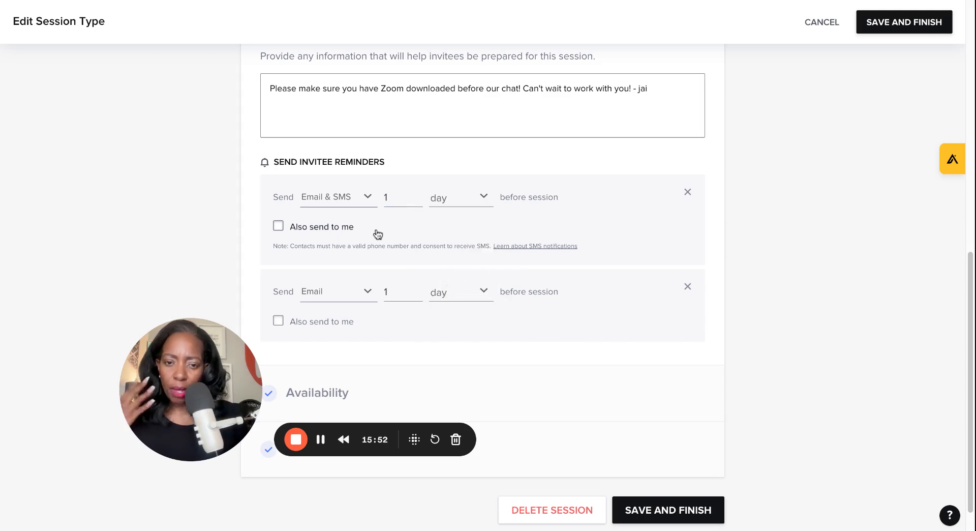
left_click(278, 226)
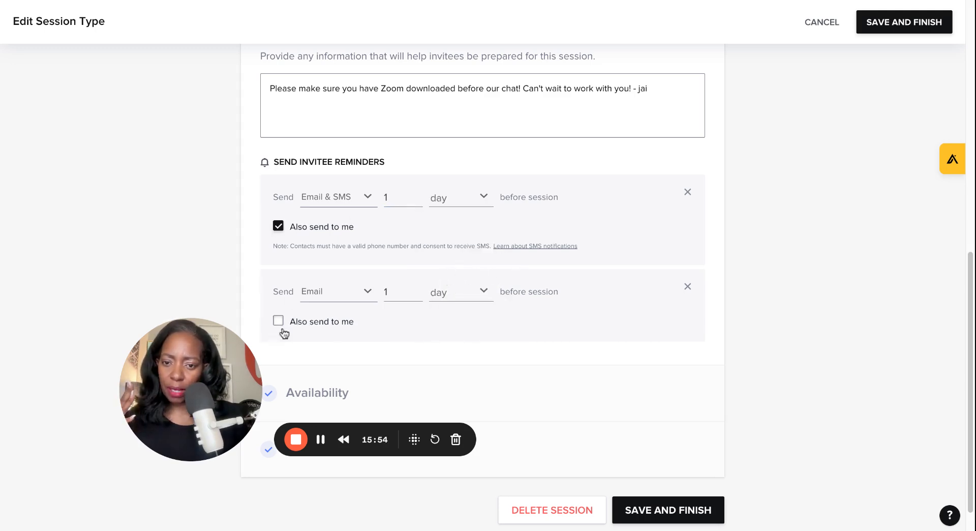
Step: Set the second reminder to Email & SMS 1 hour before the session and also send it to me
left_click(354, 294)
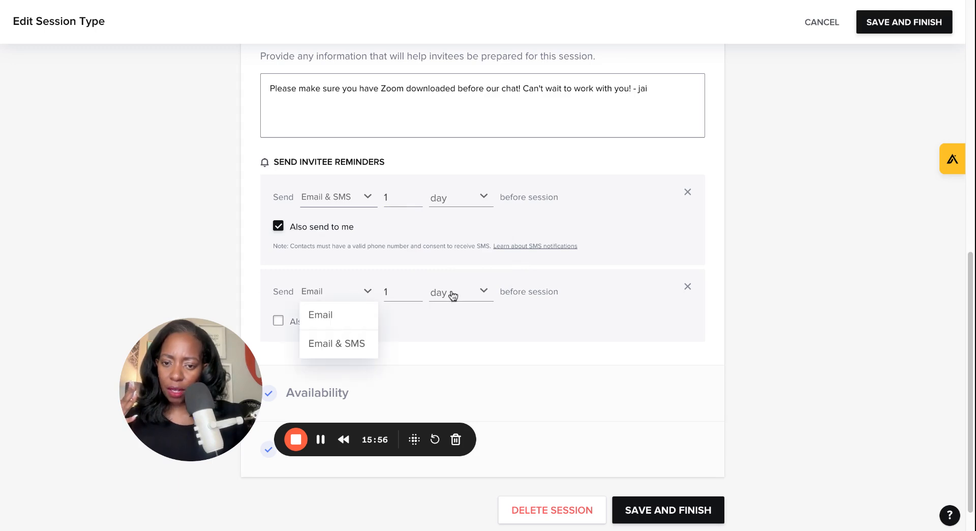
left_click(356, 343)
left_click(440, 291)
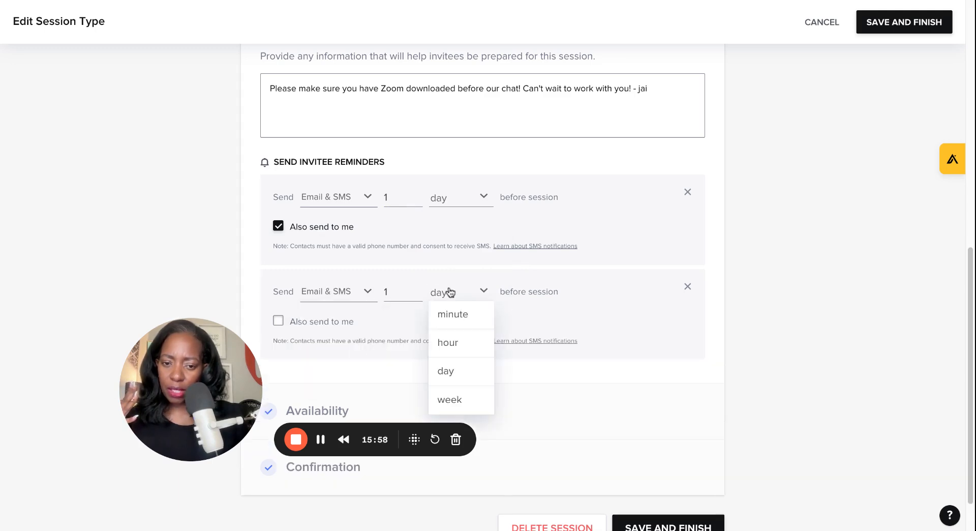
left_click(457, 340)
left_click(352, 321)
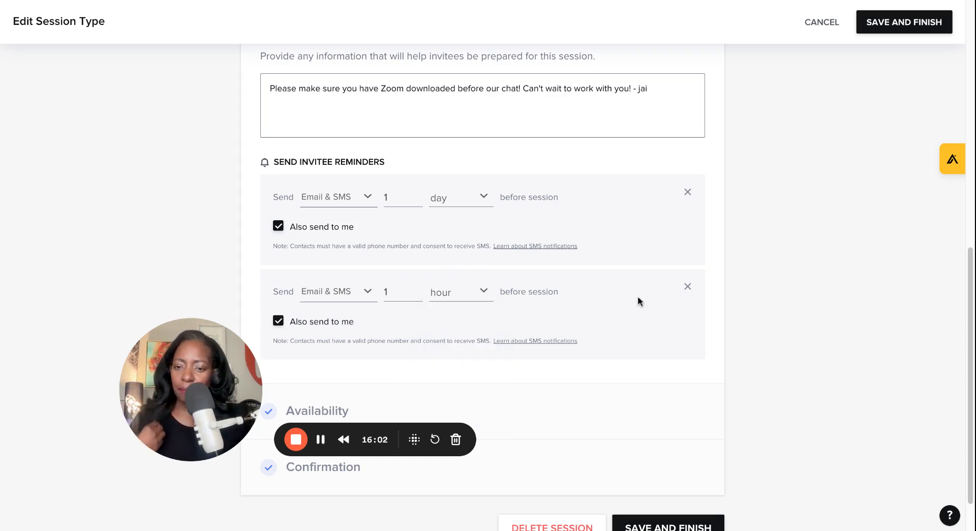
Step: Change Monday Sep 23 availability to 10:00 am to 2:30 pm for that date only, not all Mondays
scroll(605, 356, "down", 2)
left_click(370, 382)
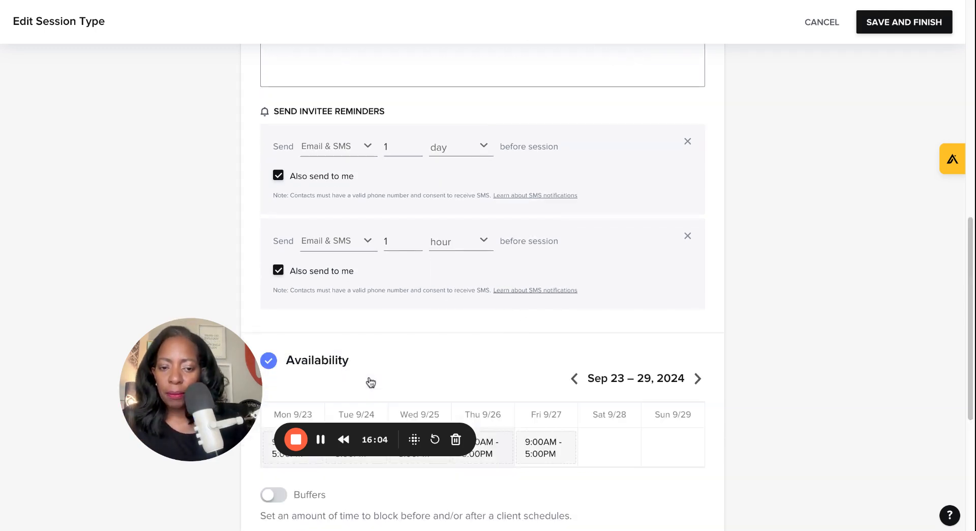
scroll(535, 315, "down", 5)
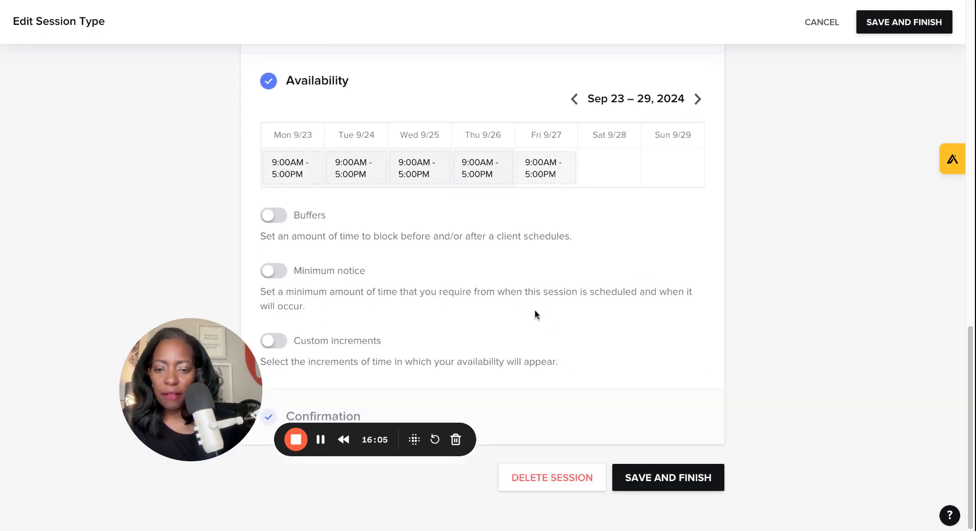
left_click(293, 166)
left_click(426, 216)
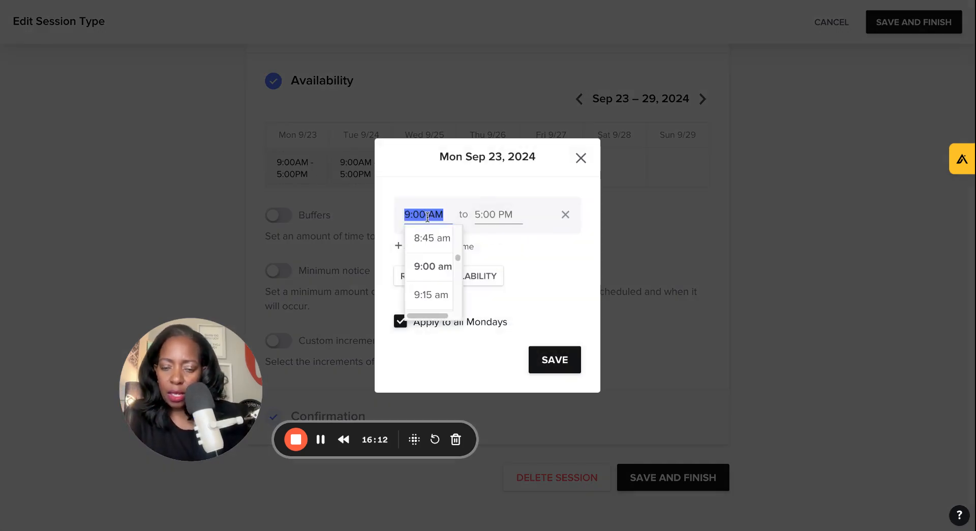
type("1")
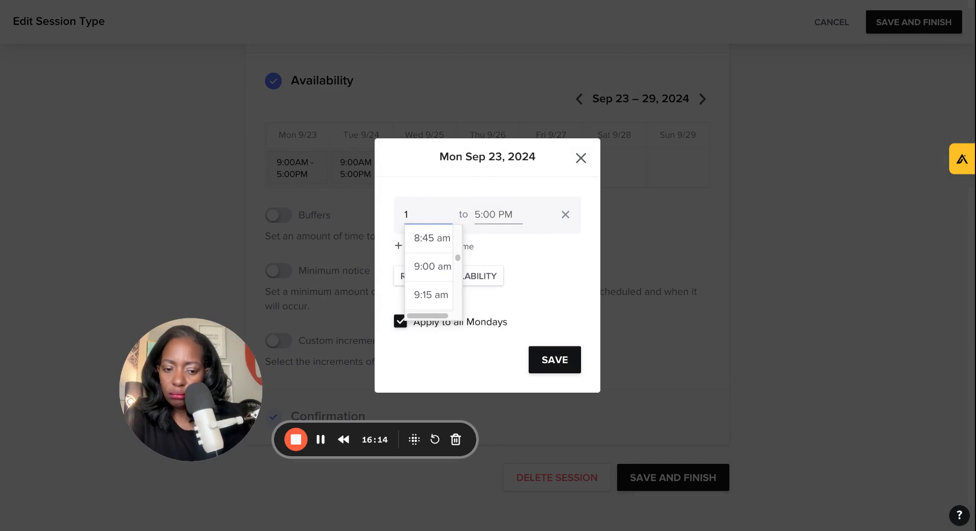
type("0:00a")
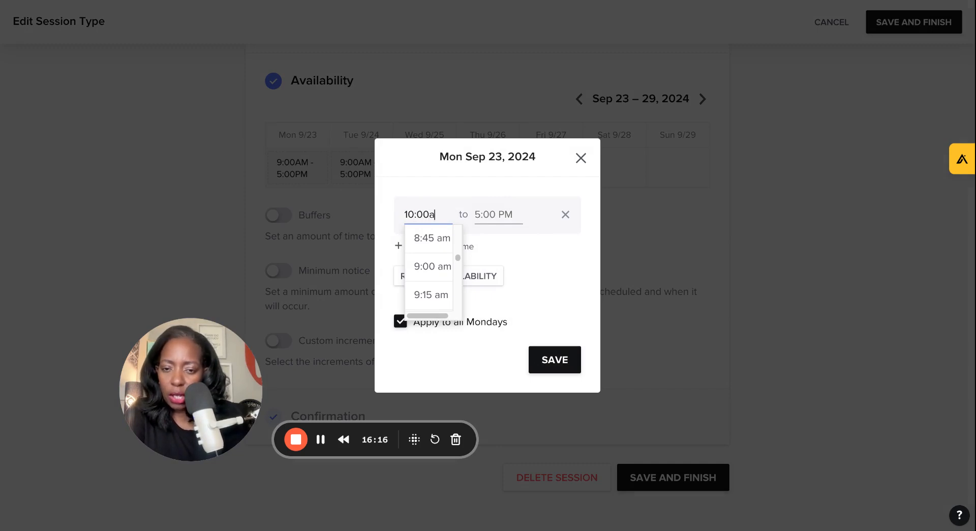
type("am")
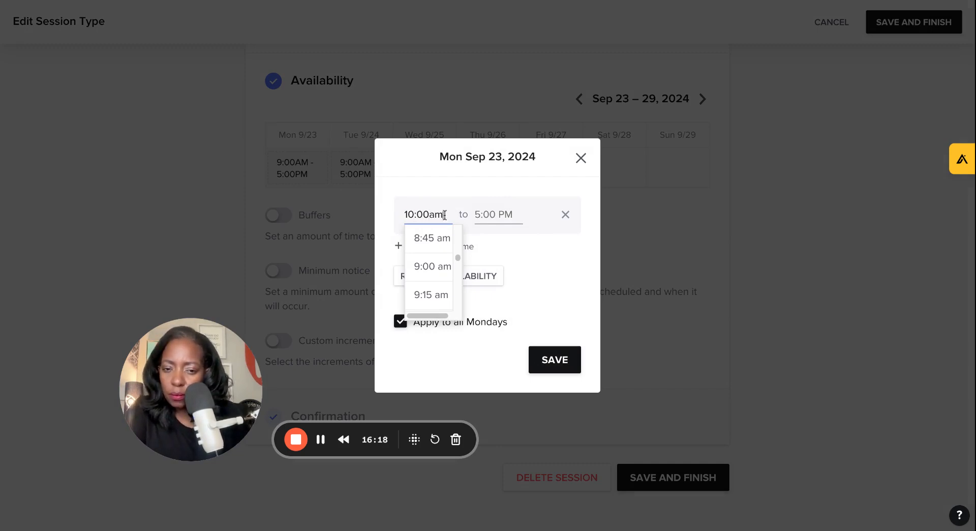
left_click(492, 212)
scroll(492, 264, "up", 2)
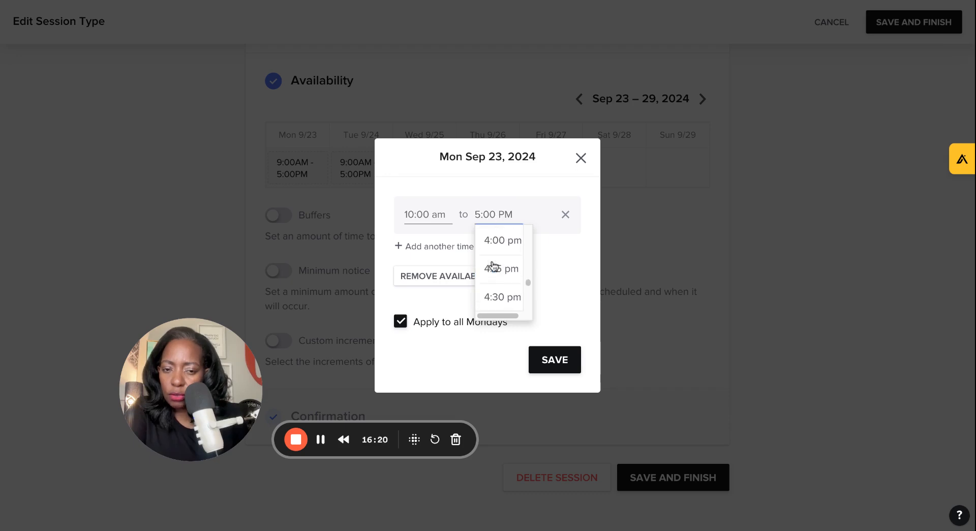
scroll(498, 252, "up", 3)
left_click(500, 249)
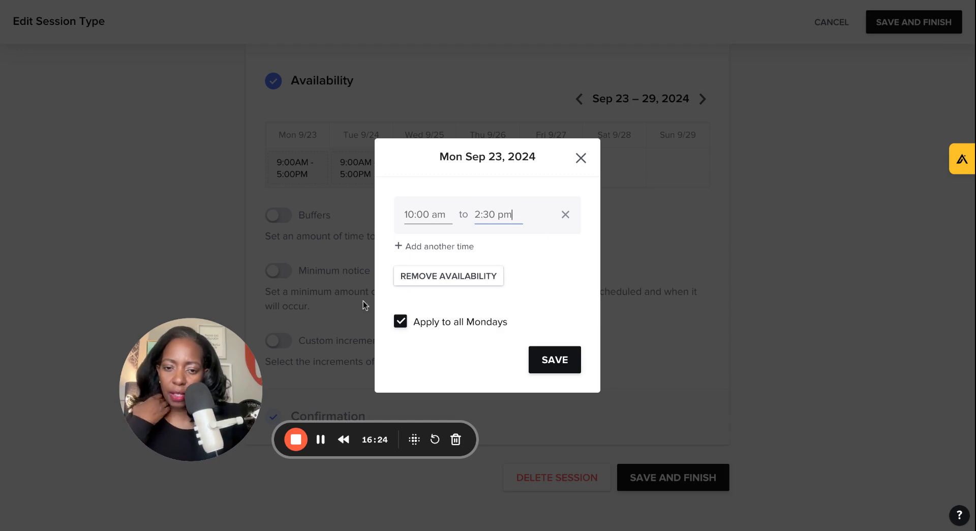
left_click(399, 321)
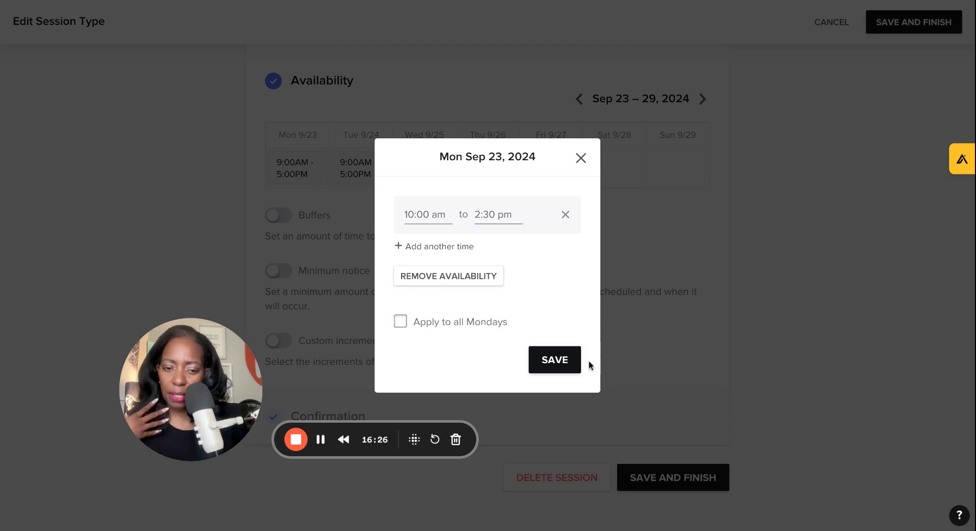
left_click(554, 360)
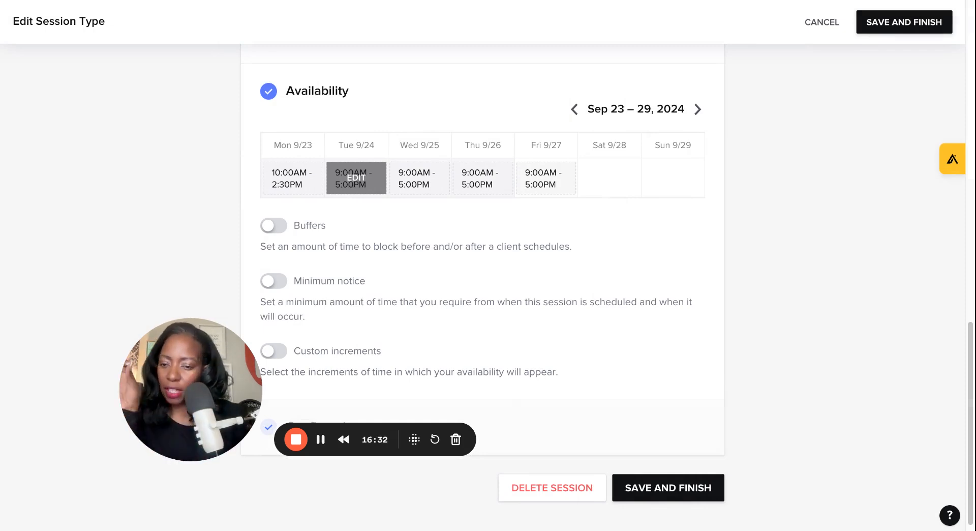
Step: Remove availability on Tuesday and apply it to all Tuesdays
left_click(356, 178)
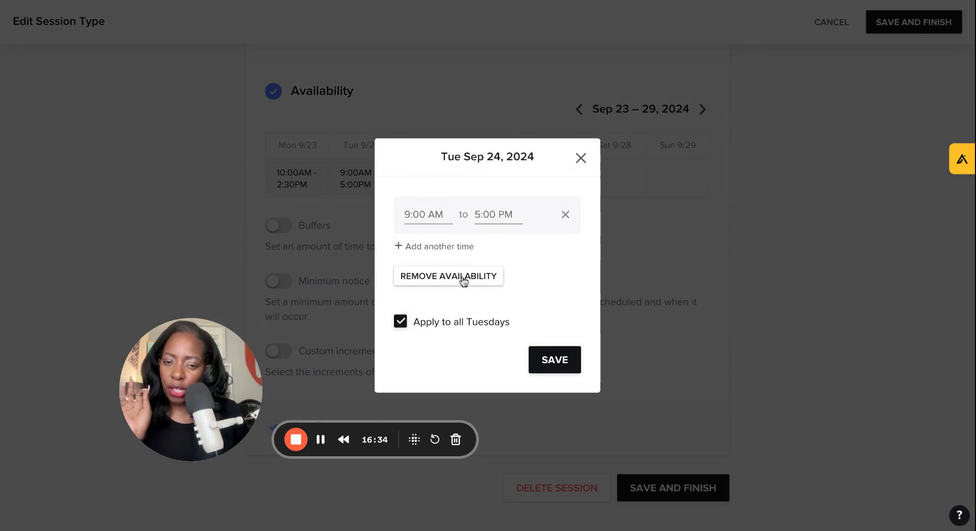
left_click(422, 277)
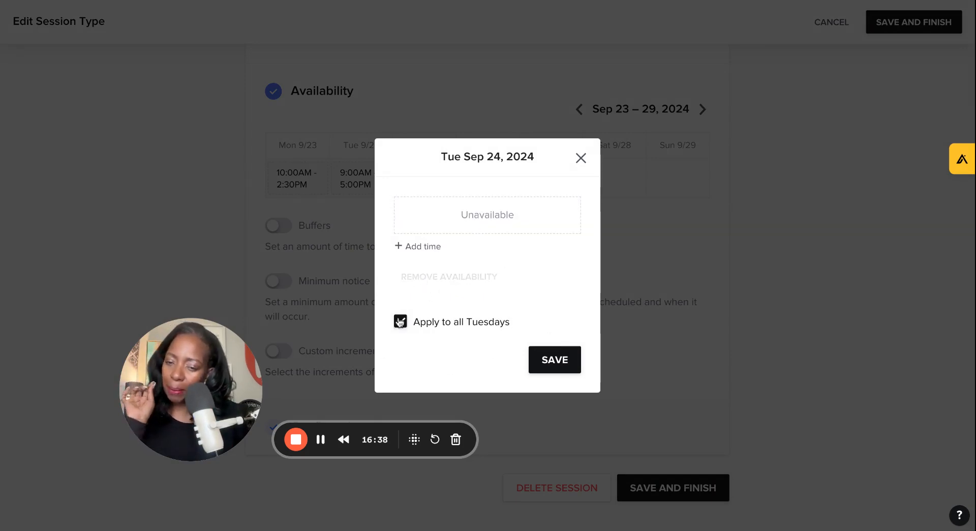
left_click(400, 321)
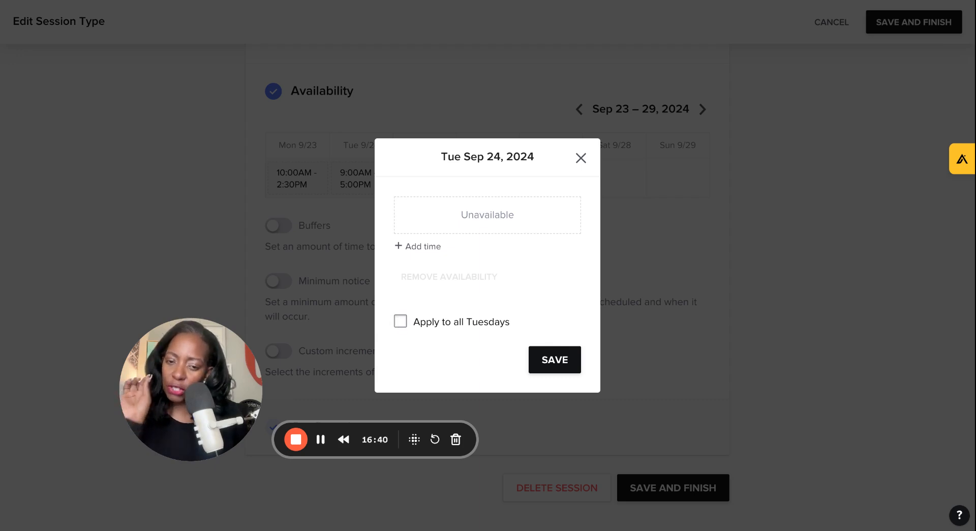
left_click(400, 322)
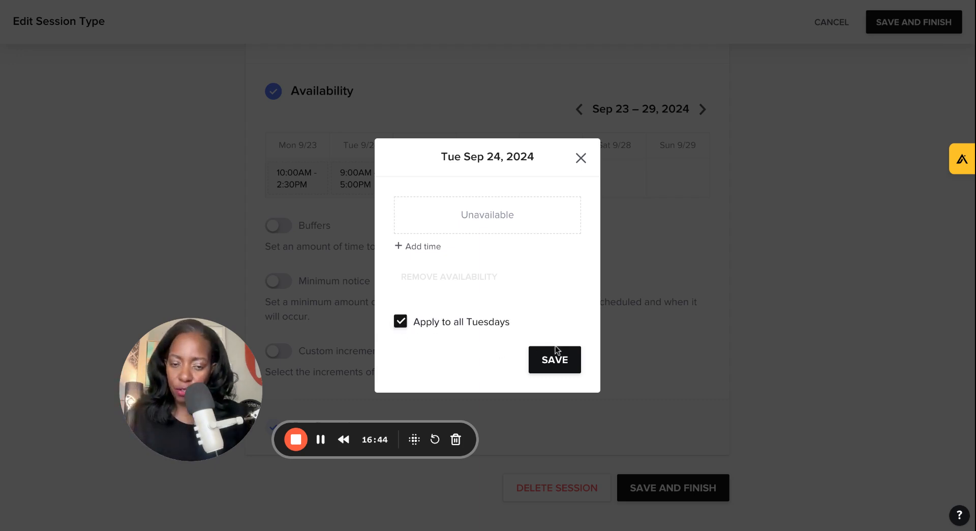
left_click(547, 358)
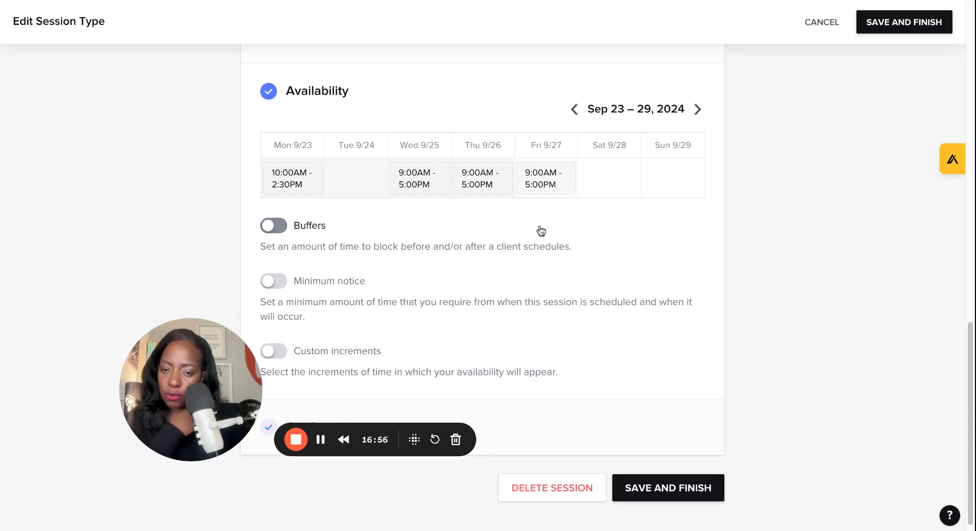
Step: Turn on buffers and set both the before and after buffers to 15 minutes
left_click(303, 230)
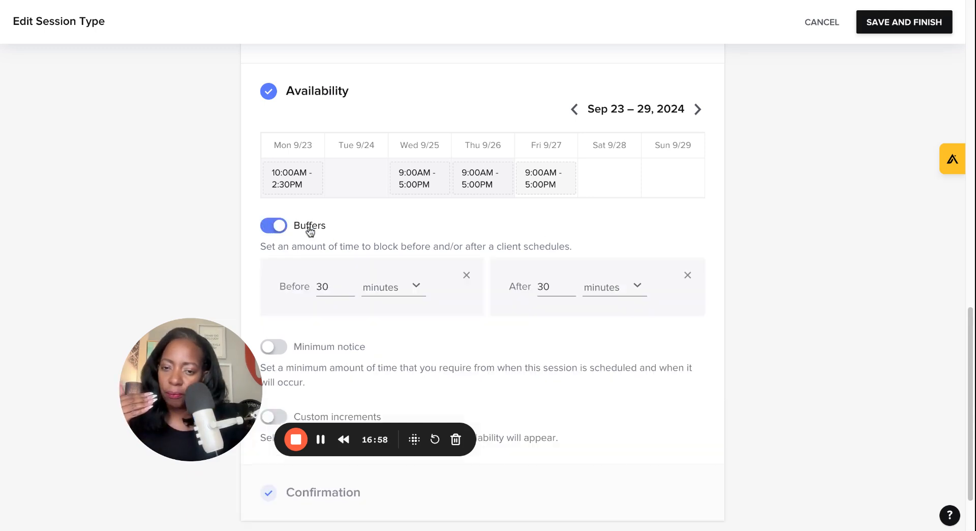
left_click_drag(330, 286, 315, 287)
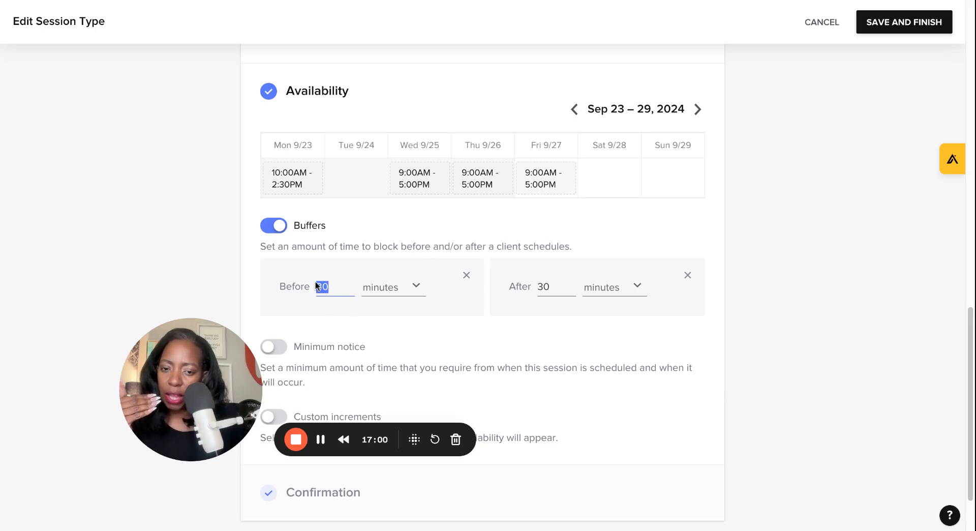
key("BackSpace")
type("15")
left_click_drag(538, 286, 559, 283)
key("BackSpace")
type("15")
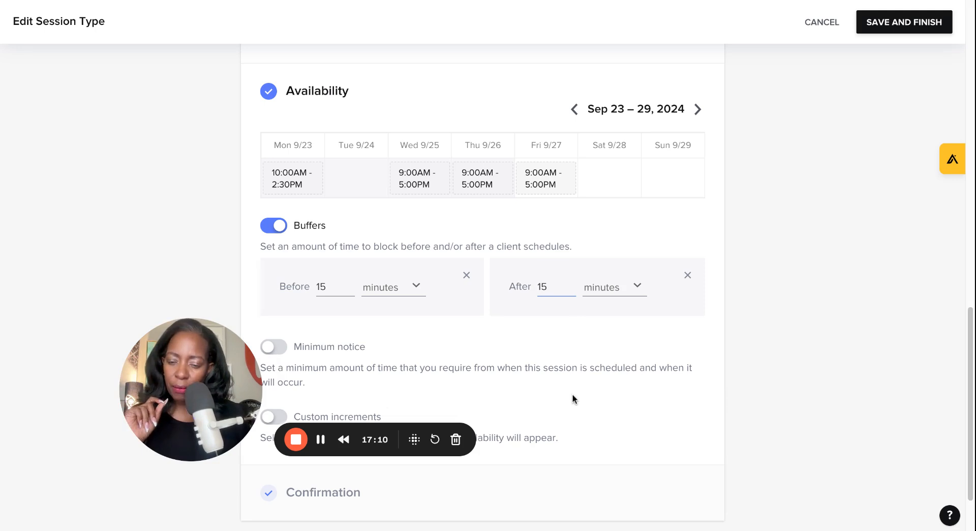
Step: Turn on minimum notice, set it to 1 day, and save and finish the session type
scroll(571, 393, "down", 2)
left_click(275, 275)
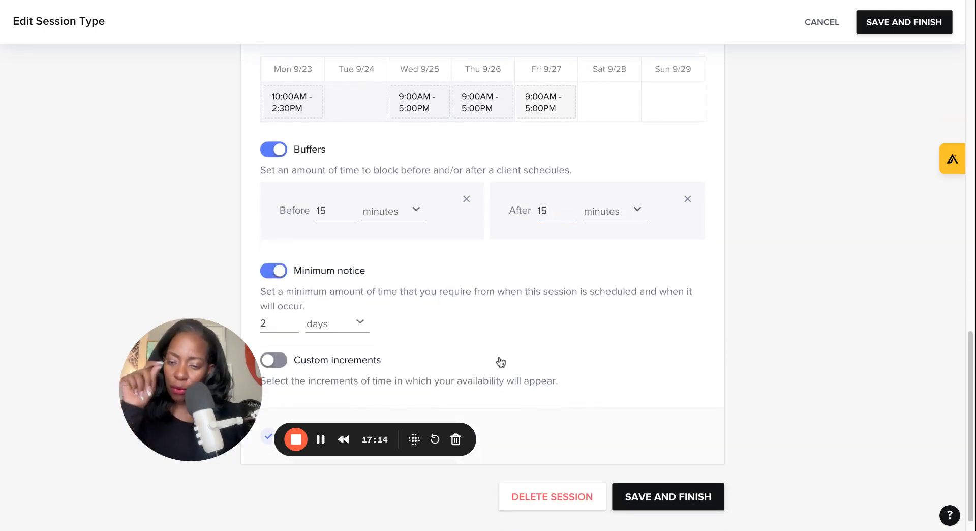
left_click(278, 323)
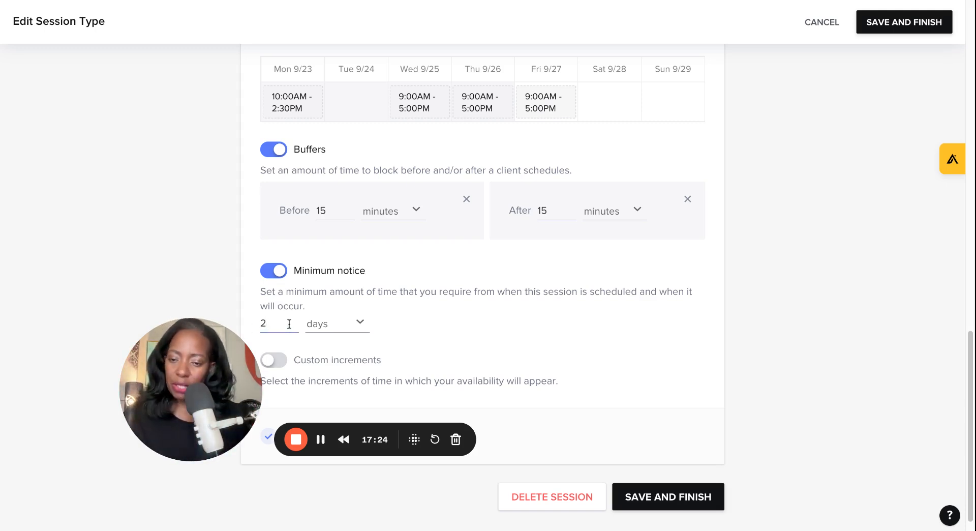
key("BackSpace")
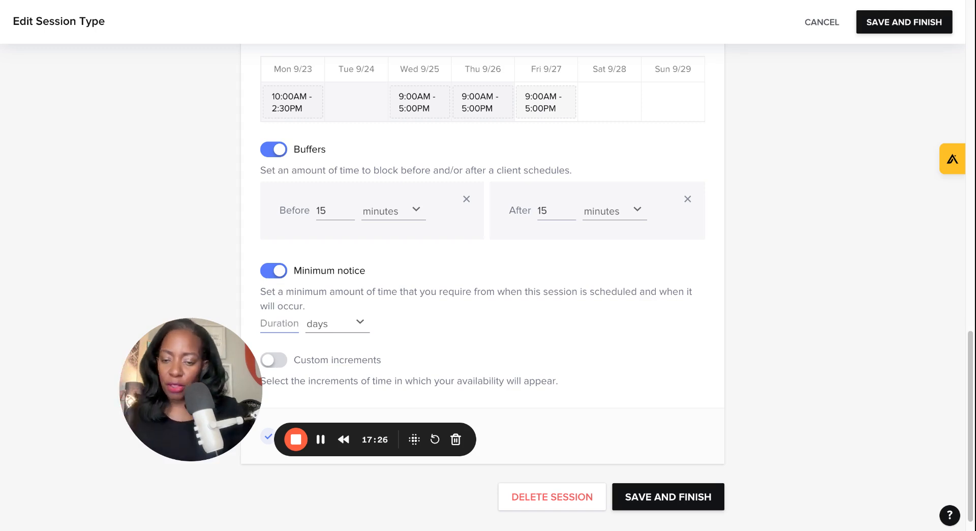
type("1")
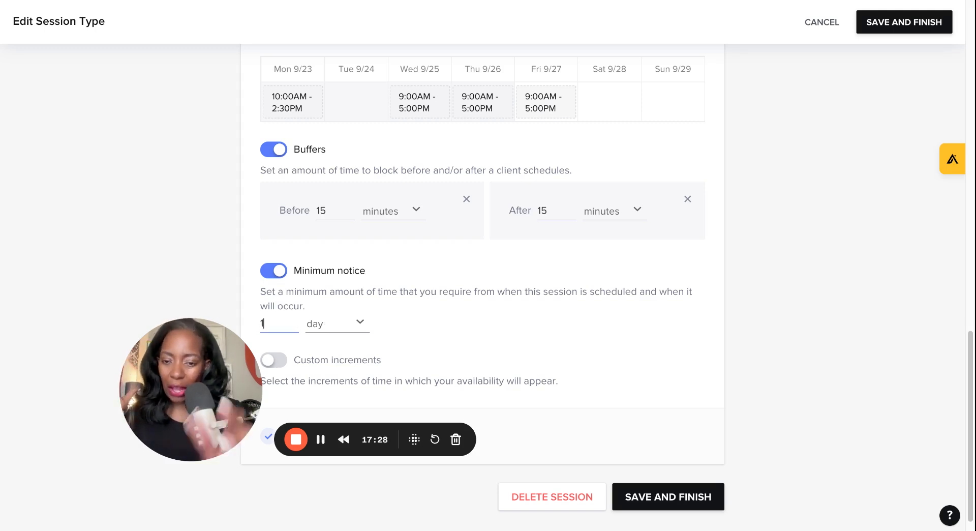
left_click(627, 346)
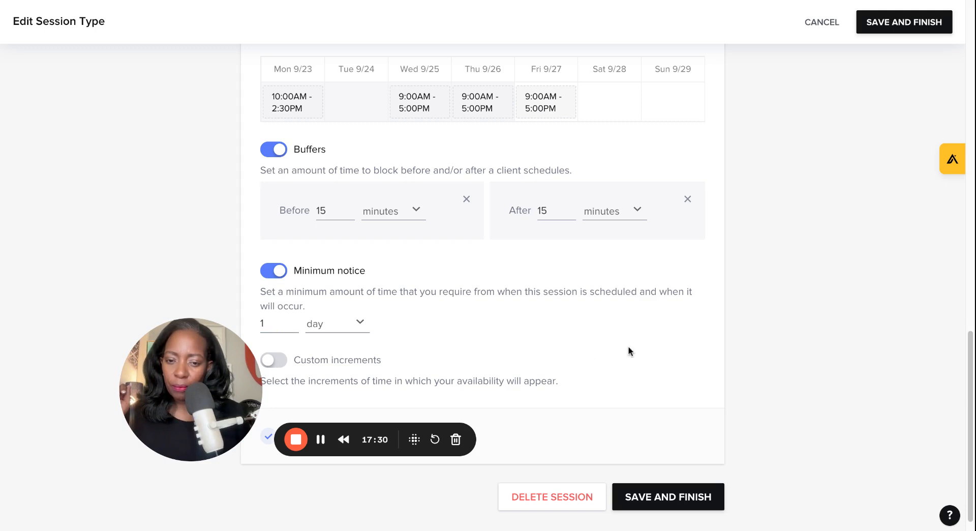
scroll(627, 346, "down", 1)
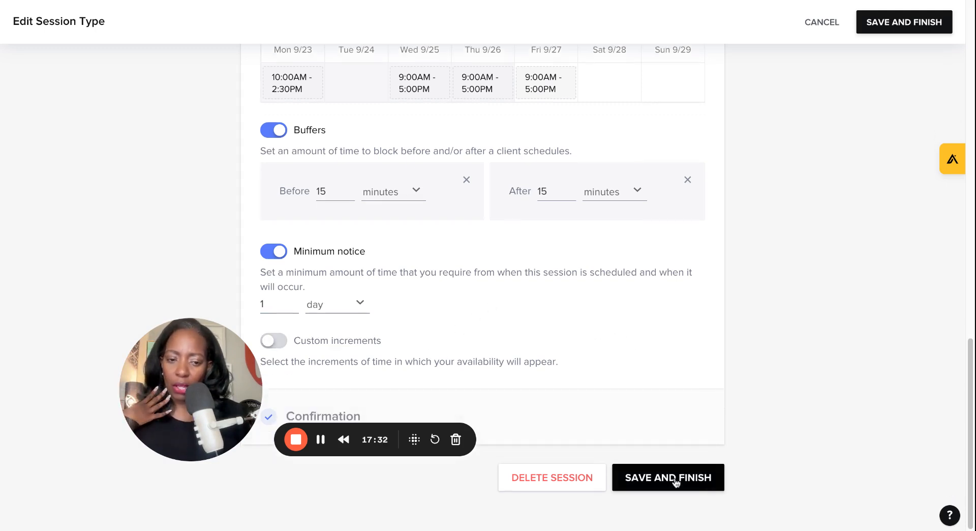
left_click(660, 481)
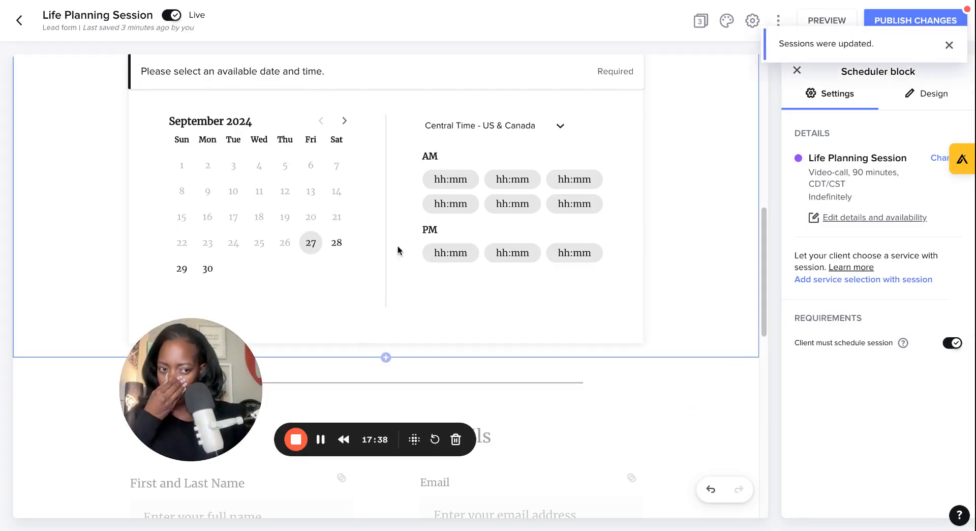
Step: Inspect the lead form's configuration settings and exit without saving
scroll(646, 325, "down", 5)
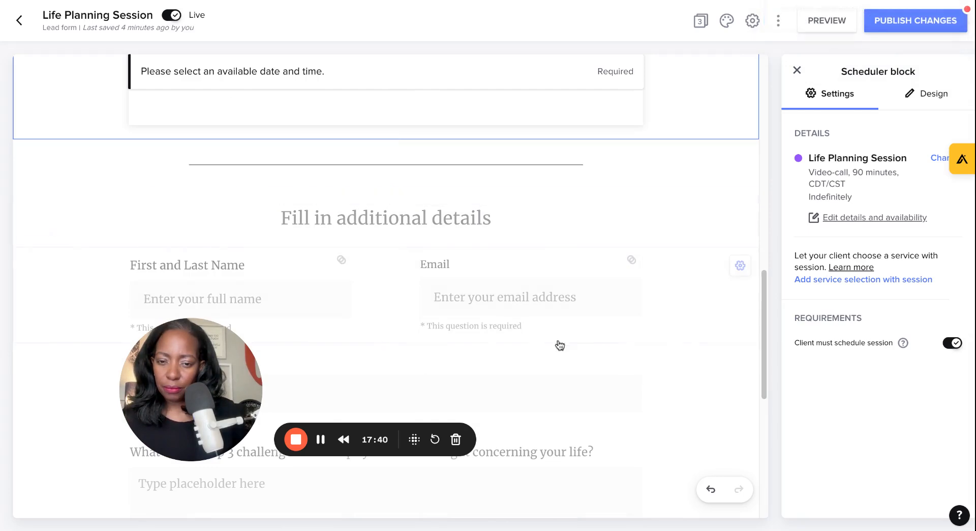
scroll(667, 340, "down", 6)
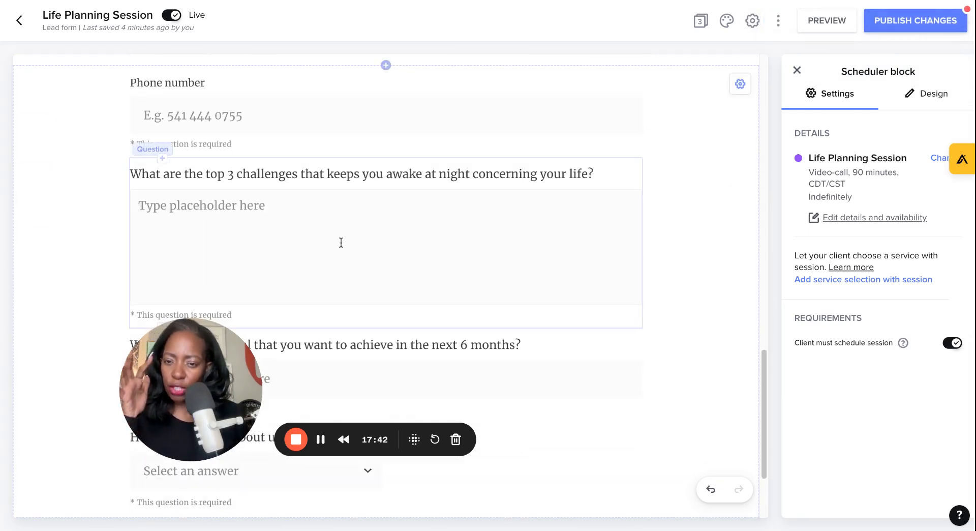
left_click(373, 177)
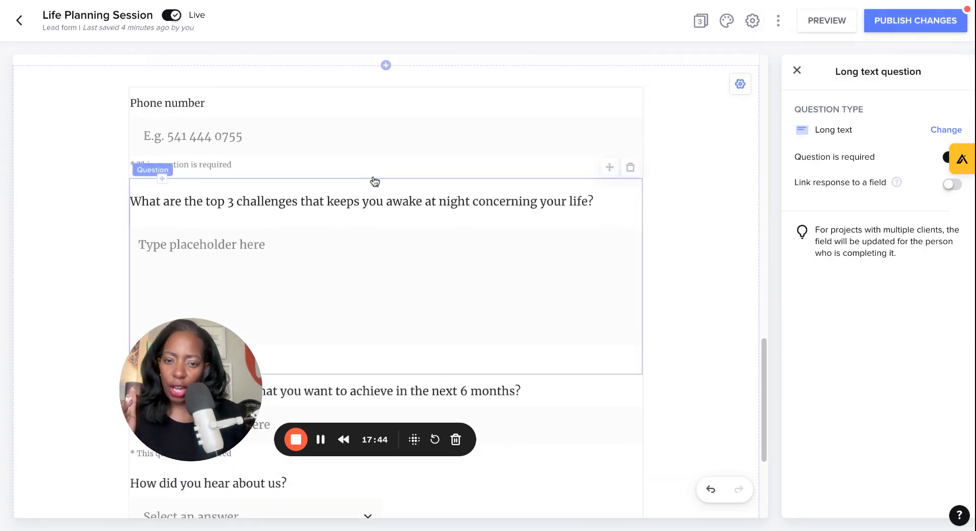
triple_click(355, 224)
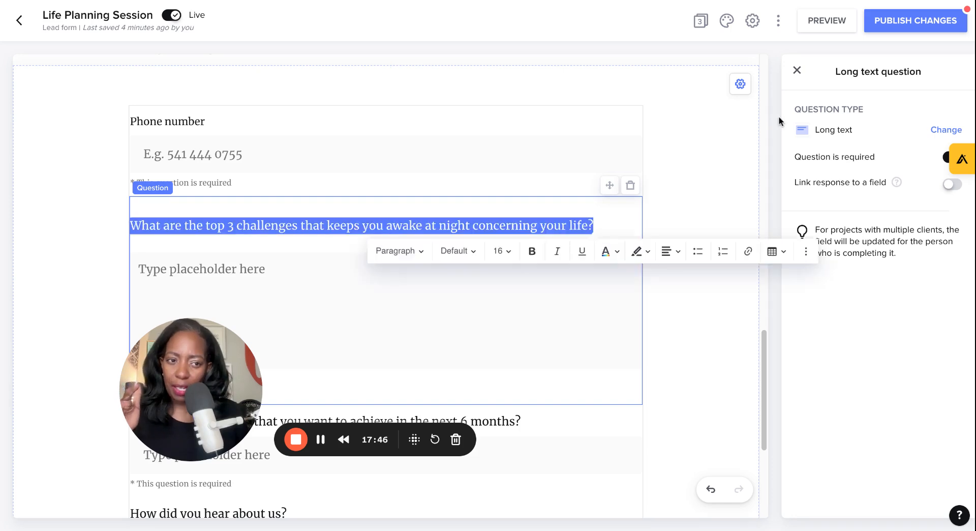
left_click(753, 22)
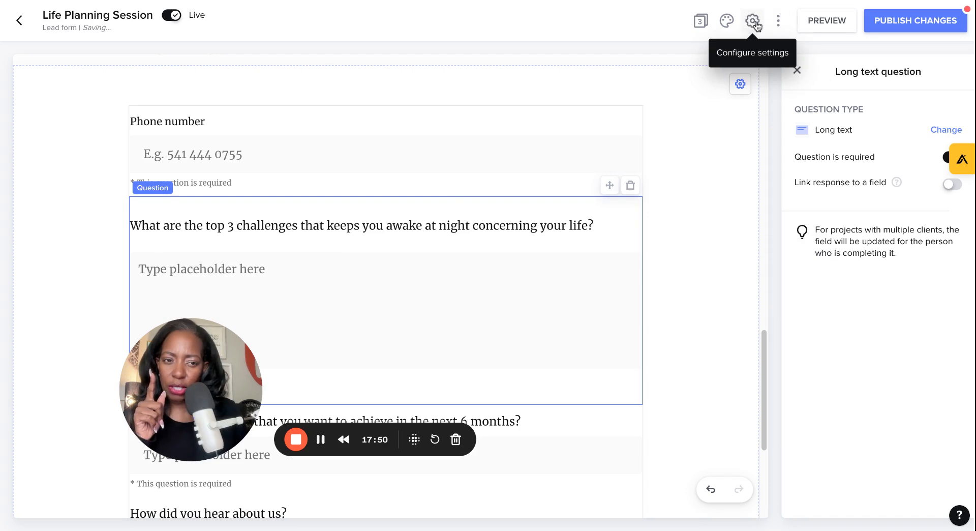
left_click(753, 22)
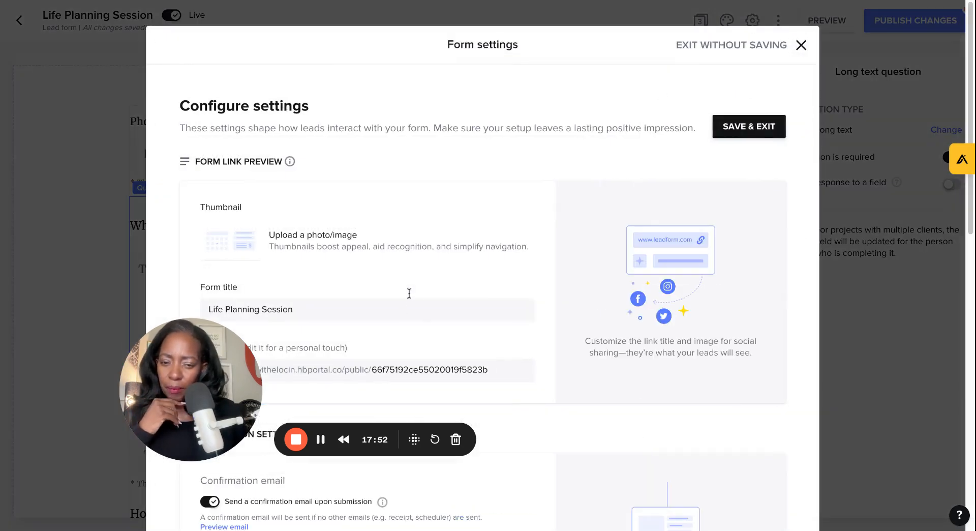
left_click(800, 46)
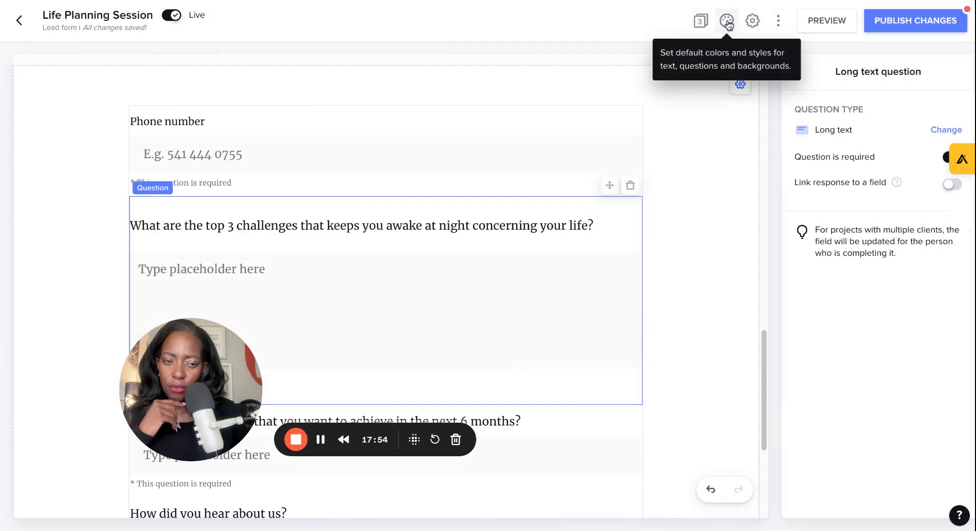
Step: Customize the theme to use Manrope for the headings, button and question fonts, and save it
left_click(727, 22)
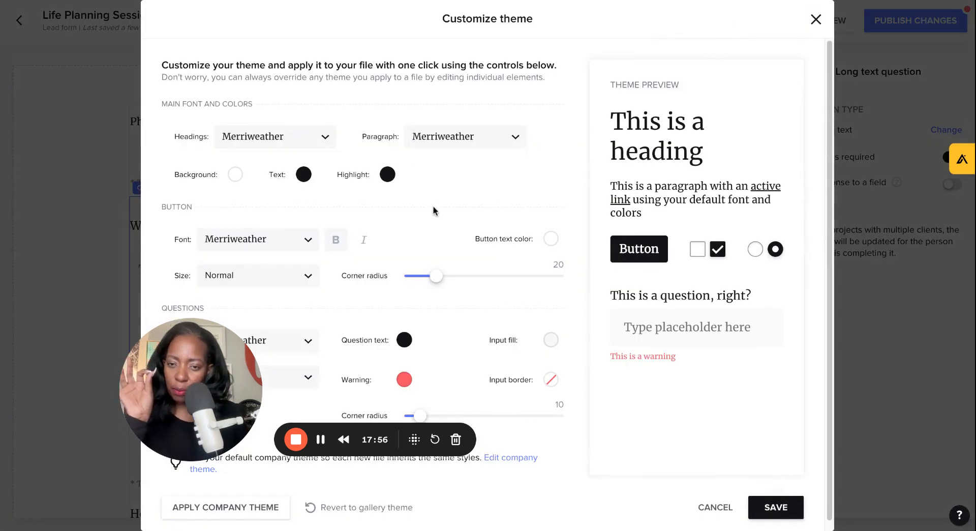
left_click(290, 141)
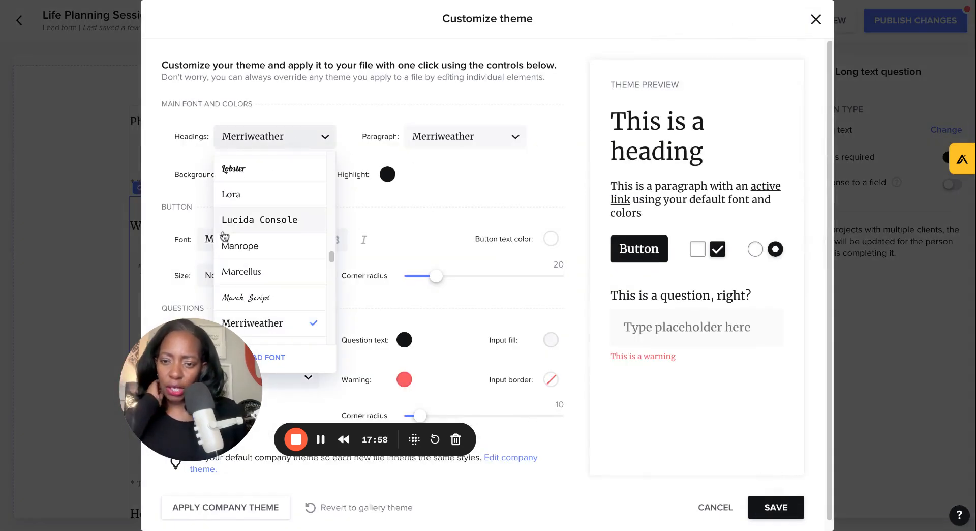
left_click(245, 253)
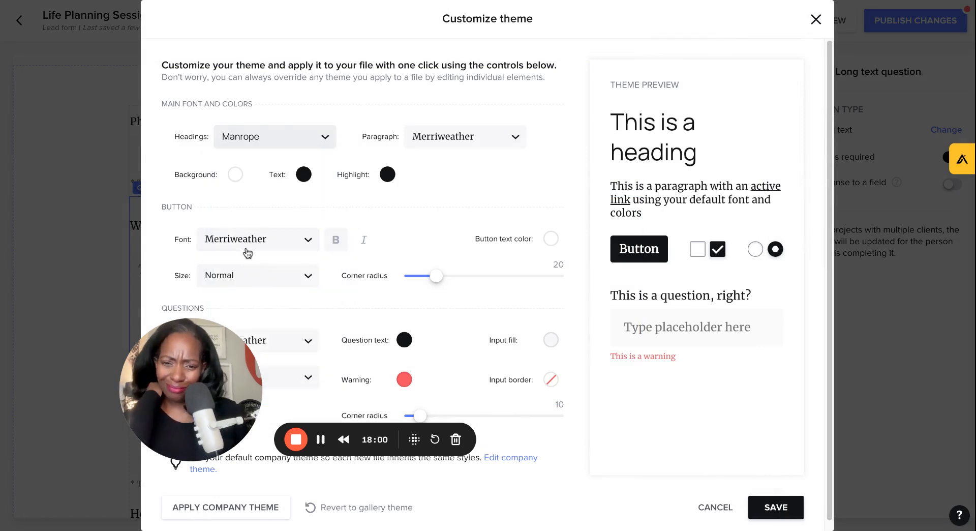
left_click(305, 238)
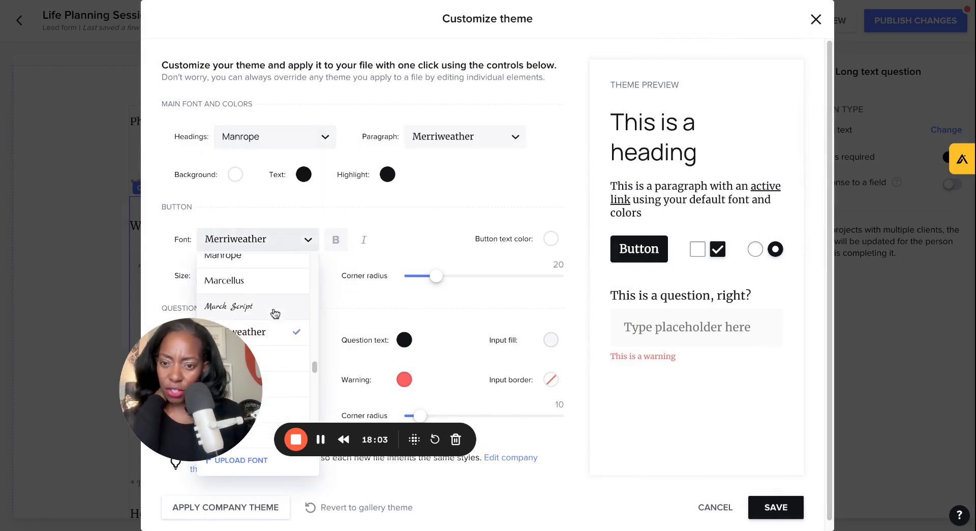
left_click(246, 260)
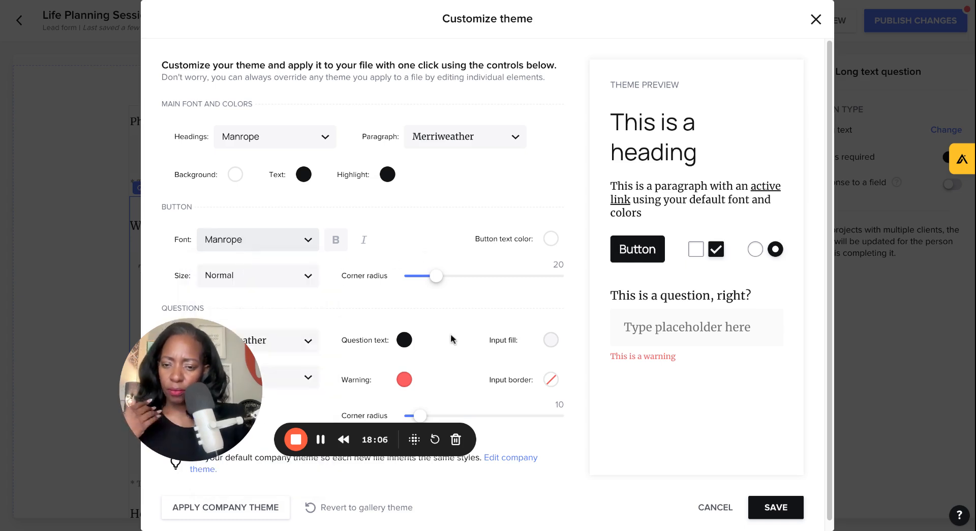
scroll(461, 326, "down", 1)
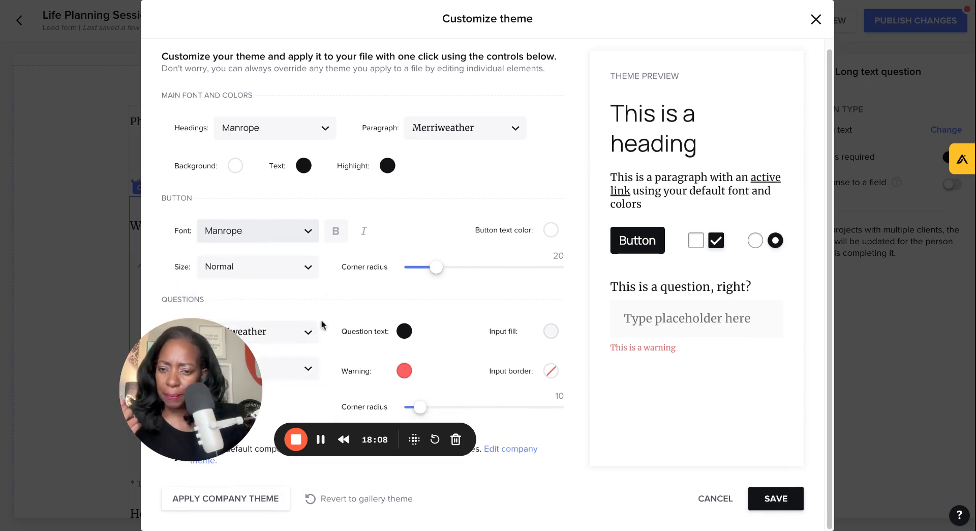
left_click(308, 333)
left_click(213, 196)
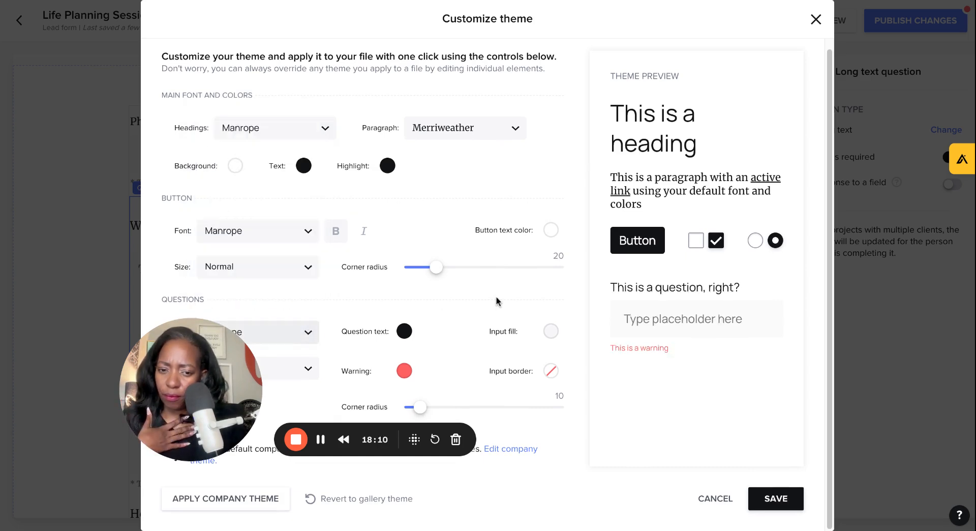
left_click(776, 500)
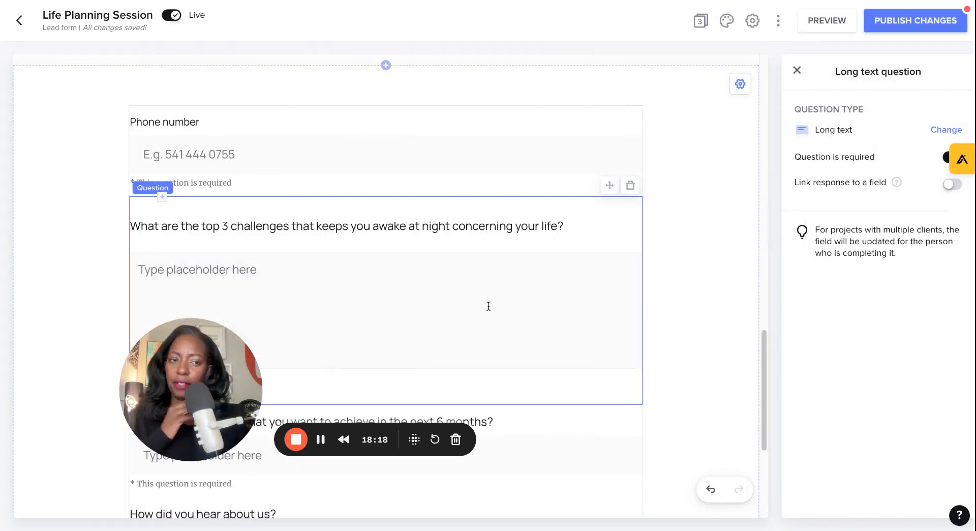
Step: Go to the Invoice page and review its header field options
scroll(559, 325, "down", 5)
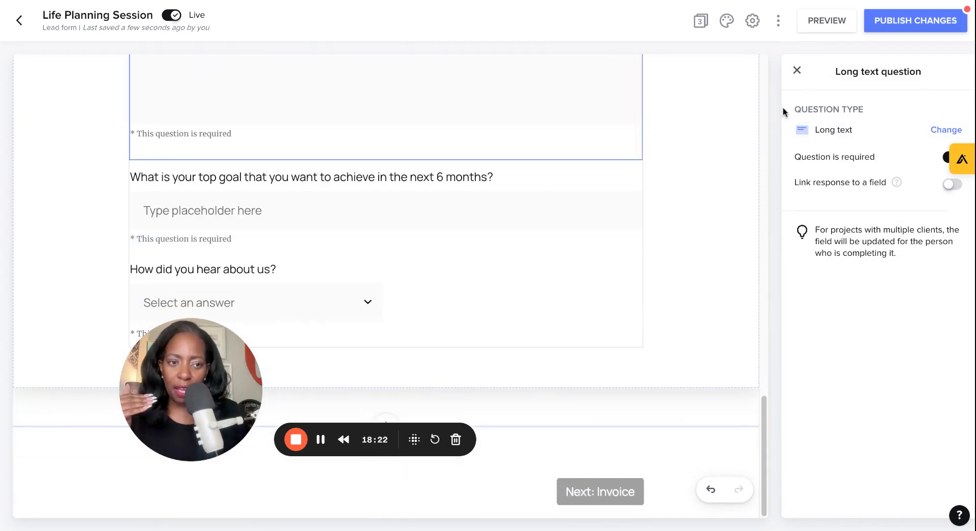
left_click(797, 72)
left_click(845, 145)
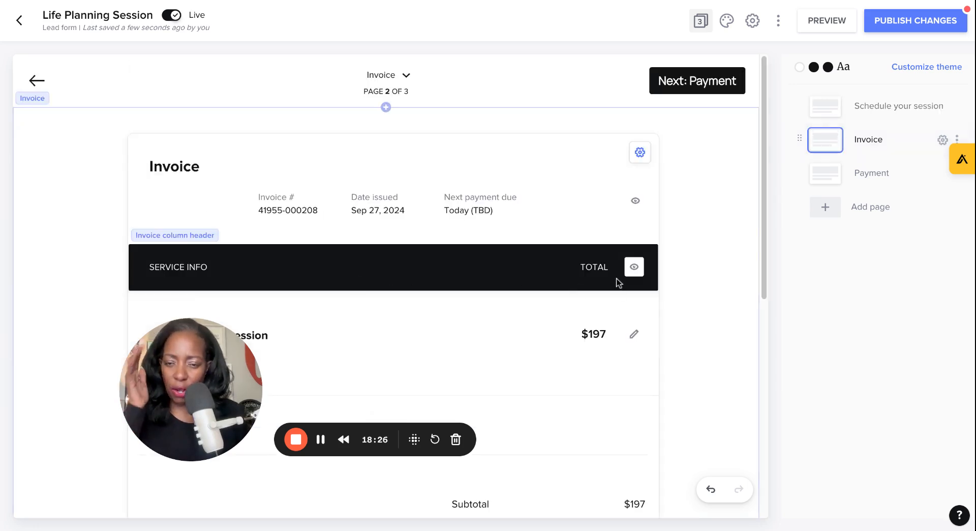
scroll(427, 169, "down", 5)
scroll(361, 183, "up", 3)
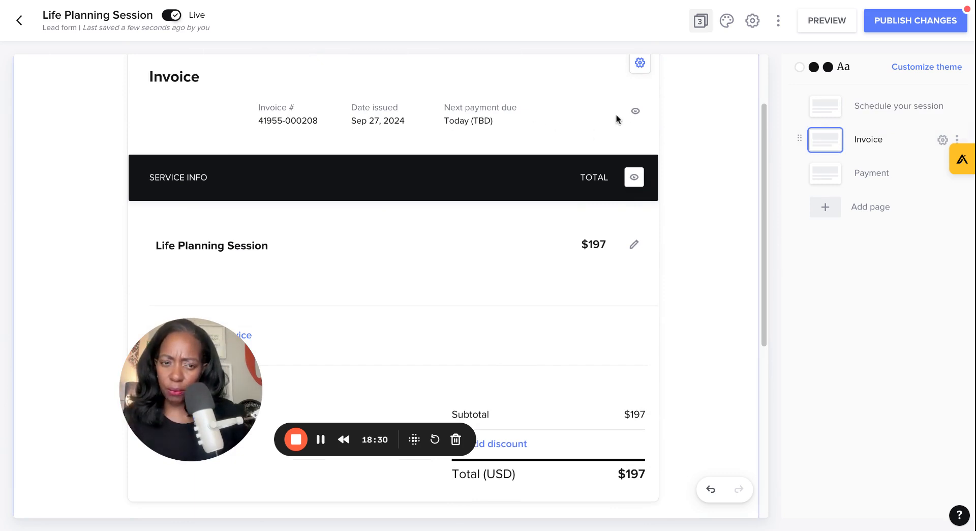
left_click(636, 113)
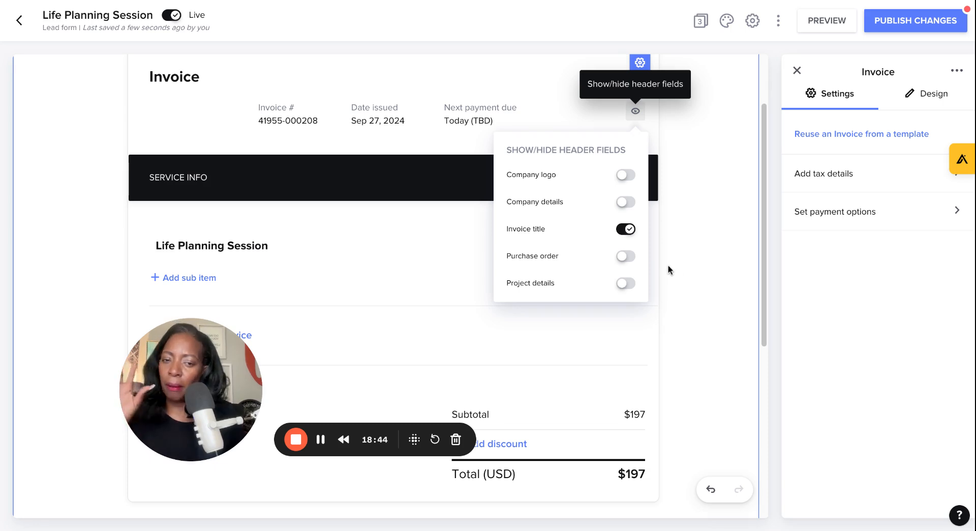
left_click(694, 261)
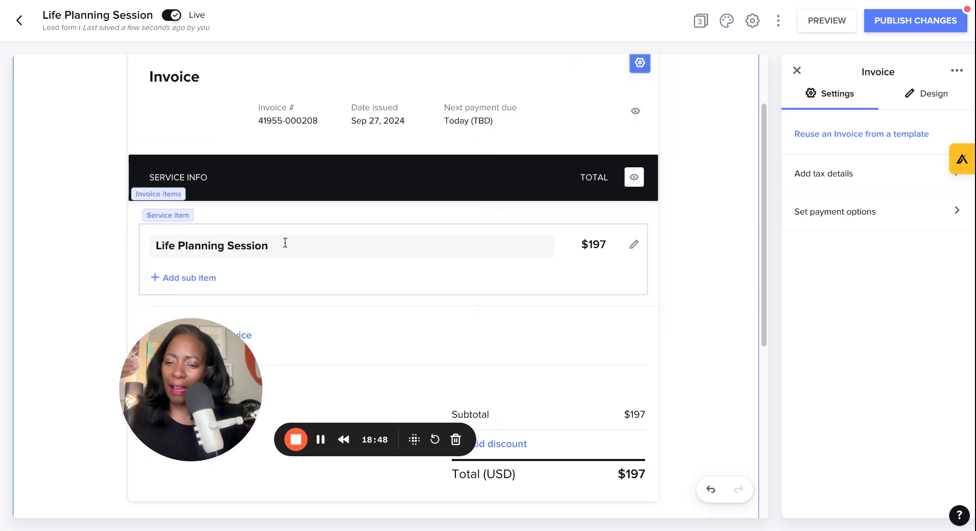
Step: Add sub-item lines "90 Minute 1:1 Session" and "Recording of Session" under the Life Planning Session invoice item
left_click(204, 277)
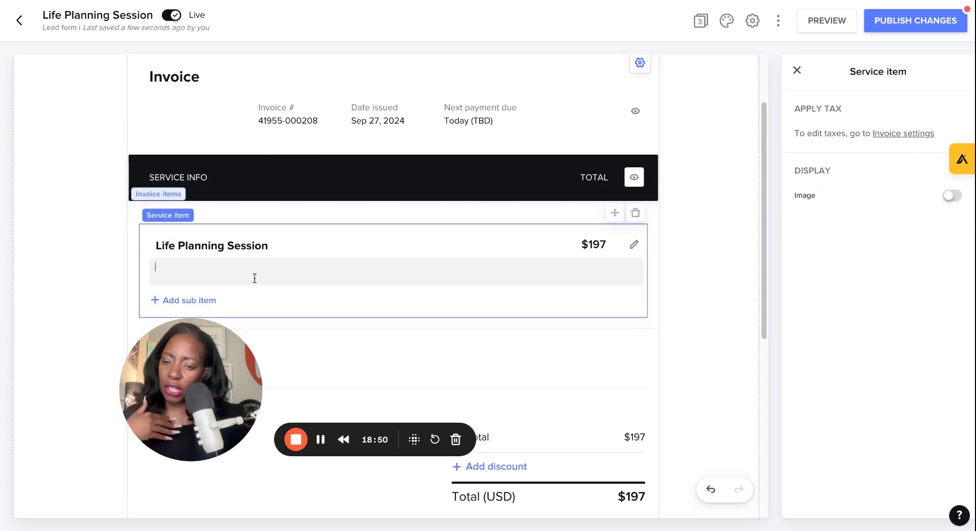
type("90 Minute 1:1 Session")
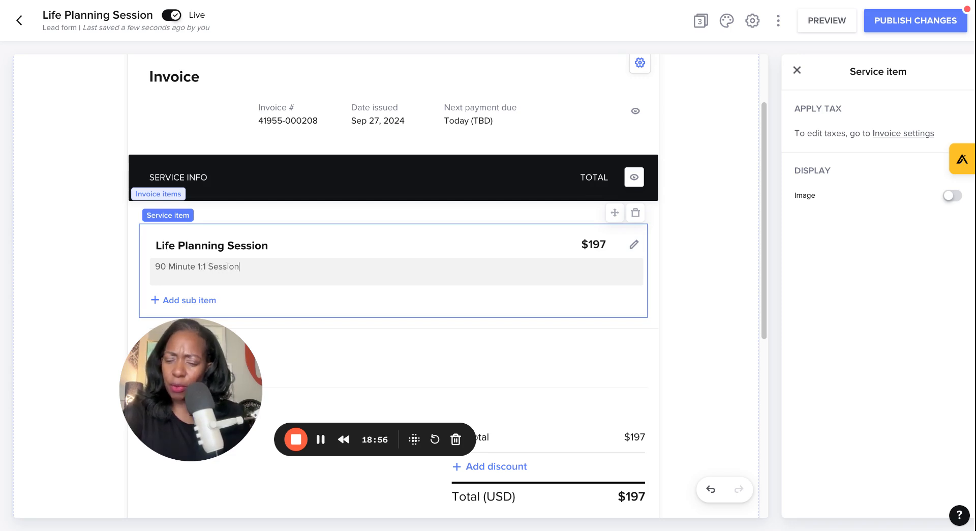
key("Return")
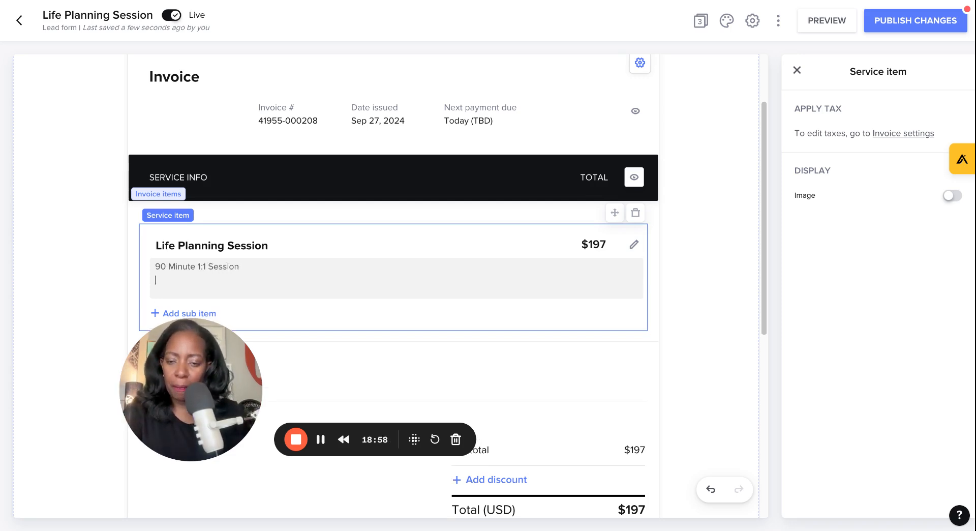
type("Recorcind")
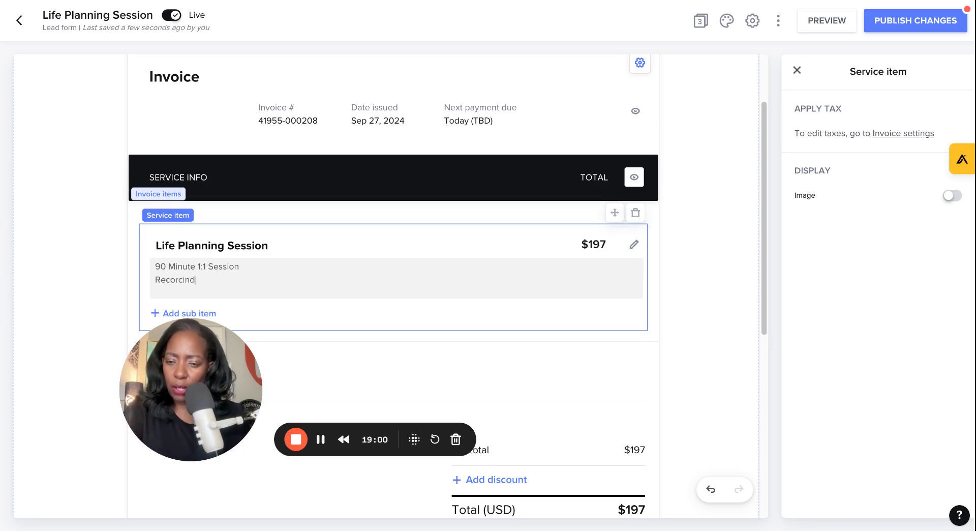
key("BackSpace")
key("BackSpace")
key("BackSpace")
key("BackSpace")
type("ding of Session")
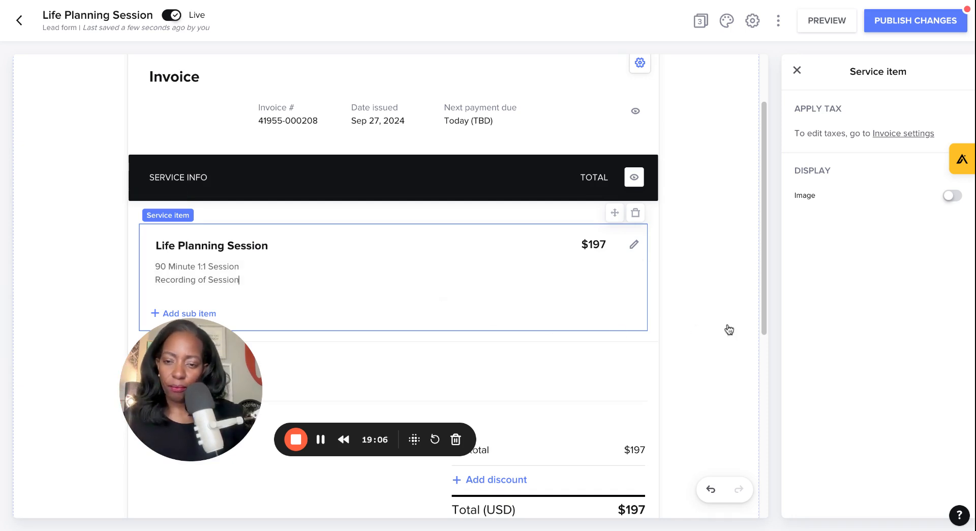
left_click(728, 329)
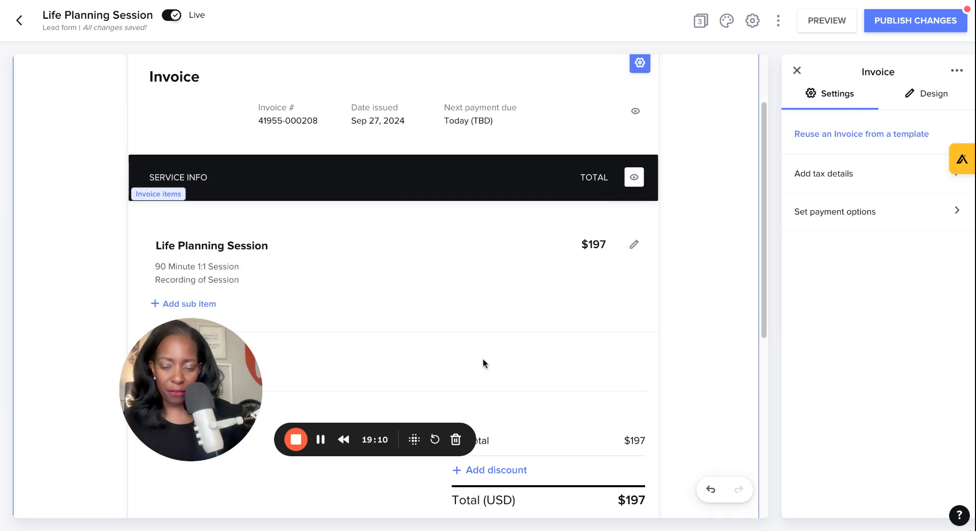
Step: Turn off the option letting clients leave a tip in the invoice's payment options
scroll(605, 365, "down", 7)
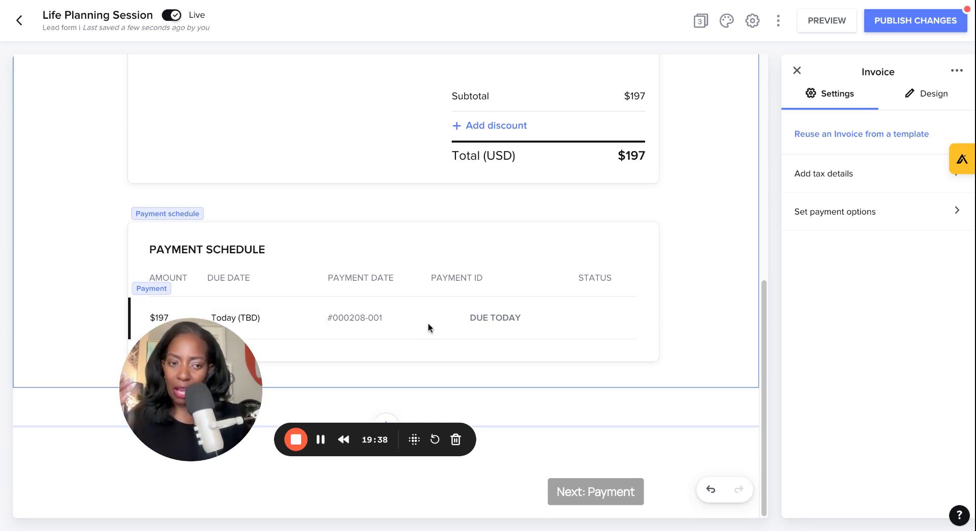
left_click(817, 219)
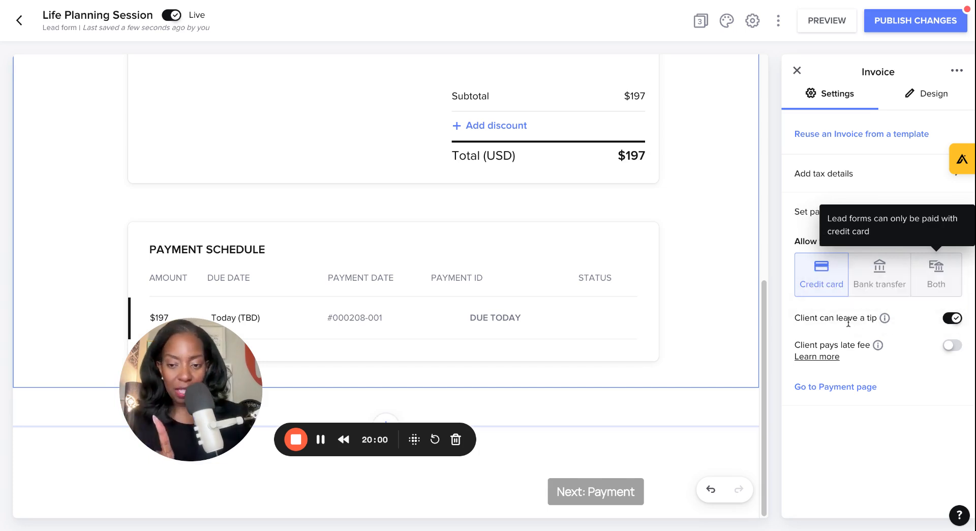
left_click(951, 318)
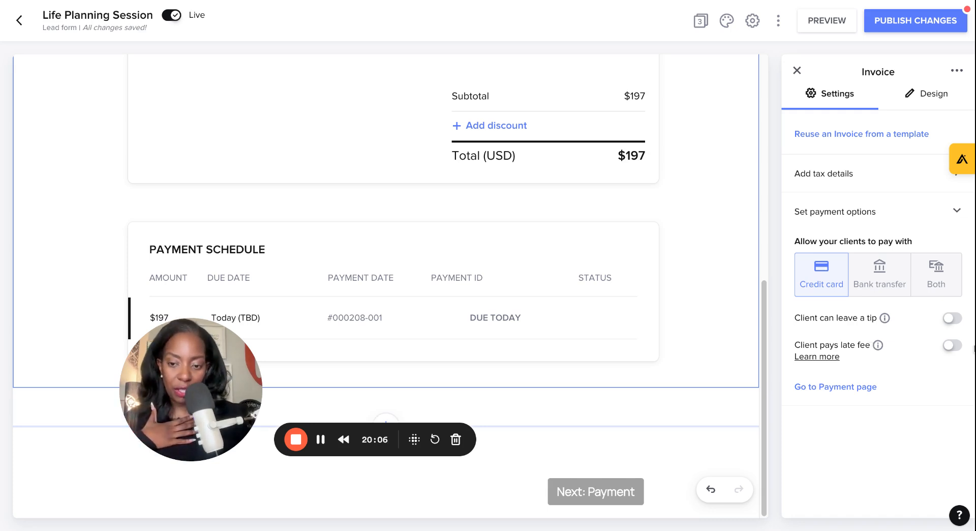
Step: Review the invoice's design and tax options, then open the Payment page and scroll through its card fields
left_click(920, 105)
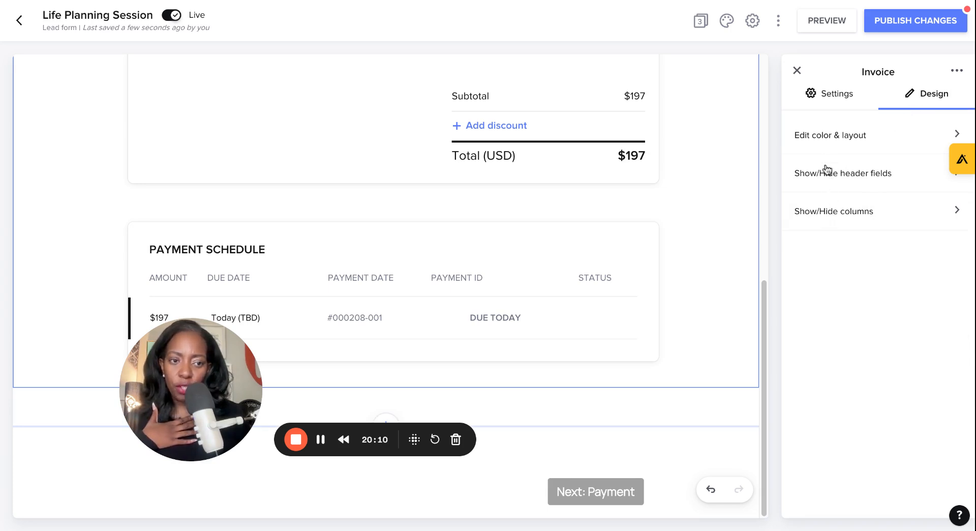
left_click(855, 100)
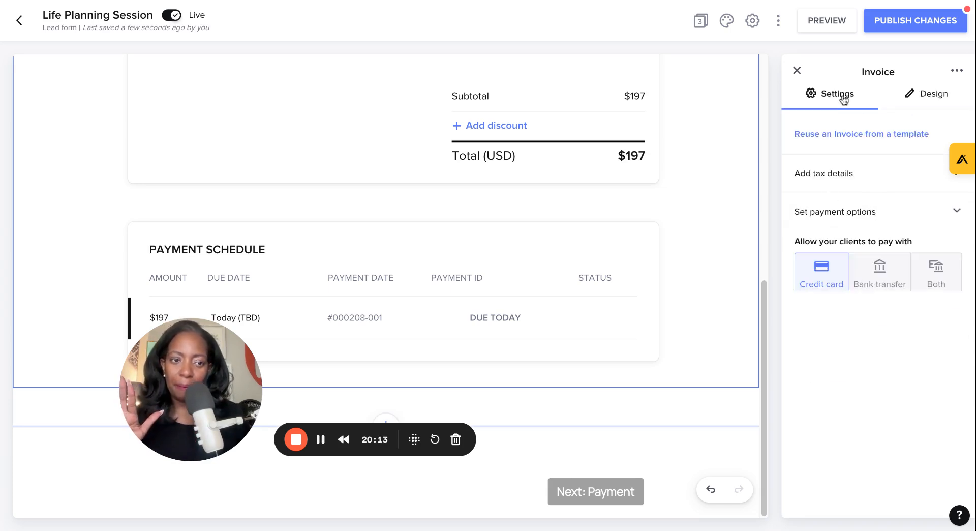
left_click(815, 181)
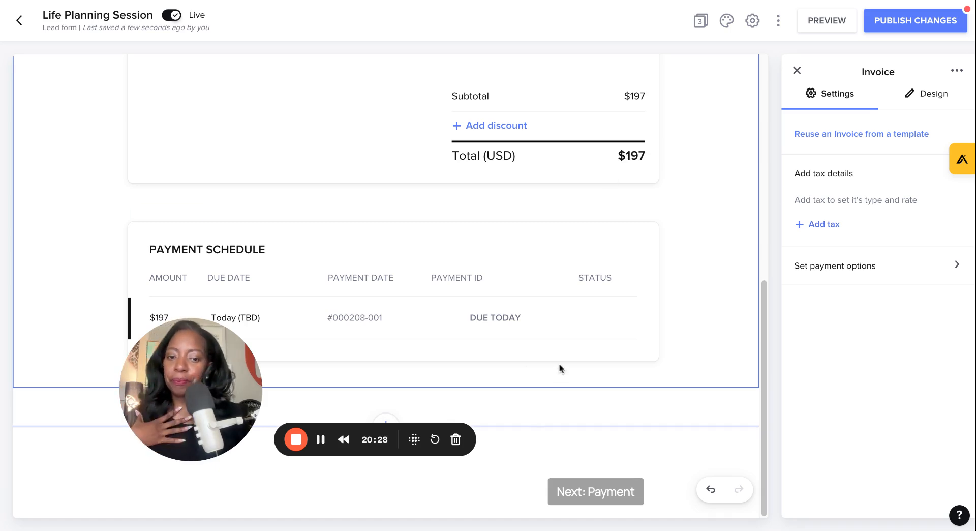
left_click(799, 71)
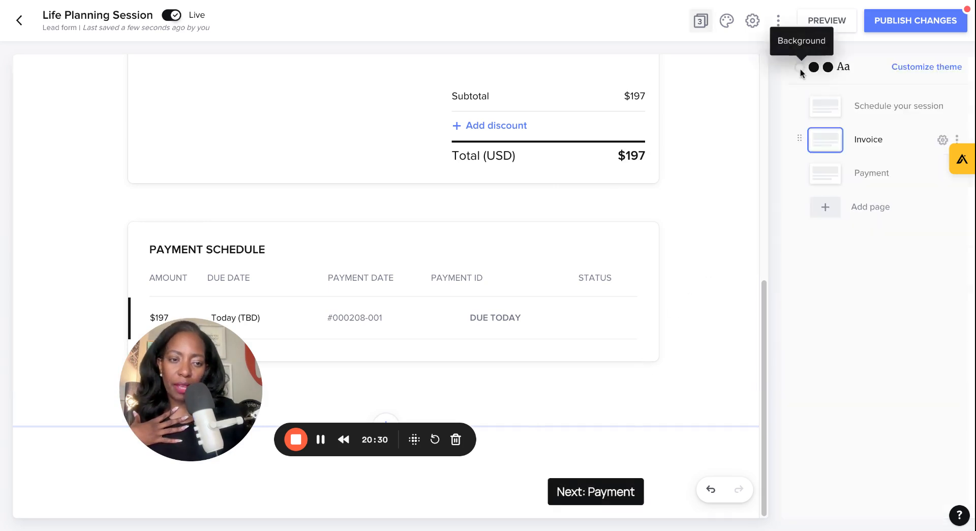
left_click(842, 179)
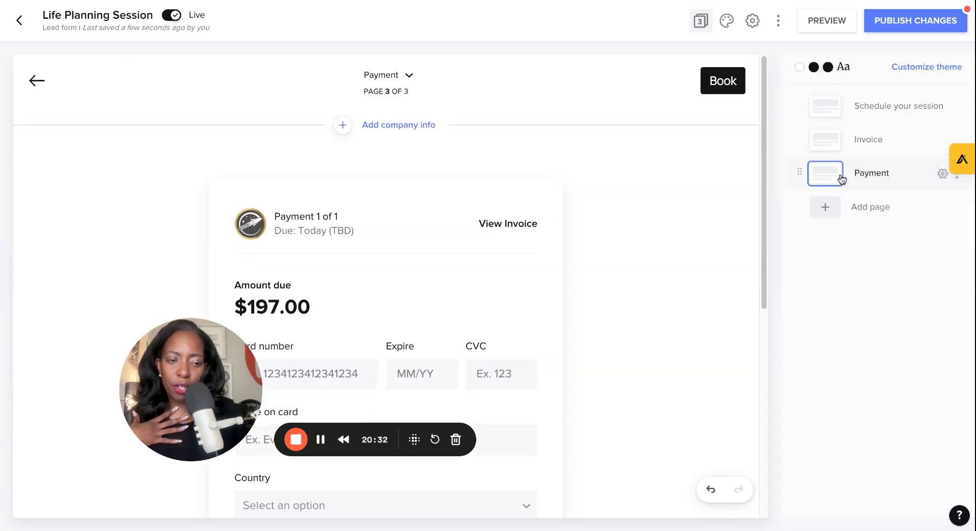
scroll(627, 283, "down", 3)
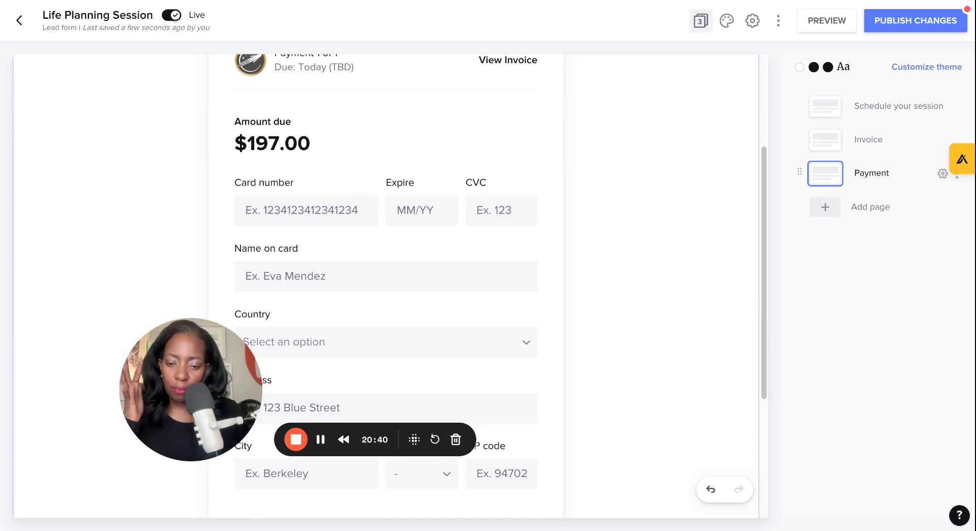
scroll(677, 226, "down", 4)
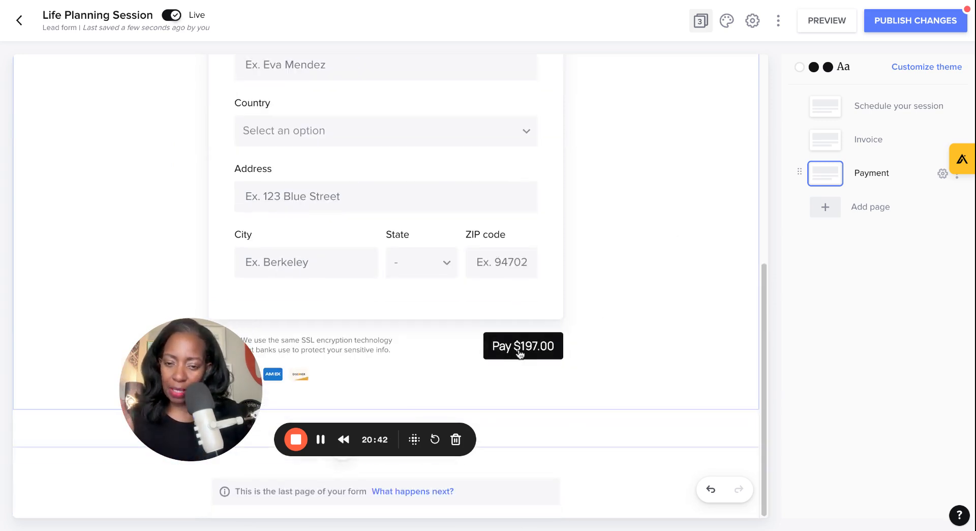
left_click_drag(217, 376, 169, 395)
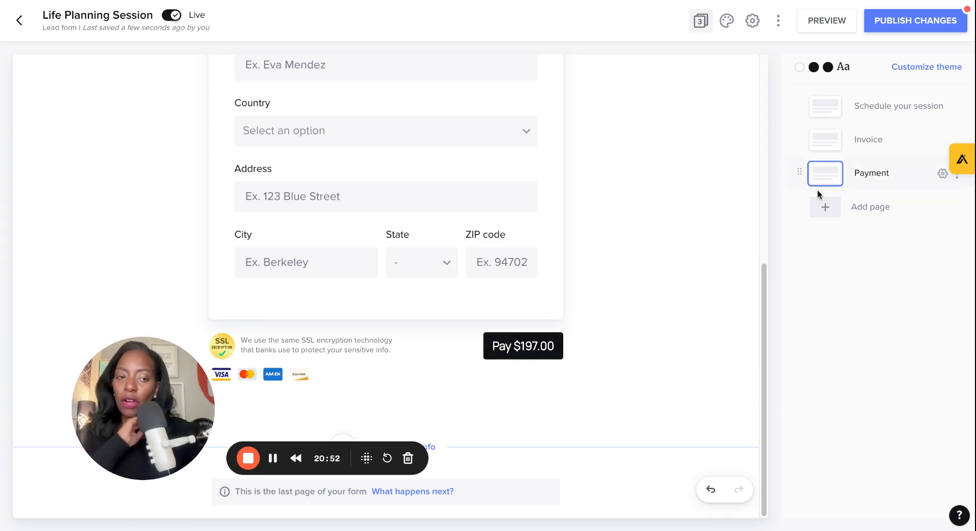
left_click(825, 208)
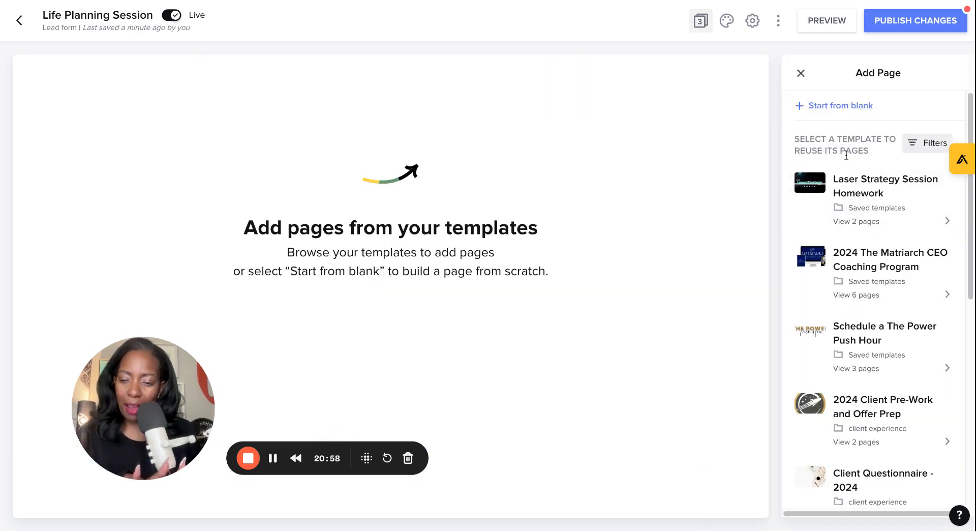
left_click(831, 105)
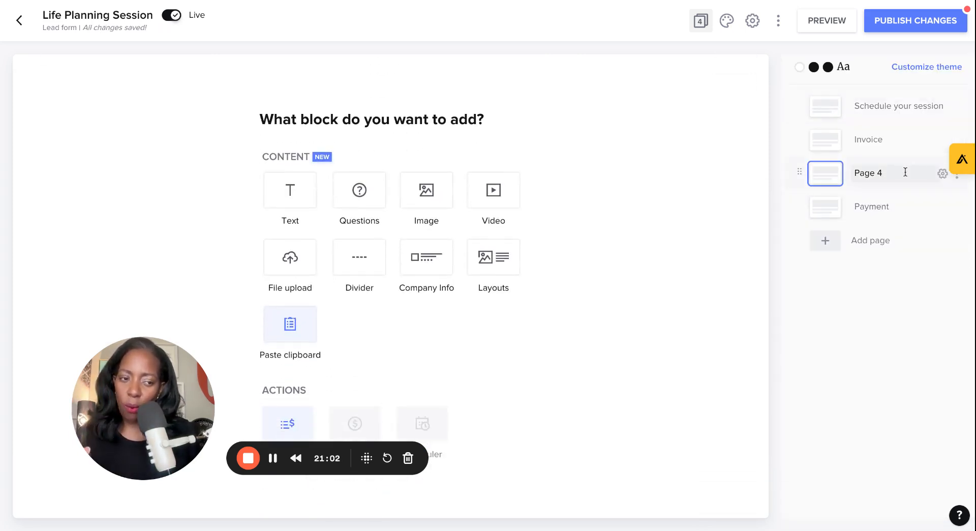
left_click(956, 178)
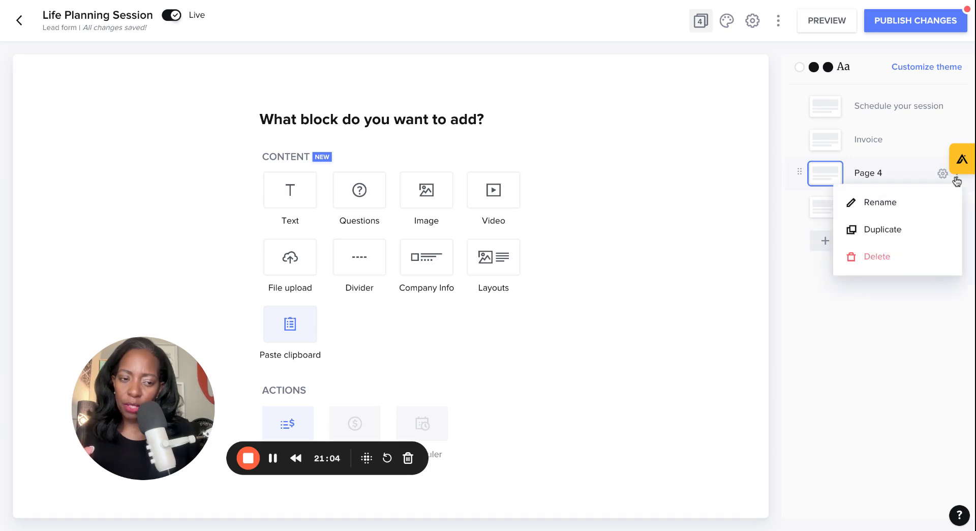
left_click(884, 264)
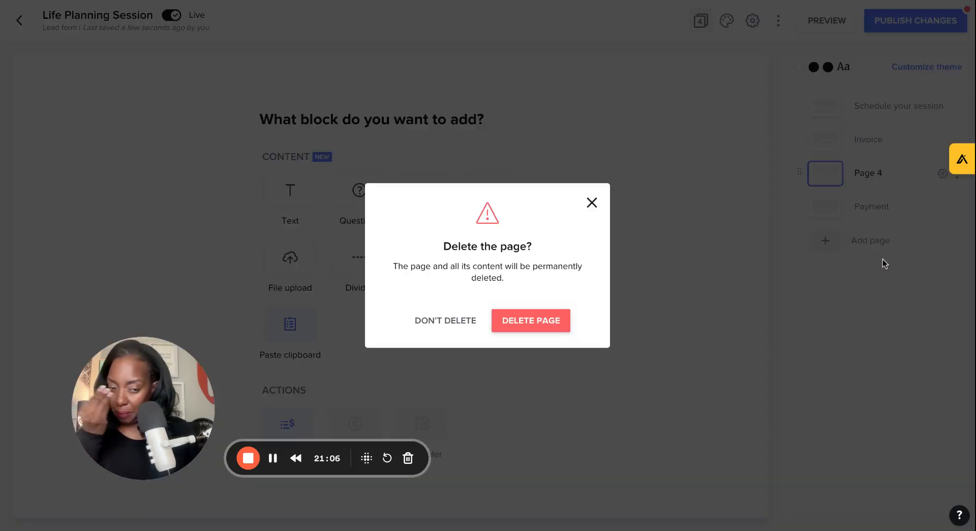
left_click(531, 321)
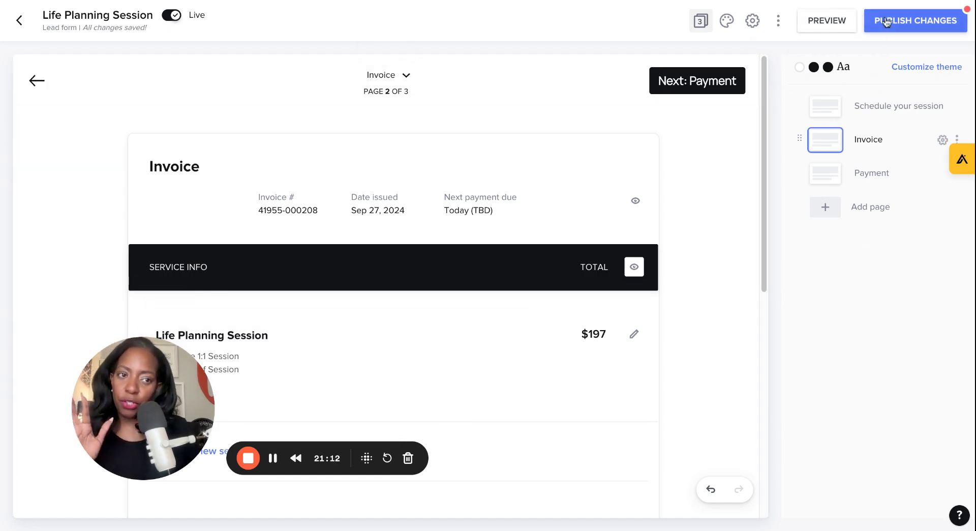
Step: Publish the form changes
left_click(915, 20)
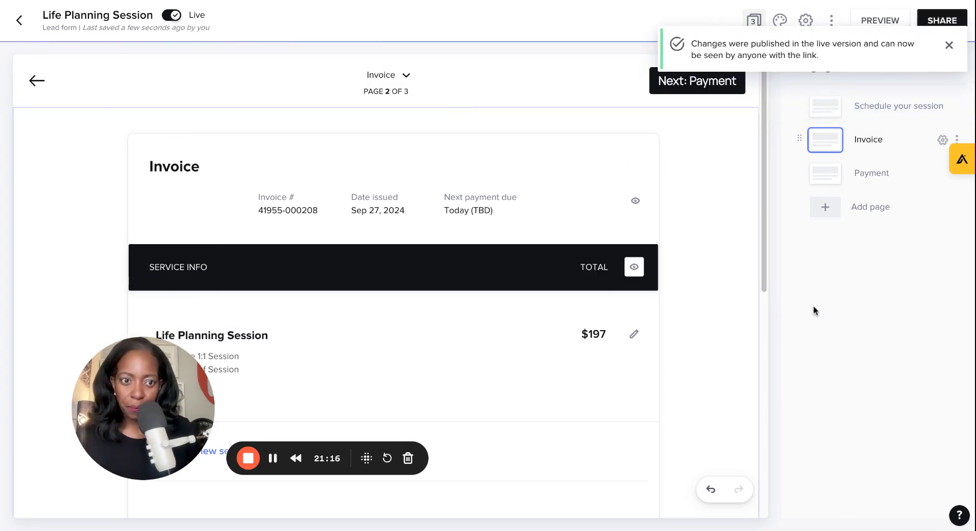
Step: In the form settings, change the form link's ending to lifeplansession
left_click(806, 22)
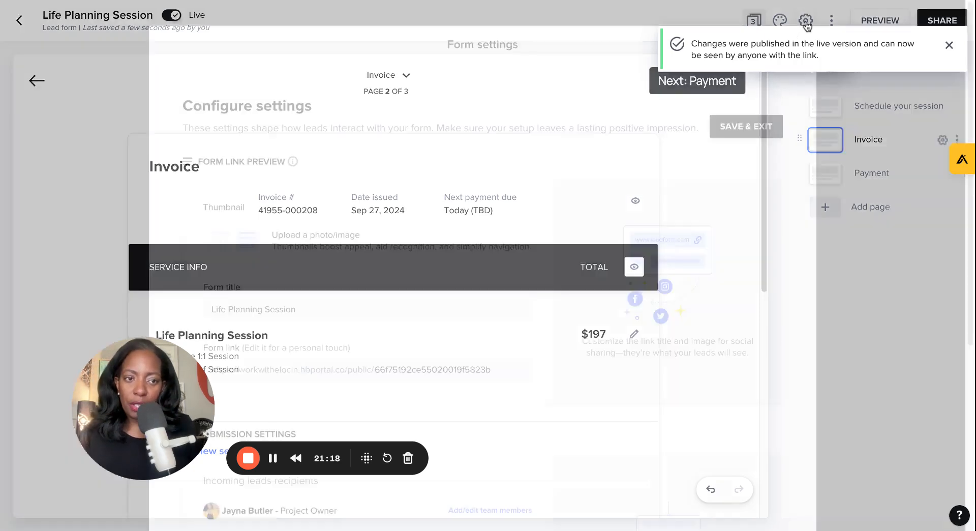
scroll(483, 351, "down", 7)
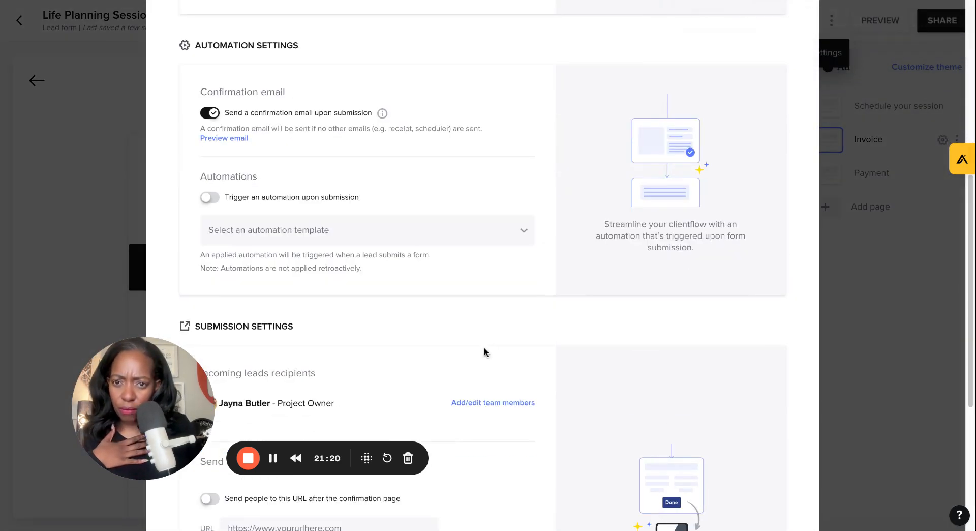
scroll(483, 350, "down", 5)
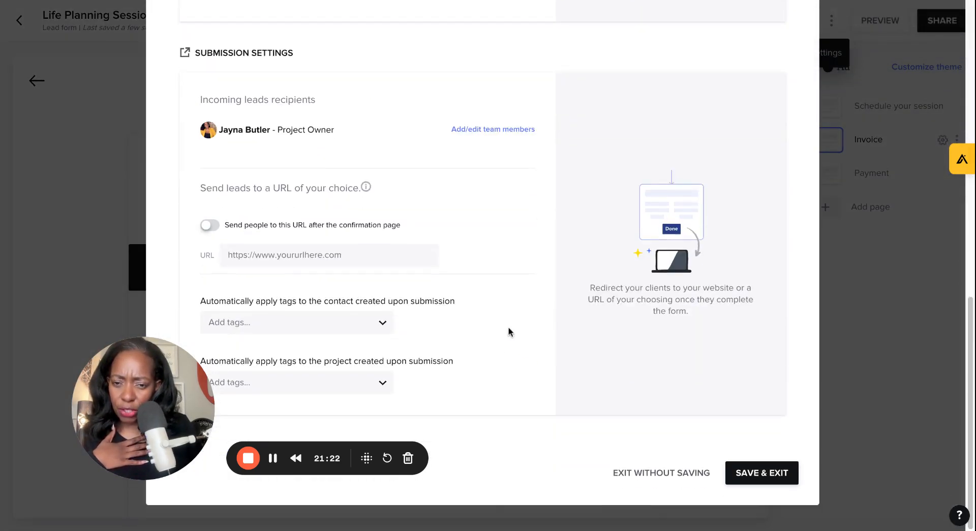
scroll(444, 261, "up", 12)
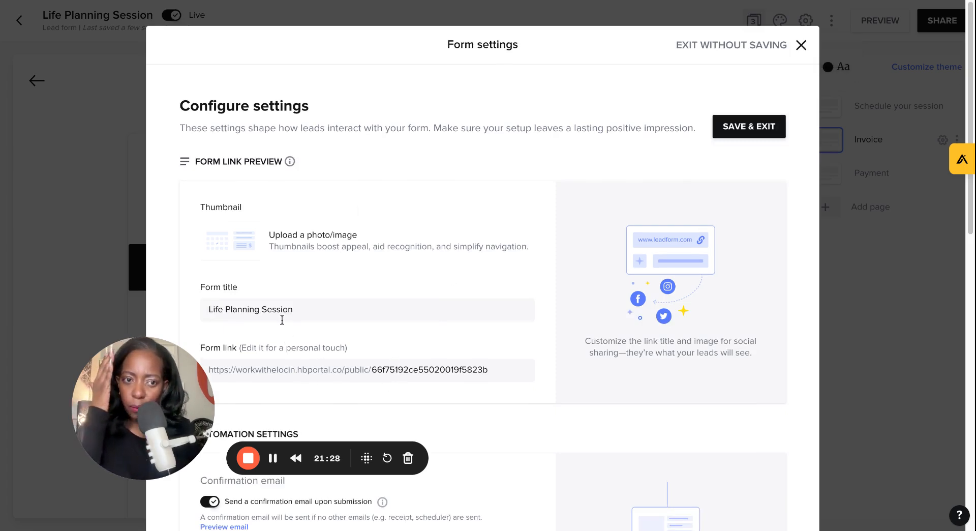
double_click(388, 369)
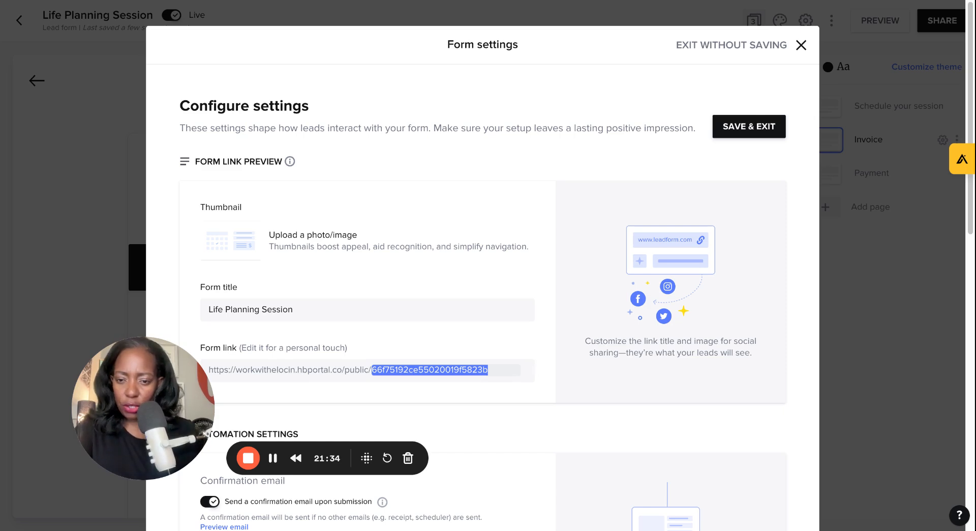
type("lifeplansession")
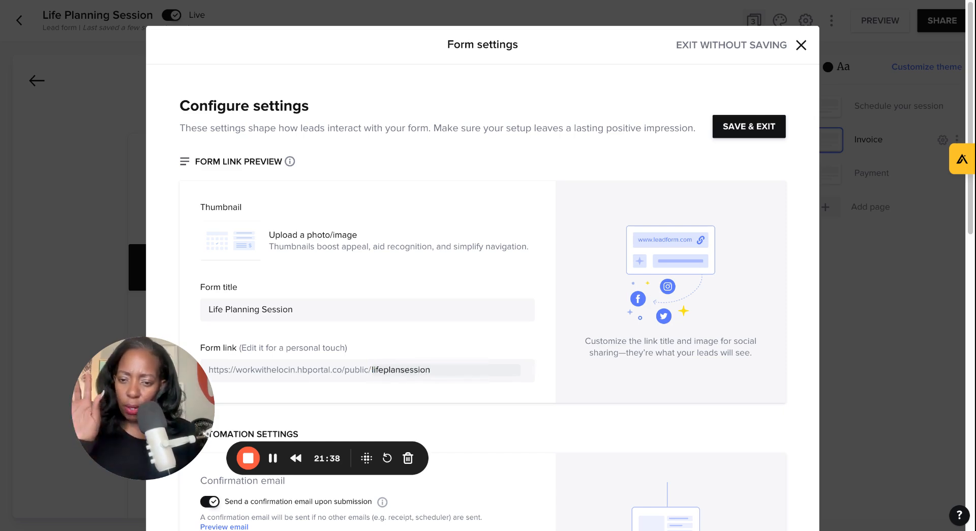
left_click(410, 398)
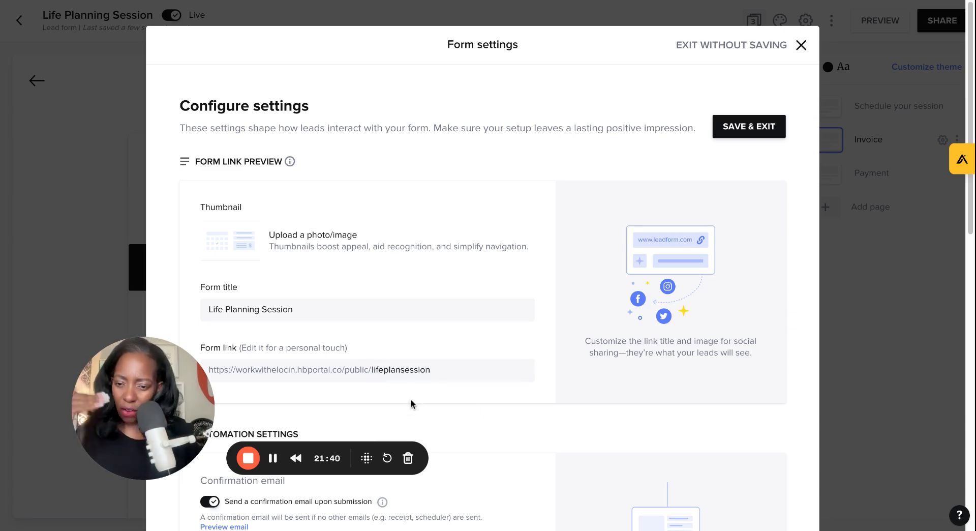
Step: Preview the confirmation email sent upon form submission and close it
scroll(483, 402, "down", 3)
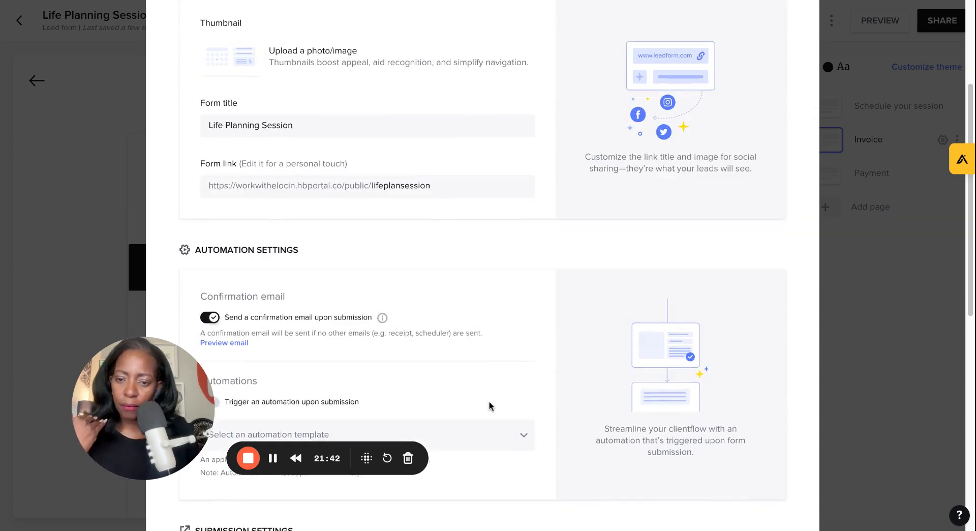
scroll(489, 405, "down", 3)
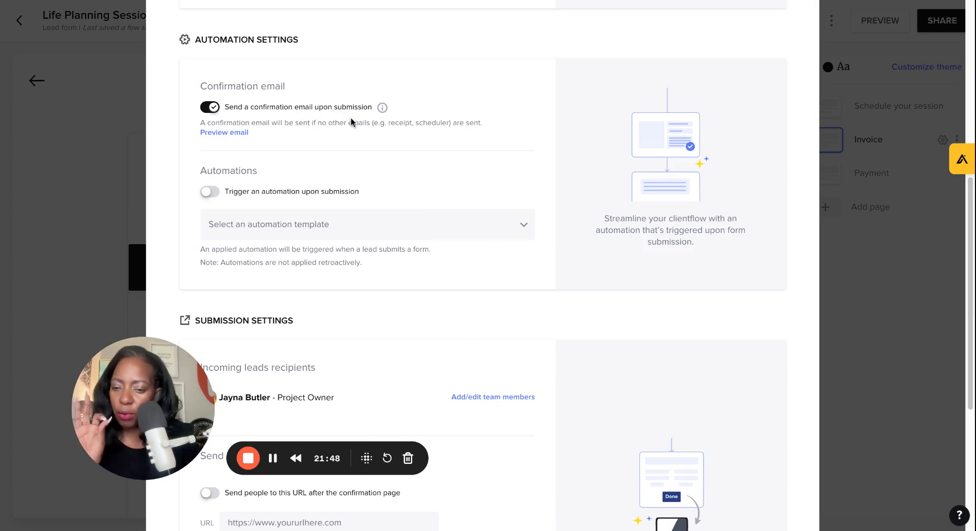
left_click(227, 133)
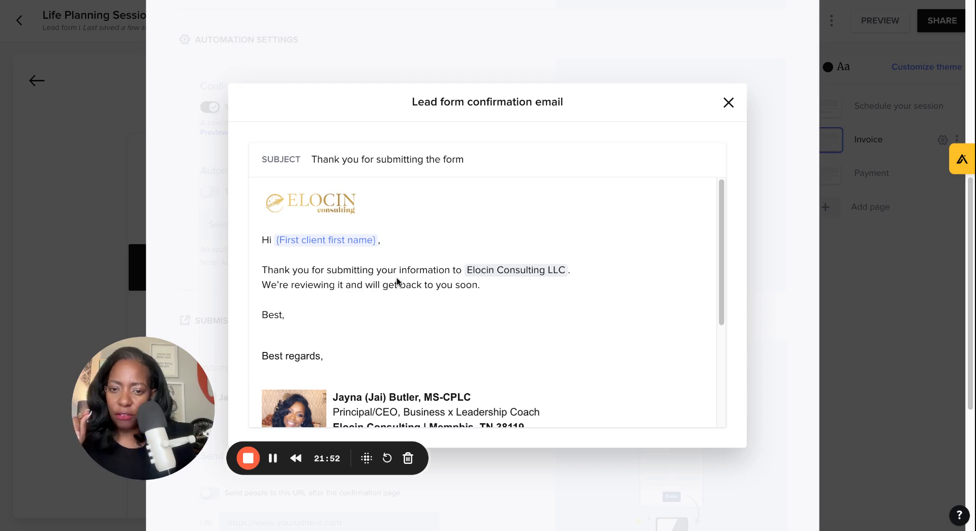
left_click(729, 103)
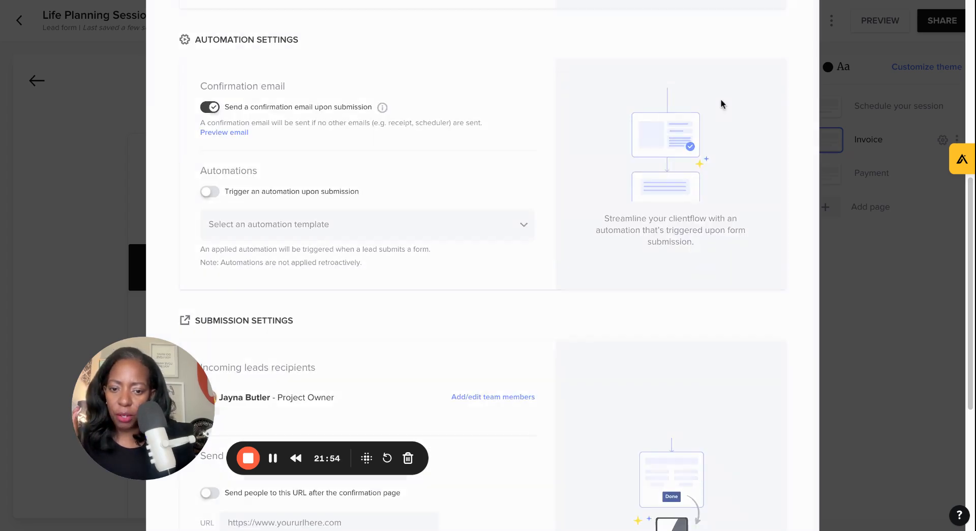
Step: In the submission settings, apply the High Budget tag to contacts created upon form submission
scroll(508, 401, "down", 5)
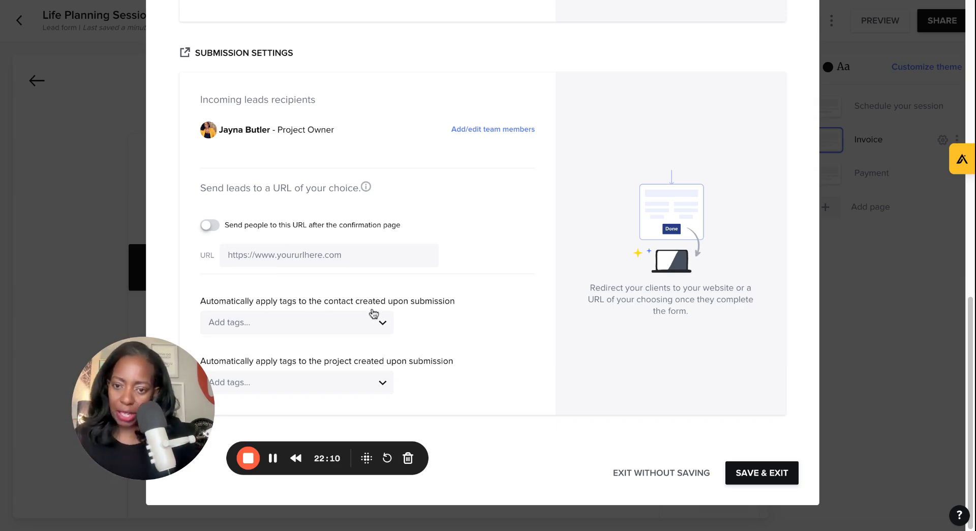
left_click(255, 330)
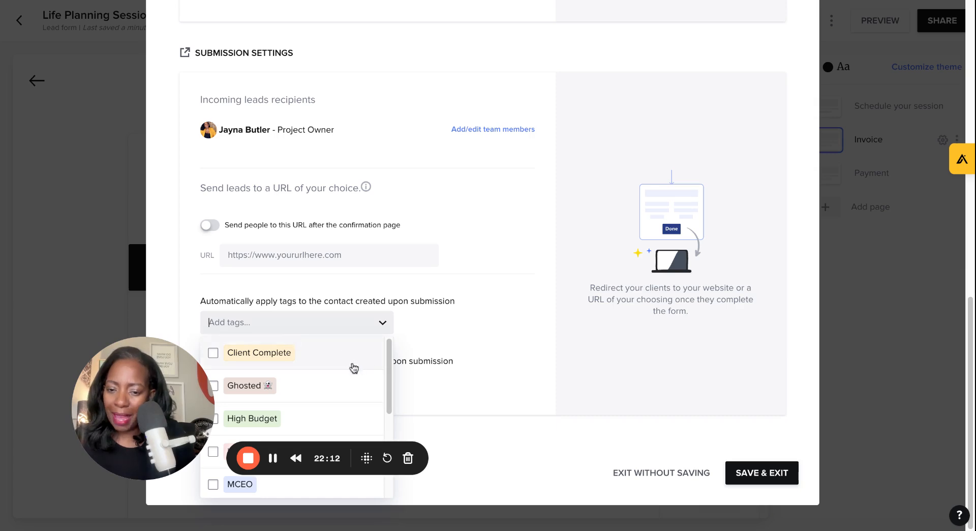
scroll(300, 360, "down", 1)
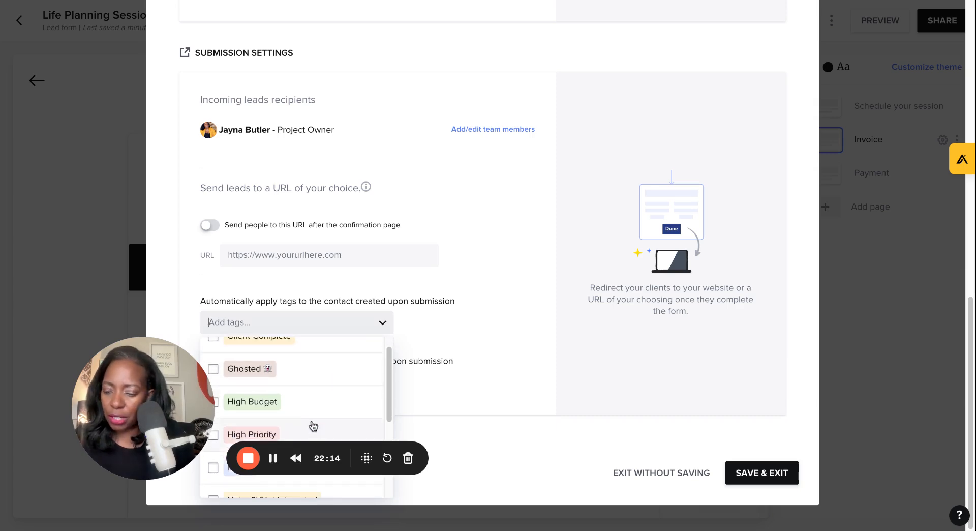
scroll(341, 423, "down", 1)
scroll(345, 423, "down", 1)
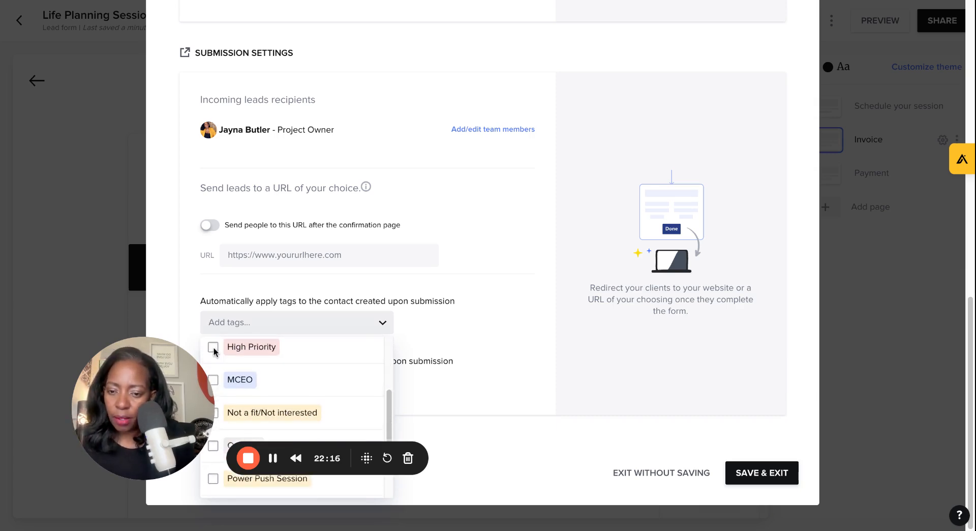
left_click(214, 352)
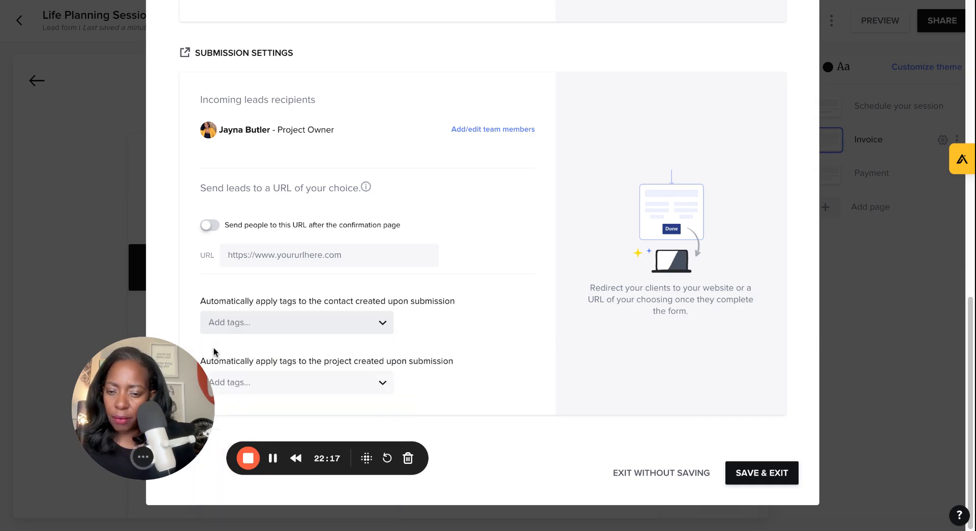
left_click(307, 327)
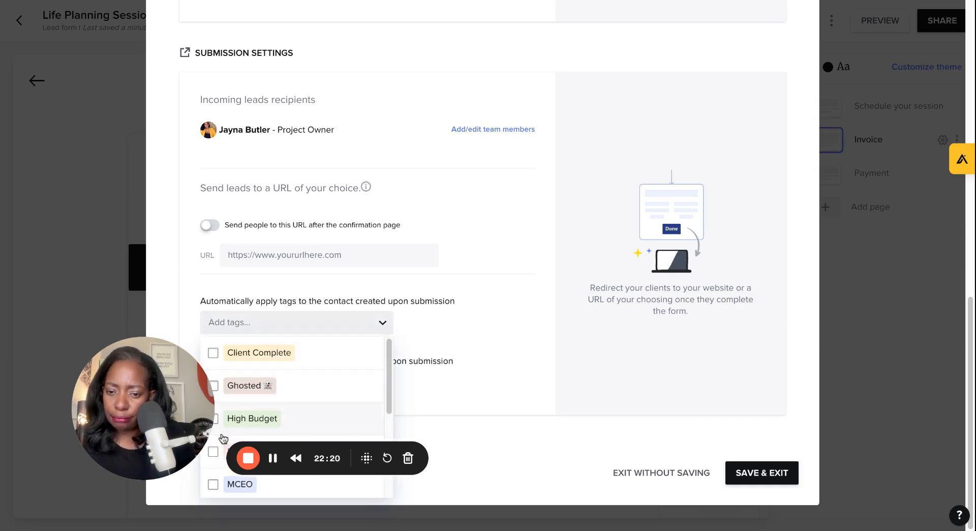
left_click(213, 450)
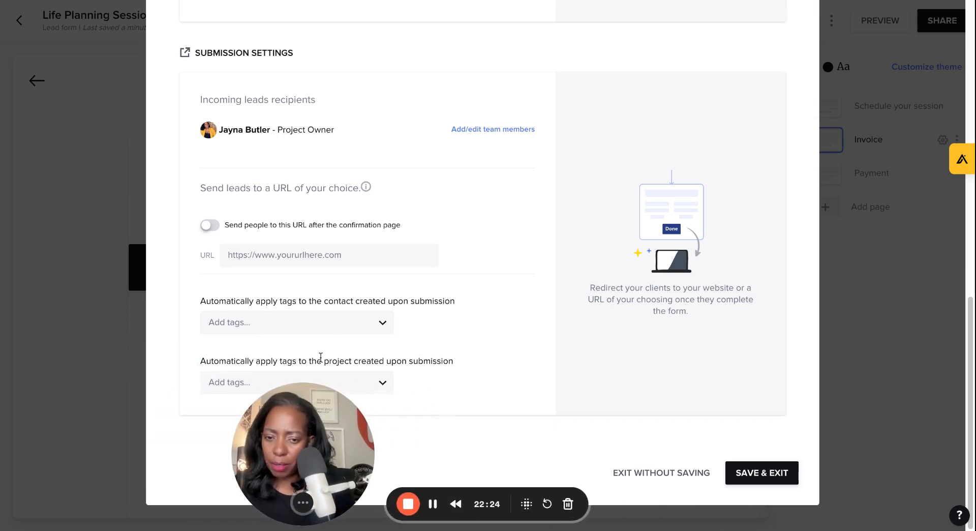
left_click(254, 330)
left_click(213, 386)
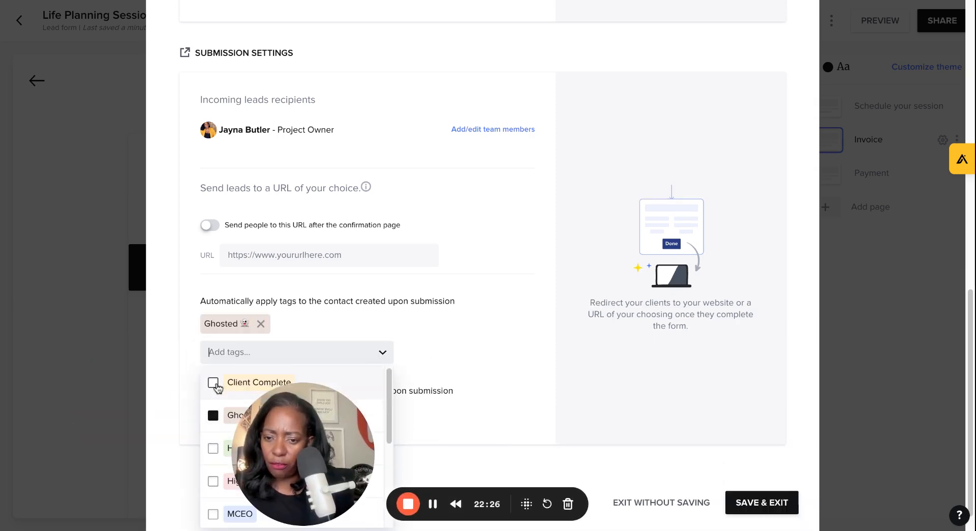
left_click(213, 416)
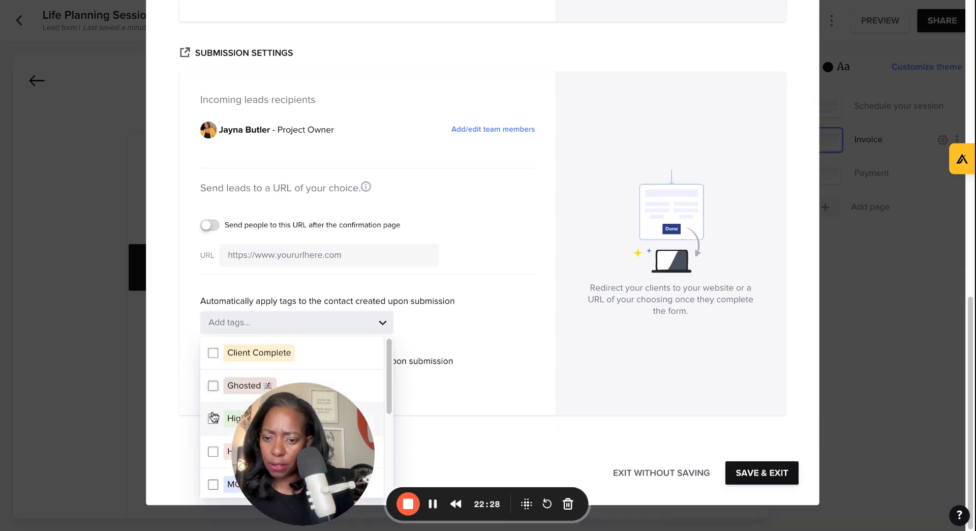
left_click(212, 424)
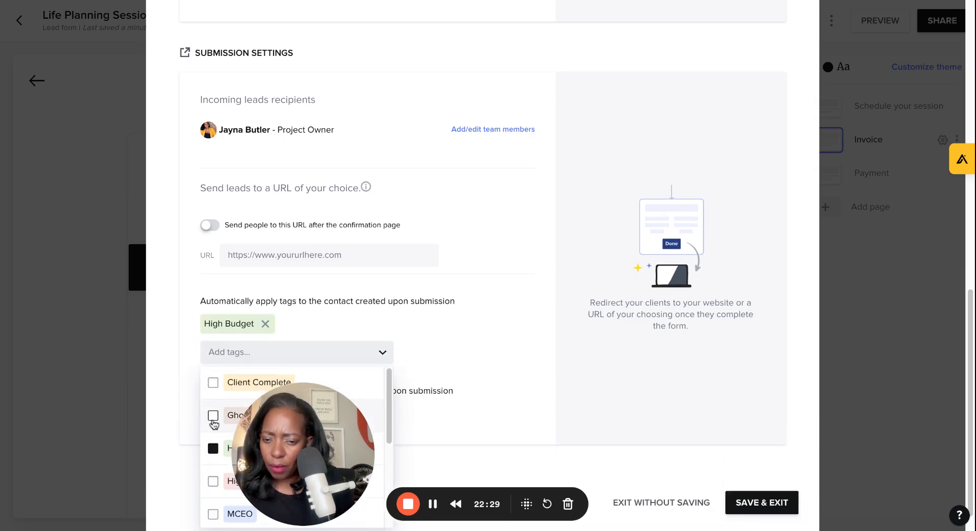
left_click(500, 346)
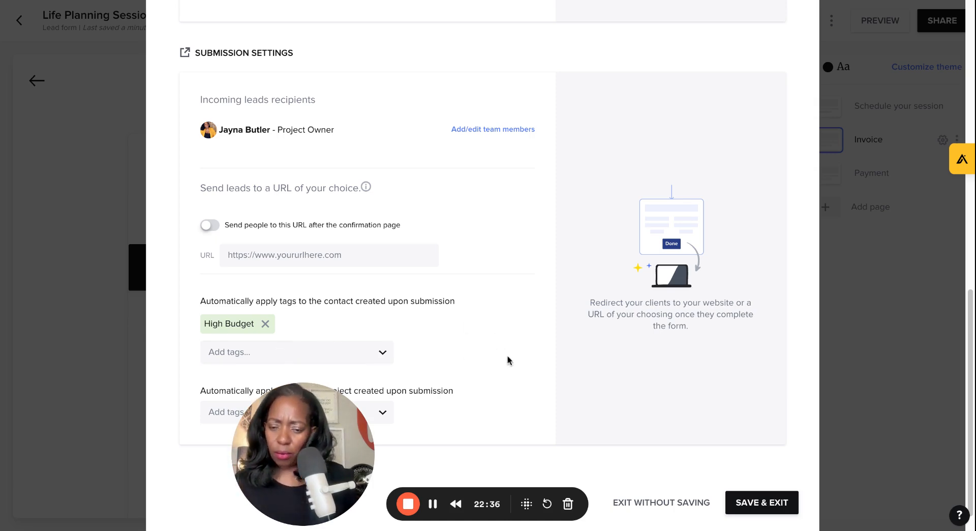
Step: Save and exit the form settings, then reopen them and close without saving
scroll(508, 366, "down", 2)
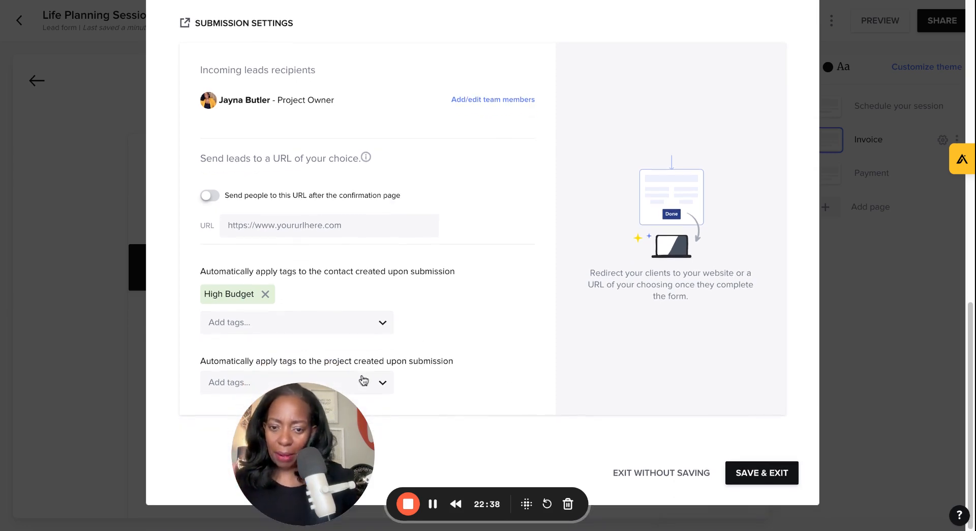
left_click(764, 475)
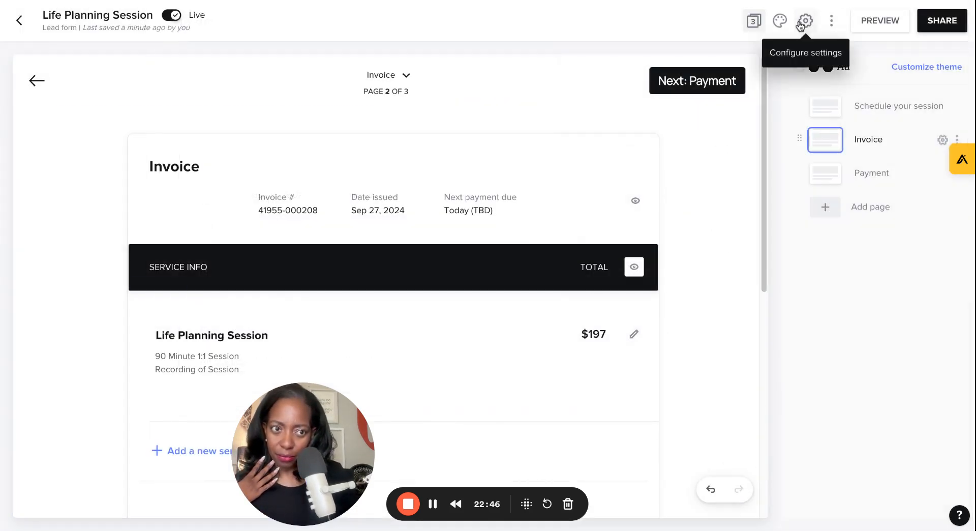
left_click(802, 22)
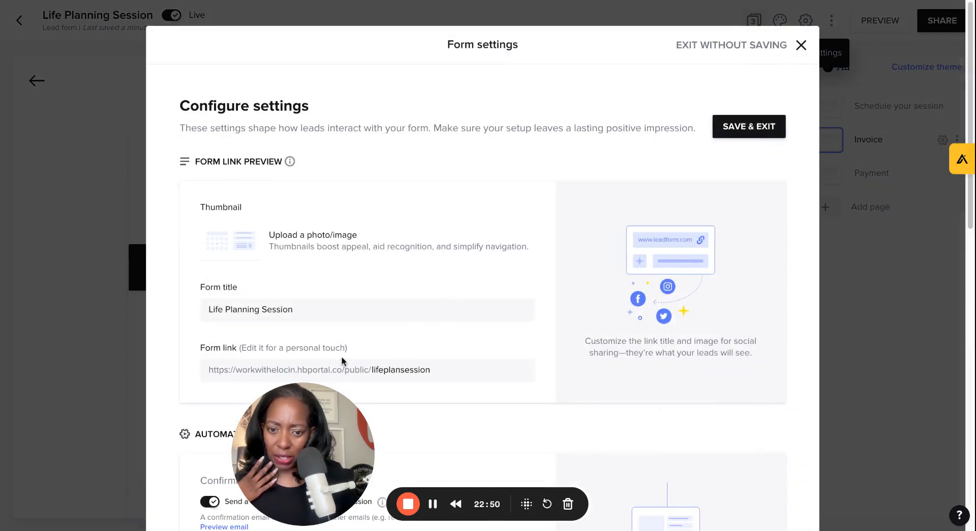
left_click(801, 45)
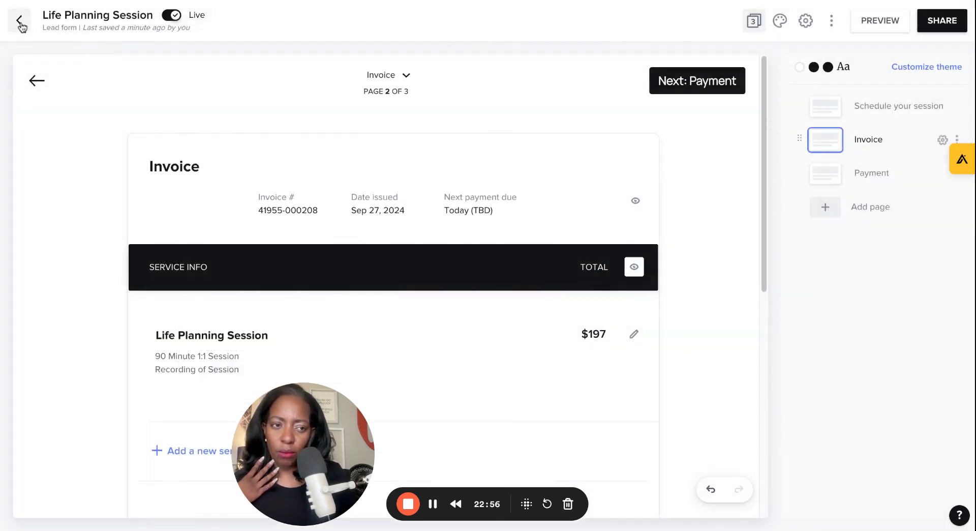
Step: Return to the lead forms list, copy the Life Planning Session form link, and open the live form
left_click(20, 22)
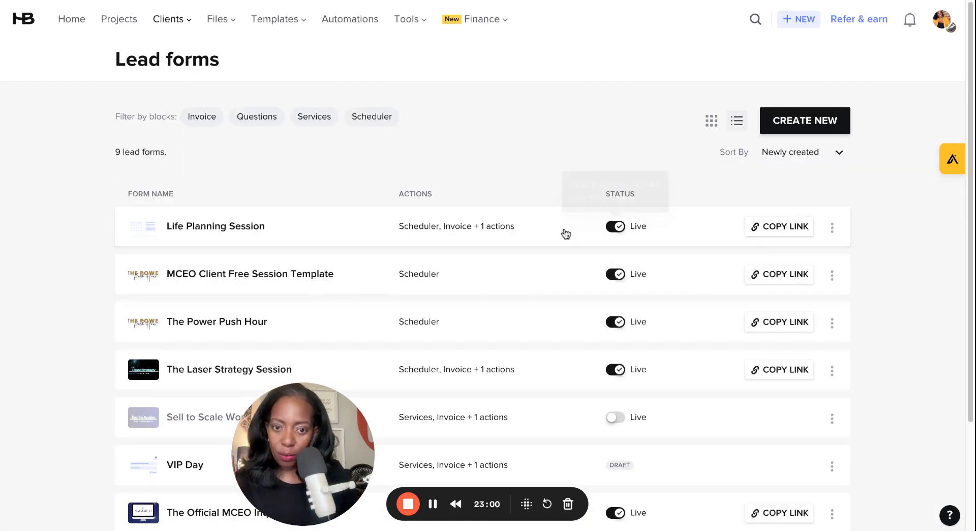
left_click(772, 231)
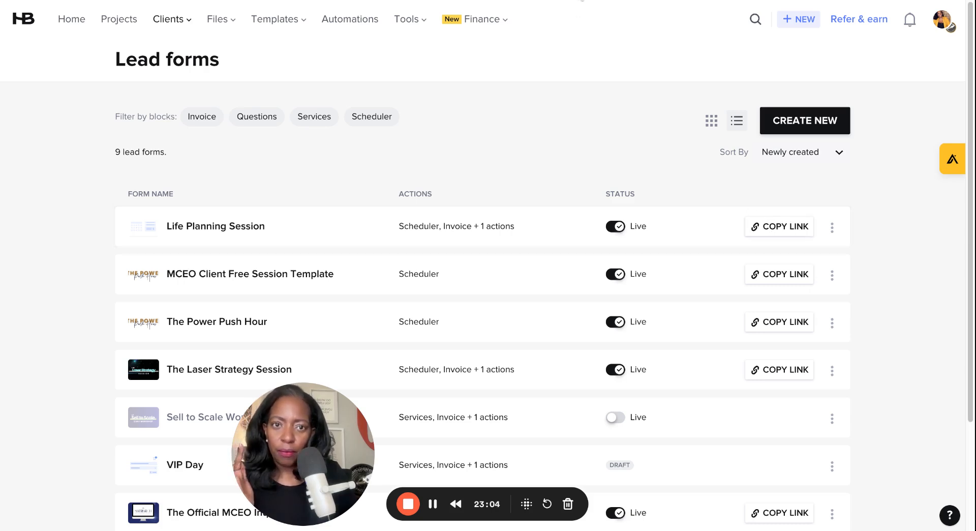
key("super+t")
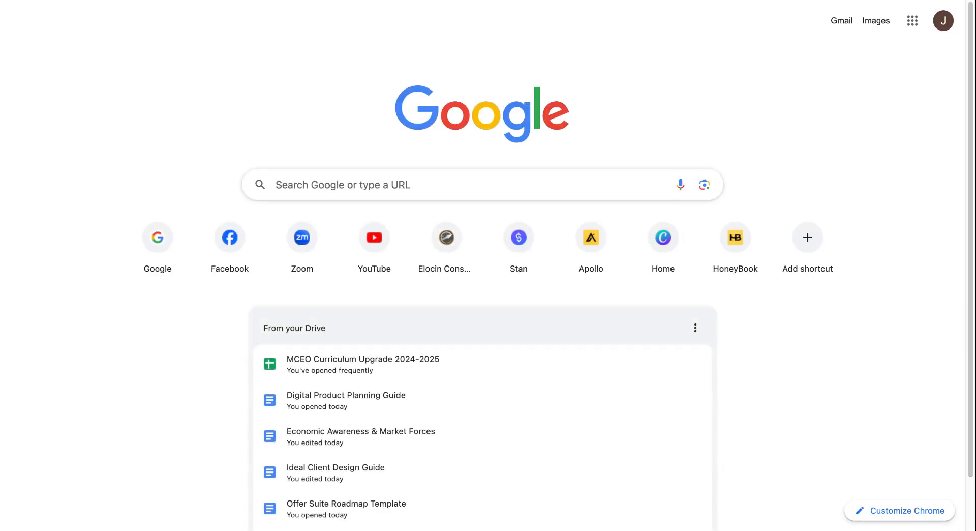
key("super+w")
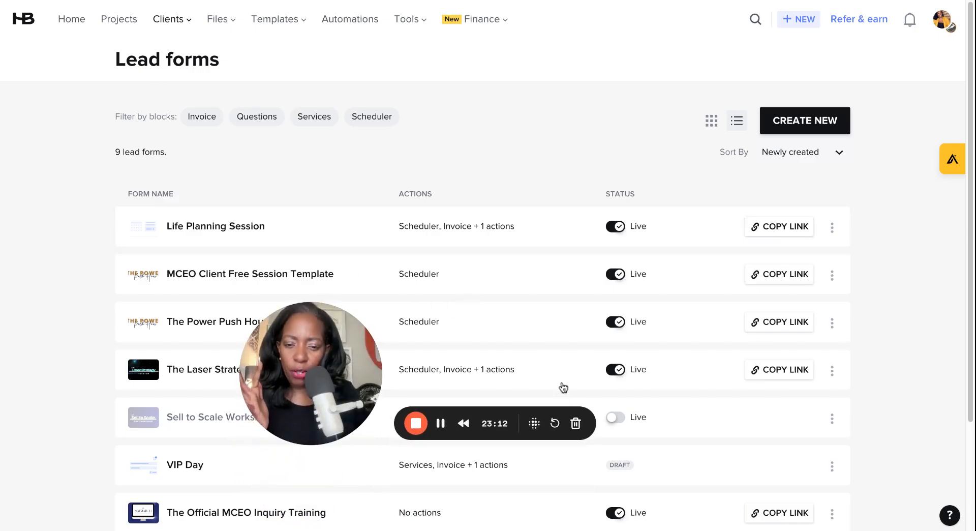
left_click(441, 424)
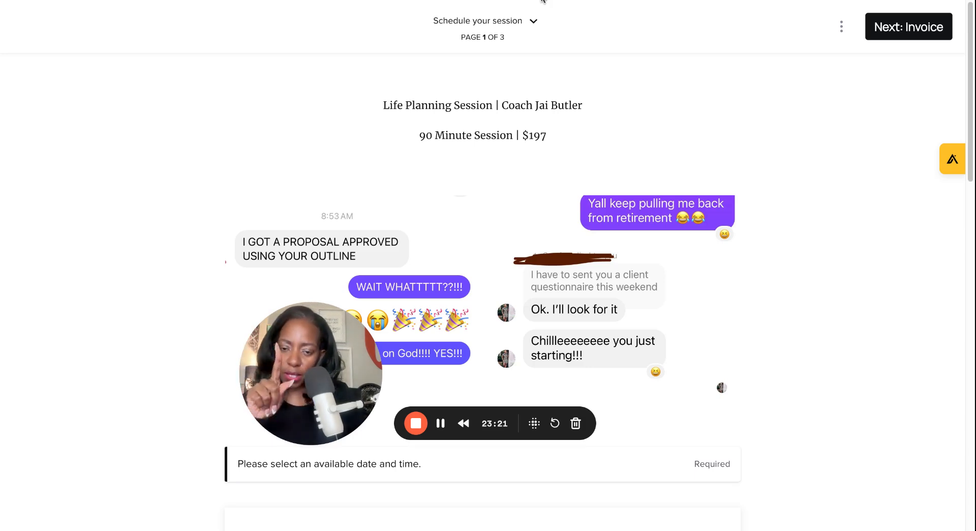
Step: Scroll through the live form's scheduler and additional details questions
left_click_drag(333, 404, 248, 162)
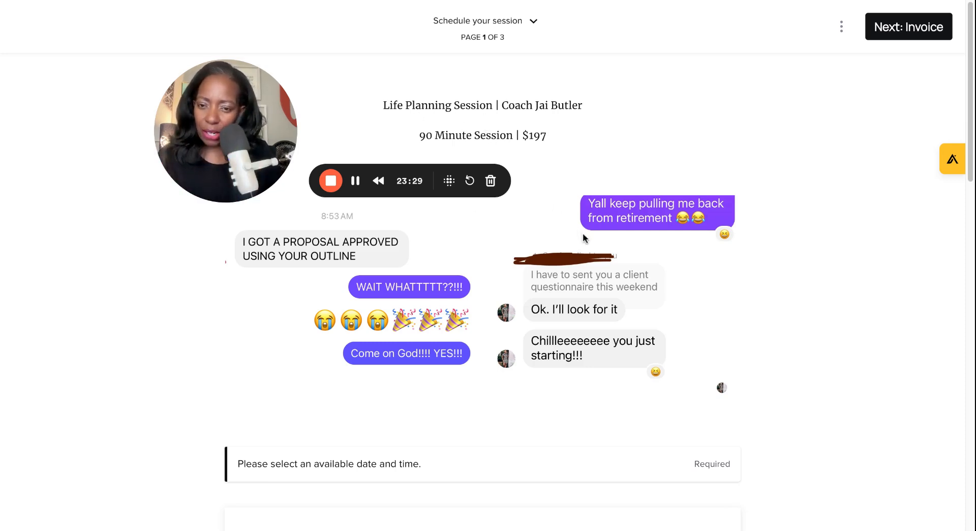
scroll(583, 235, "down", 10)
scroll(599, 237, "up", 1)
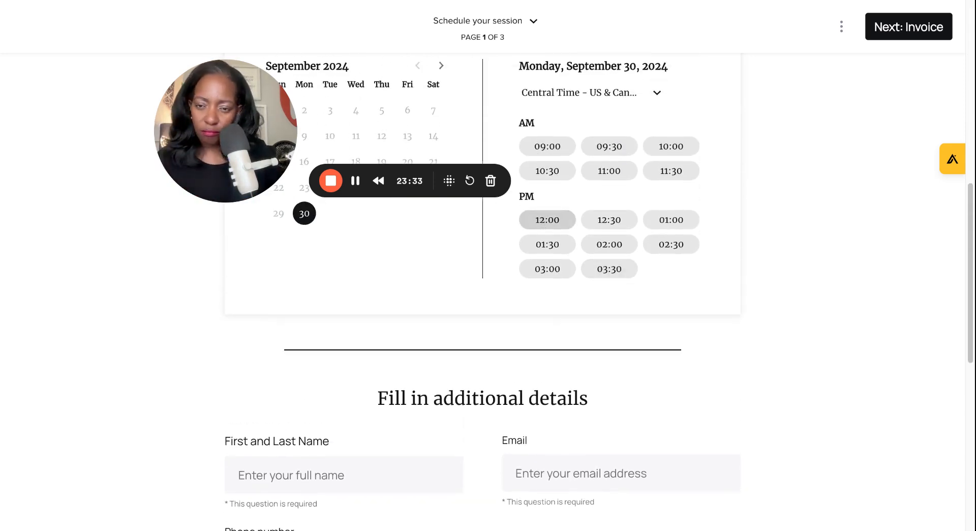
scroll(475, 417, "down", 5)
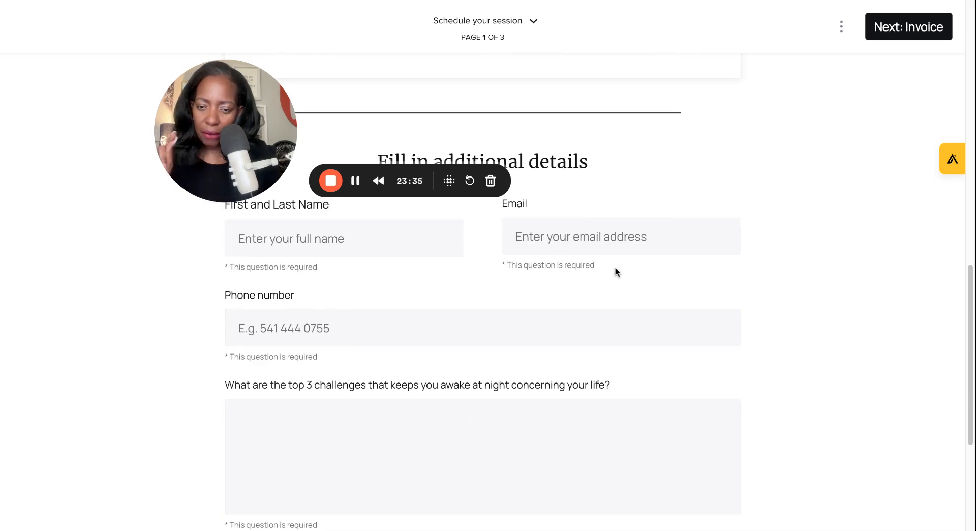
scroll(479, 406, "down", 3)
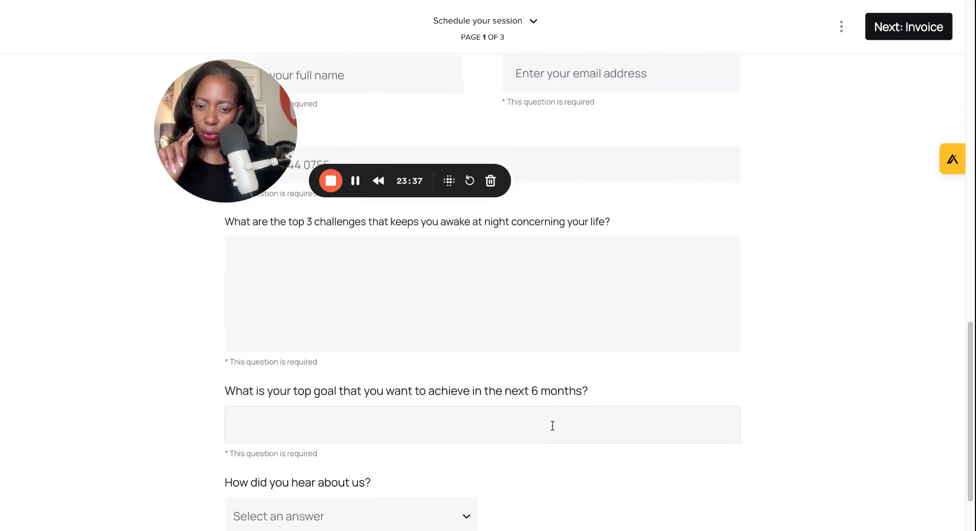
scroll(548, 428, "down", 2)
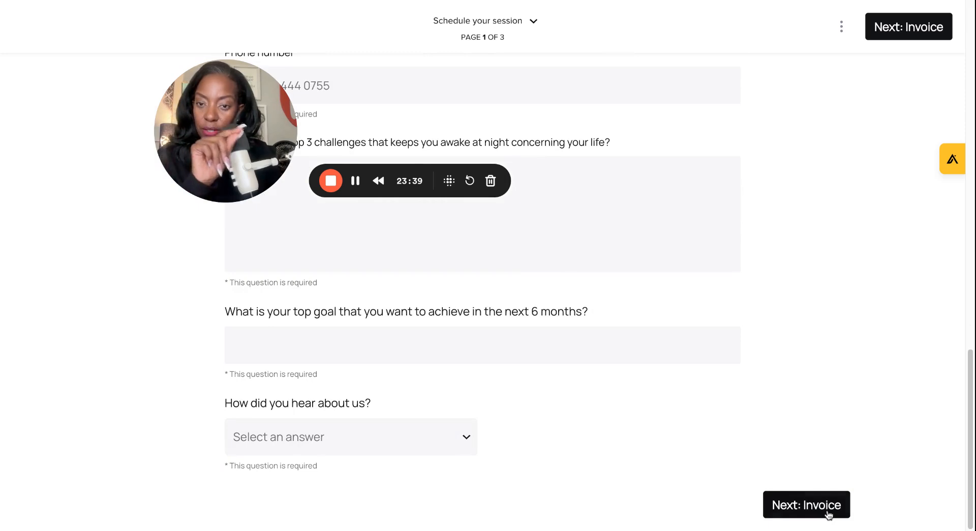